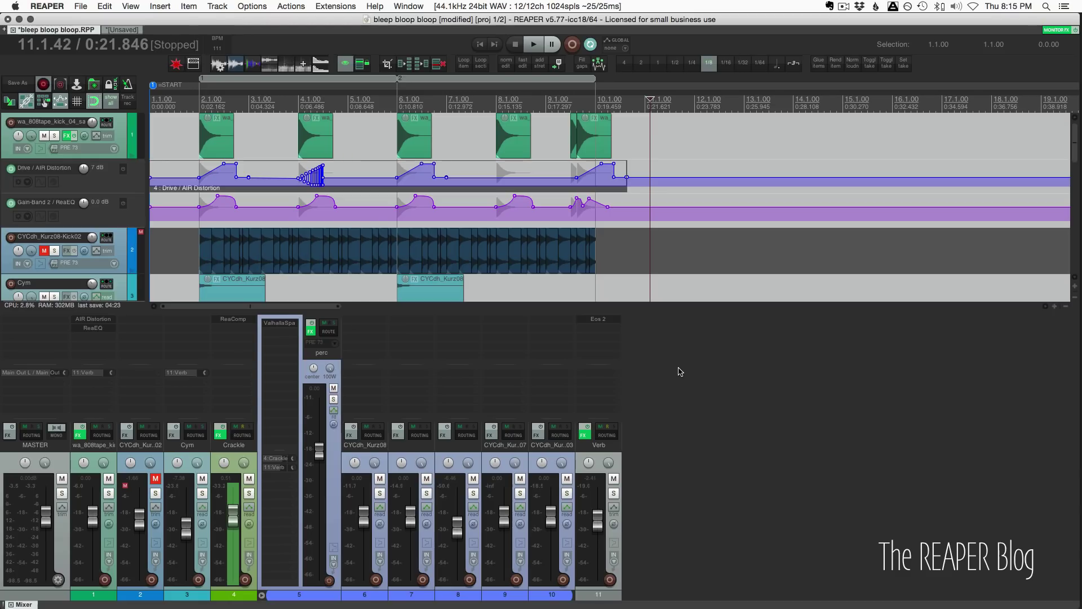
Step: Drag the short perc hit at the end of the perc folder down onto the first perc subtrack and select it
click(686, 132)
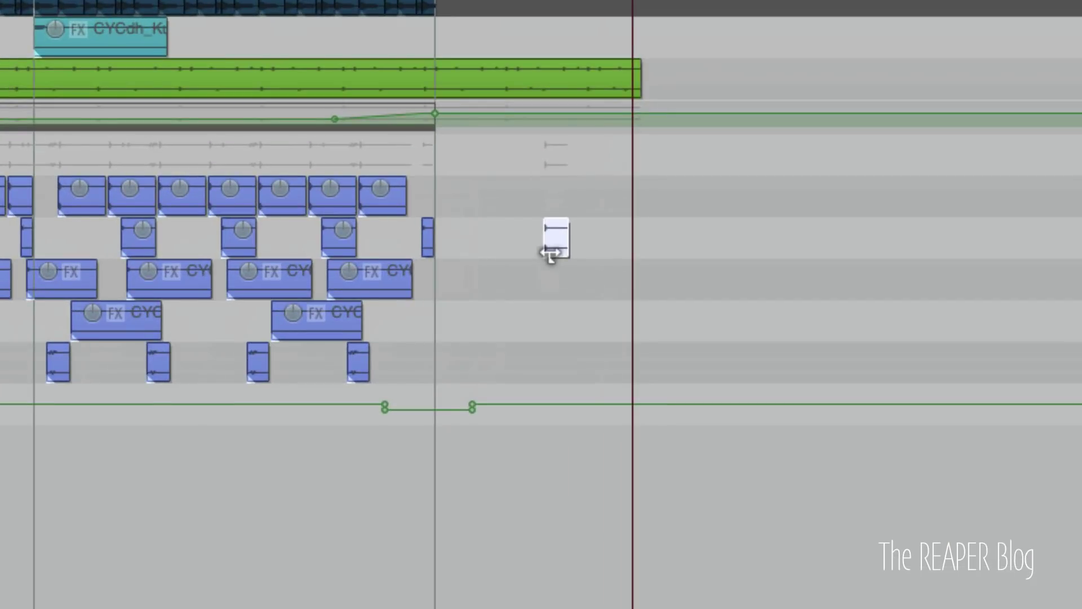
mouse_move(549, 254)
mouse_down()
mouse_move(555, 217)
mouse_move(558, 259)
mouse_move(533, 237)
mouse_move(539, 327)
mouse_move(554, 184)
mouse_up()
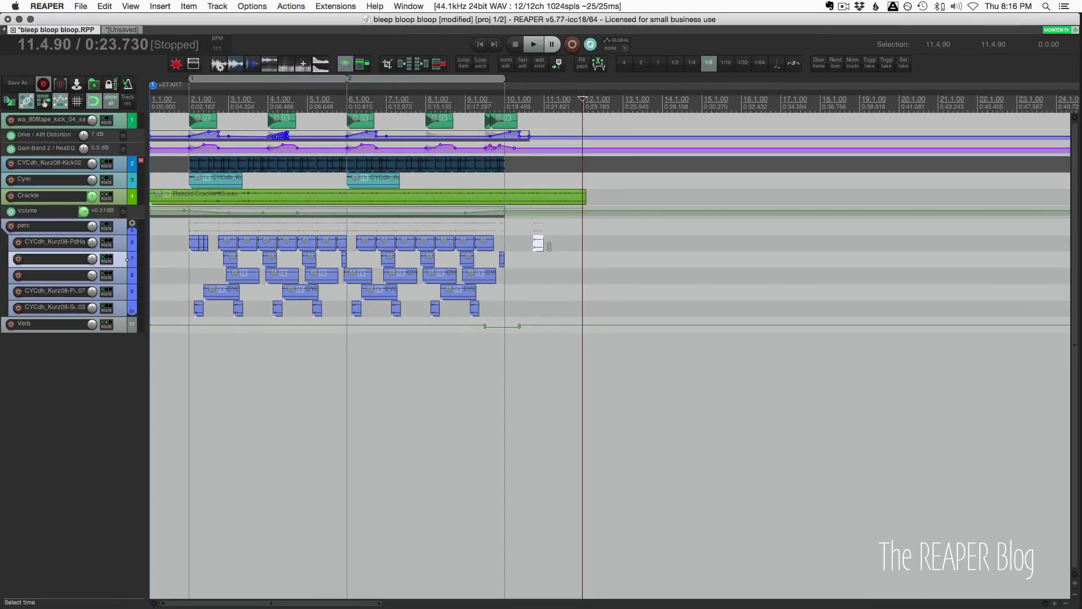
click(541, 245)
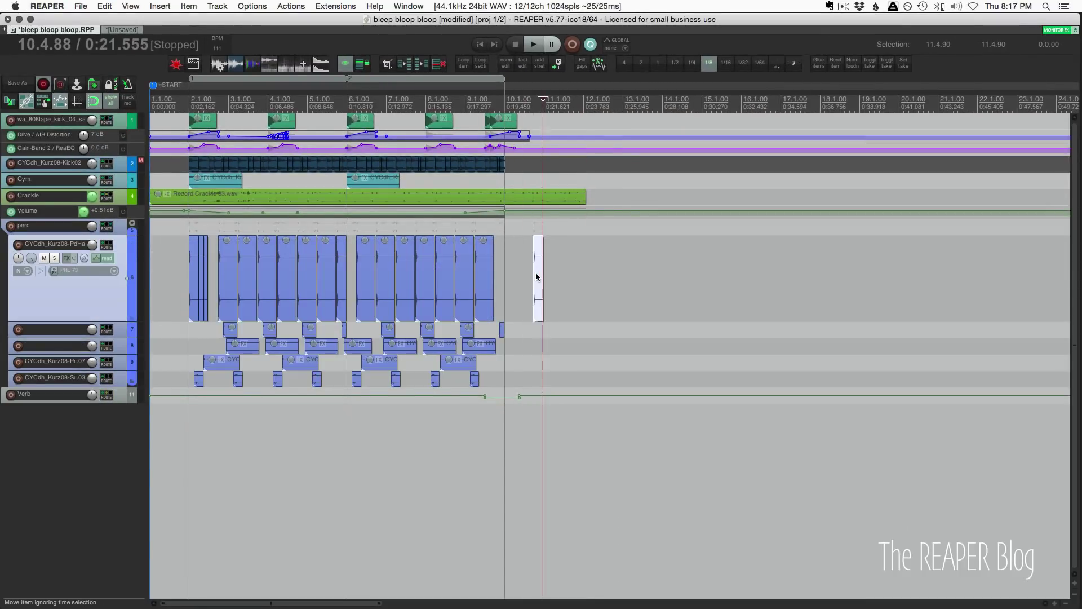
Step: Run 'Show theme tweak/configuration window' from the action list filtered for 'tweak'
key(shift+slash)
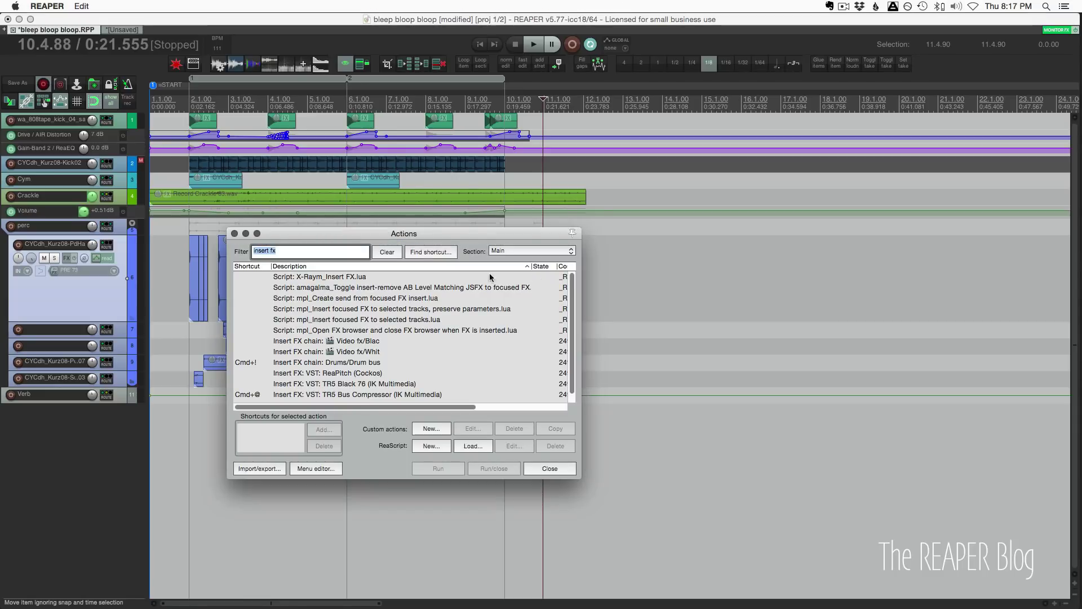
text(tweak)
click(304, 288)
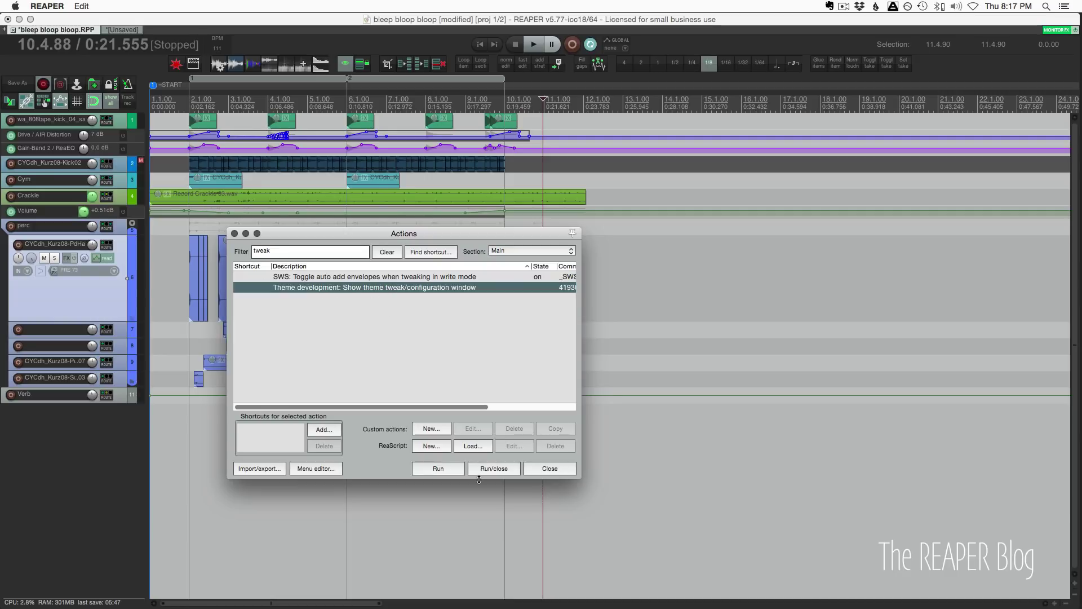
click(457, 470)
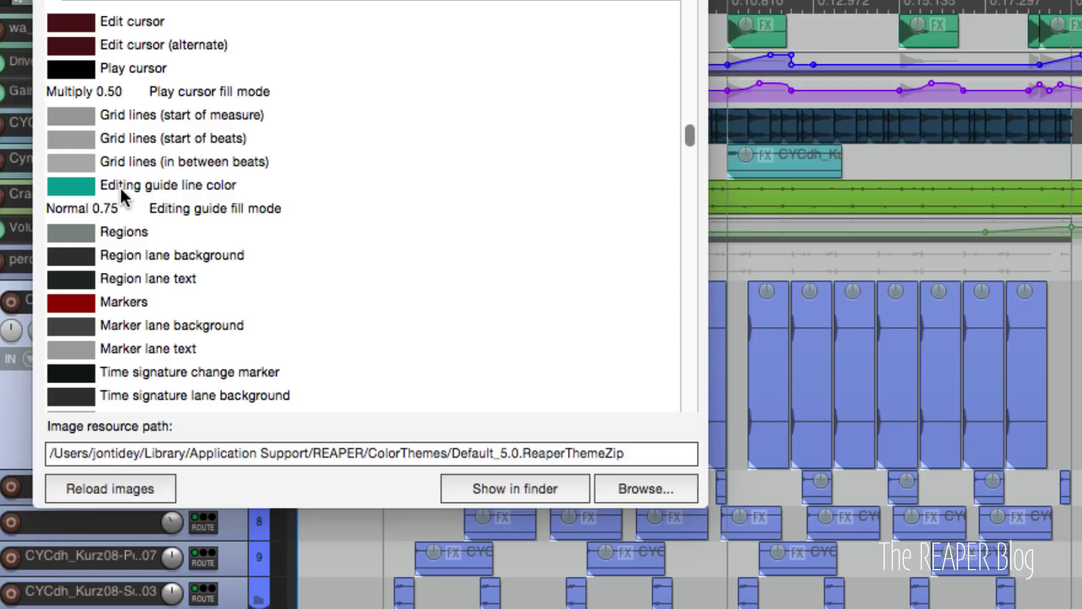
Step: Eyedrop the envelope's purple as the Editing guide line color and check the new guides
double_click(88, 184)
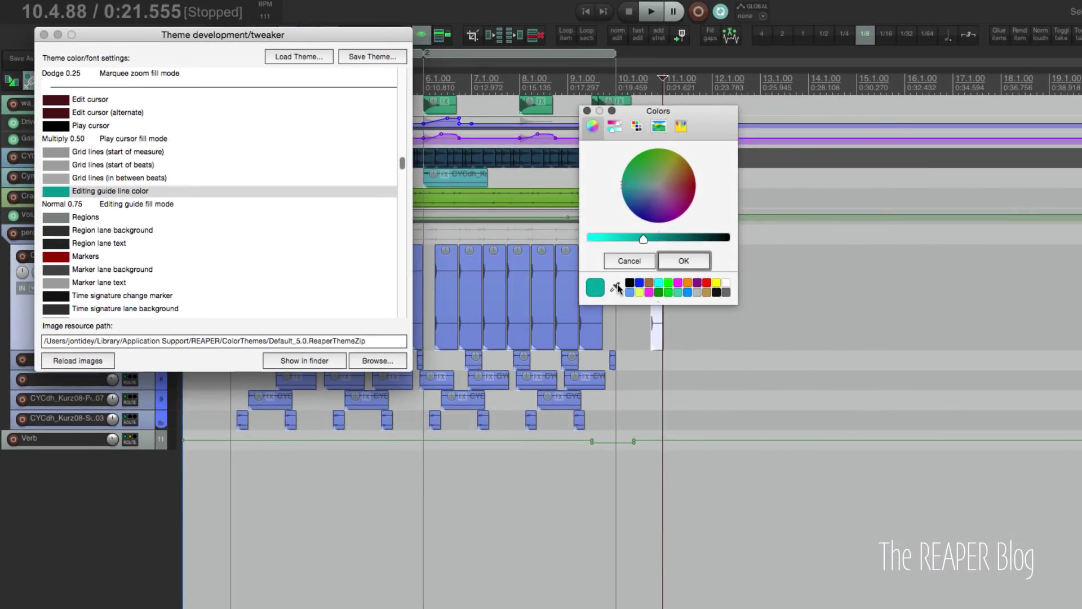
click(614, 287)
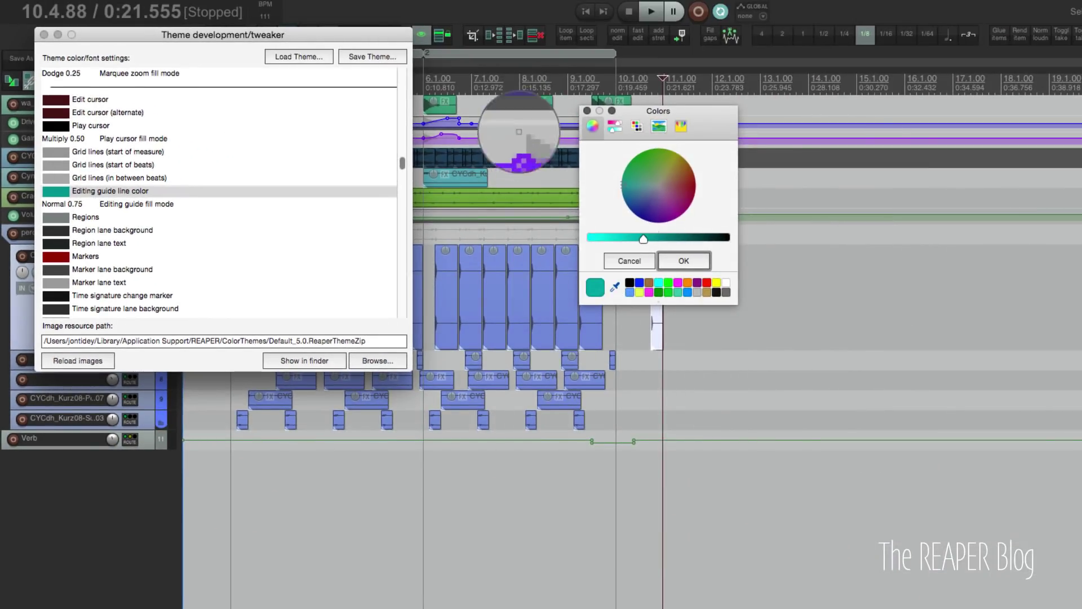
click(516, 138)
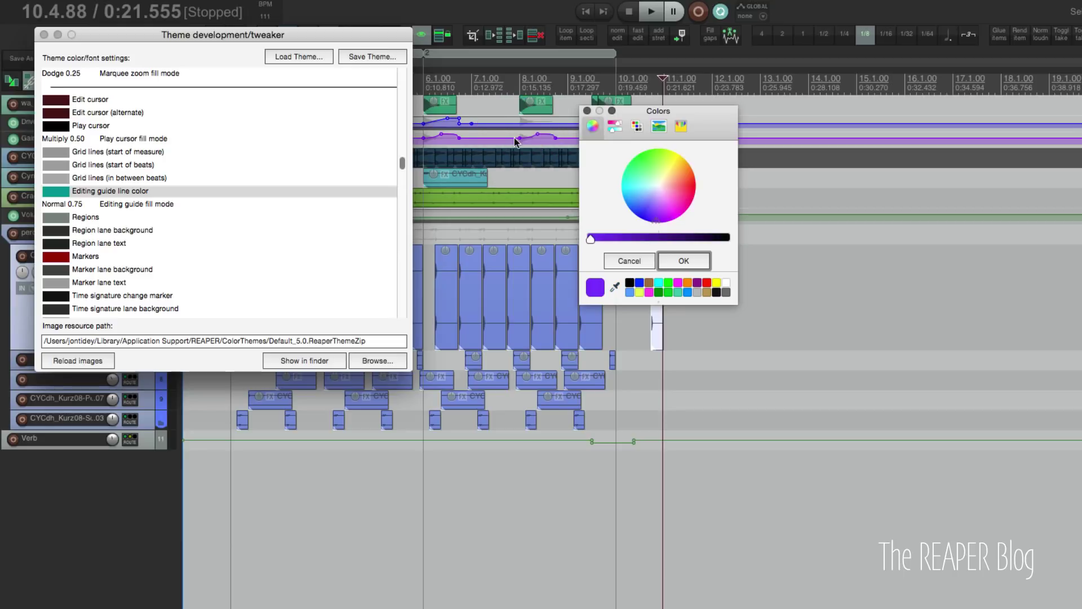
click(686, 260)
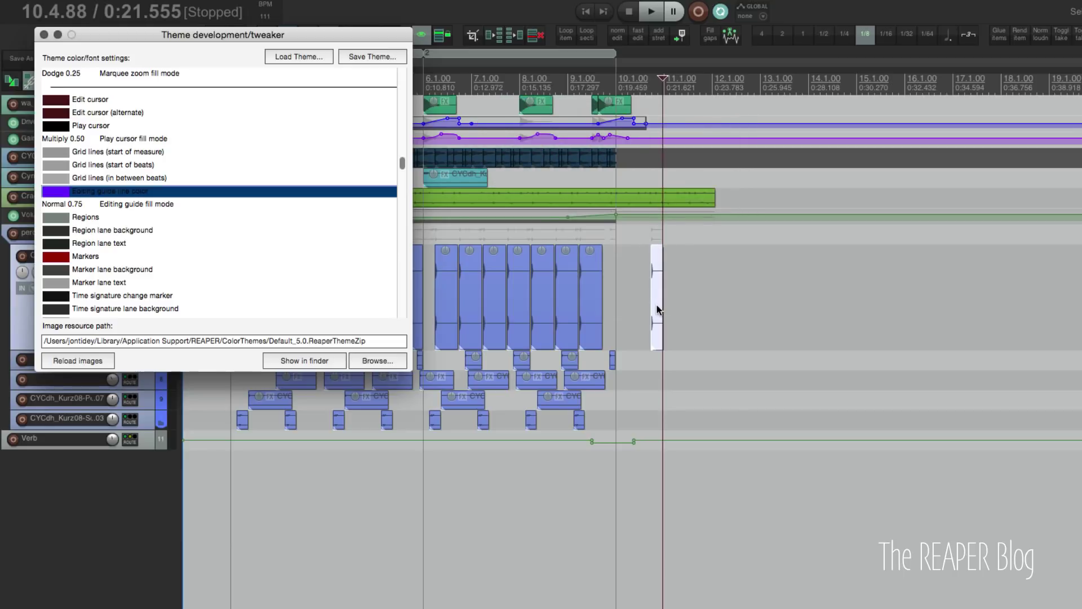
mouse_move(660, 309)
mouse_down()
mouse_move(738, 308)
mouse_move(702, 306)
mouse_move(697, 382)
mouse_move(729, 237)
mouse_move(692, 235)
mouse_move(710, 237)
mouse_up()
Step: In the other REAPER project, trial-move the CYC and narrow items, then put them back
key(super+Tab)
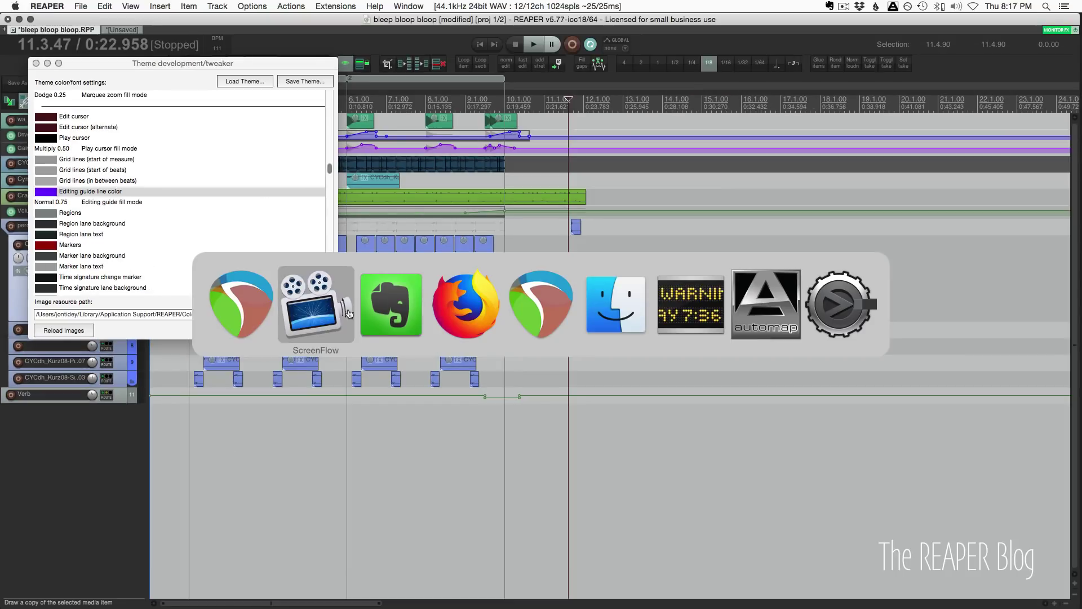
key(super+Tab)
key(super+Tab)
key(super+Tab)
click(432, 137)
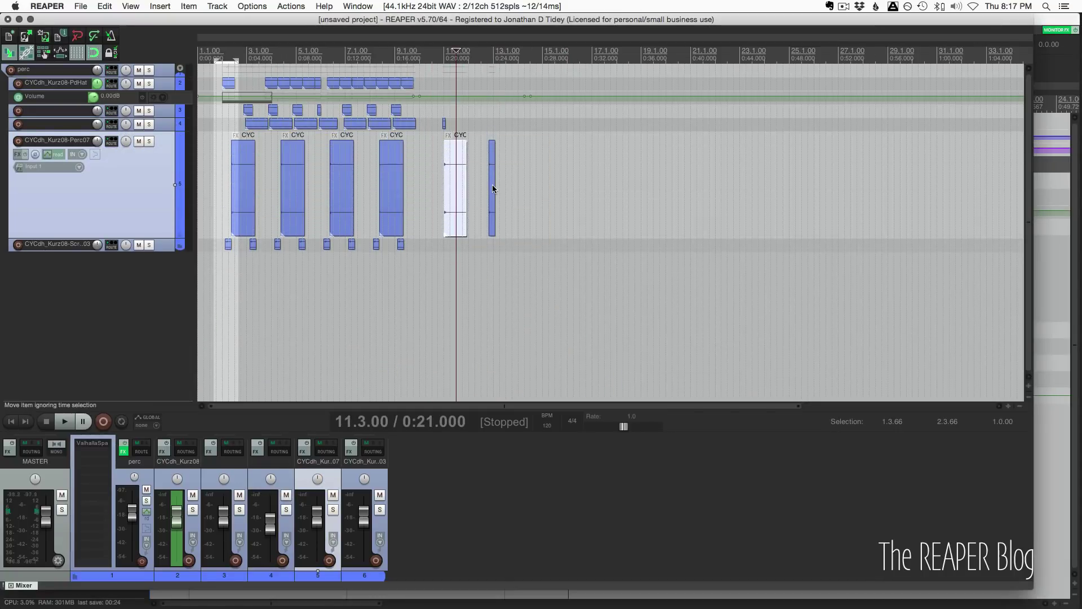
drag(492, 184, 535, 192)
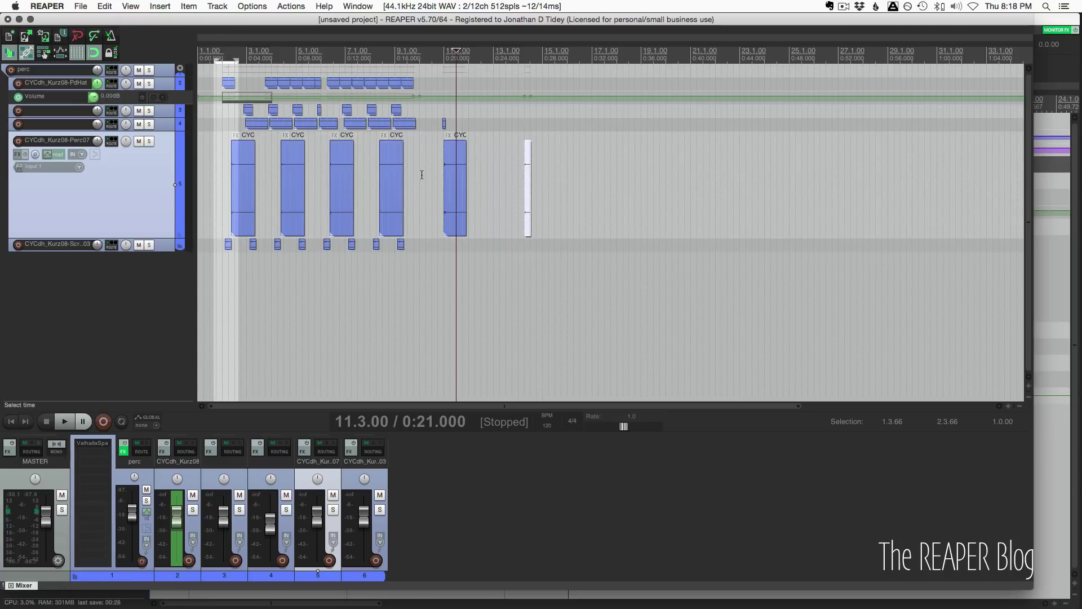
drag(421, 175, 566, 190)
mouse_move(462, 176)
mouse_down()
mouse_move(500, 176)
mouse_move(480, 177)
mouse_up()
drag(546, 179, 548, 180)
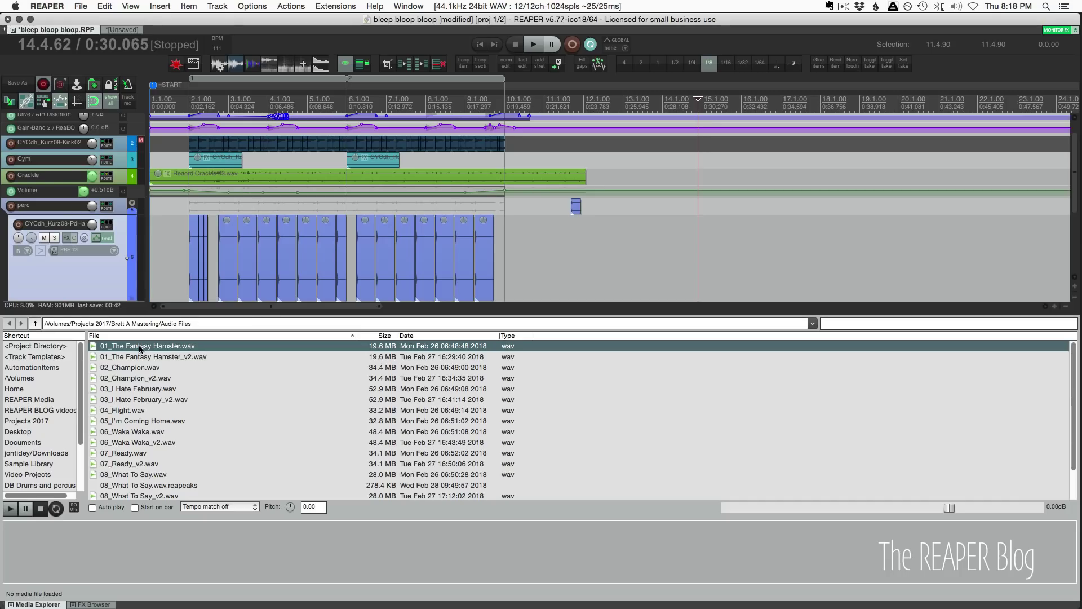
Step: Drag 01_The Fantasy Hamster.wav from the Media Explorer onto the perc track, later in the timeline
drag(141, 348, 648, 238)
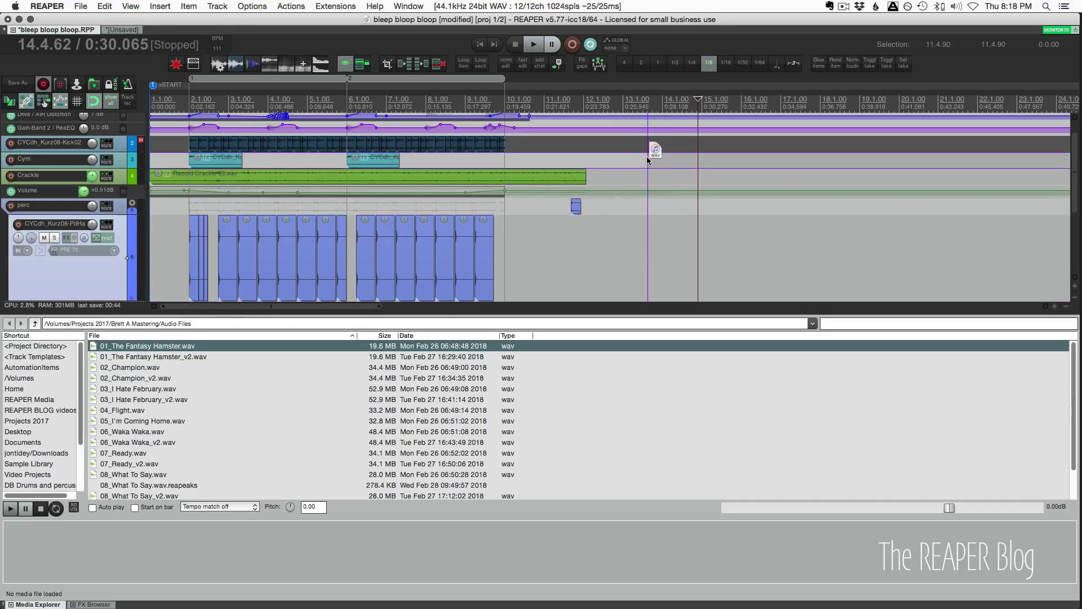
scroll(649, 237, down, 5)
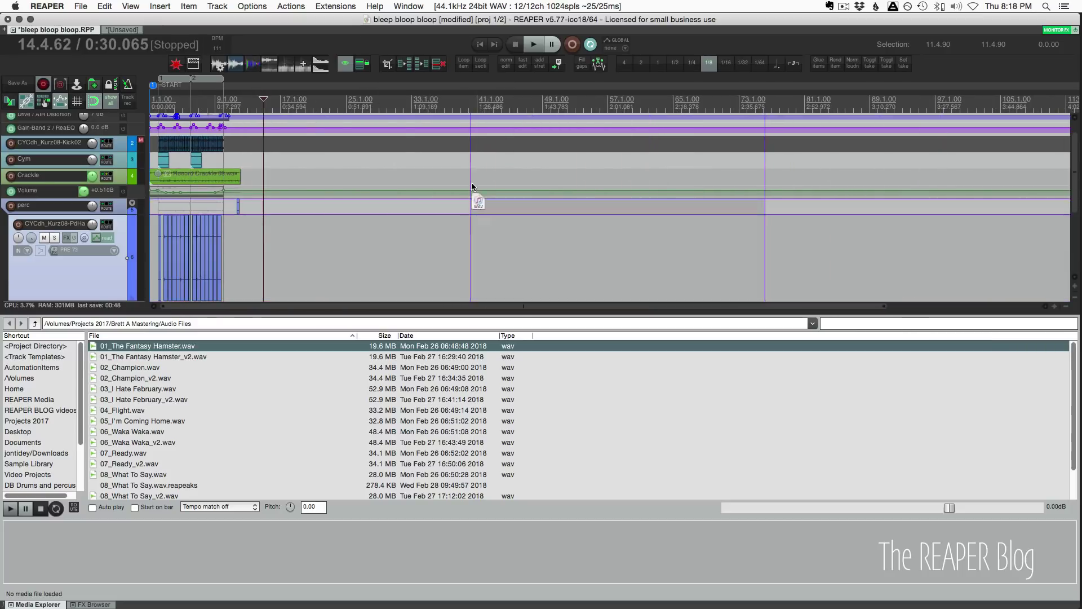
mouse_move(648, 237)
mouse_down()
mouse_move(416, 178)
mouse_move(379, 204)
mouse_up()
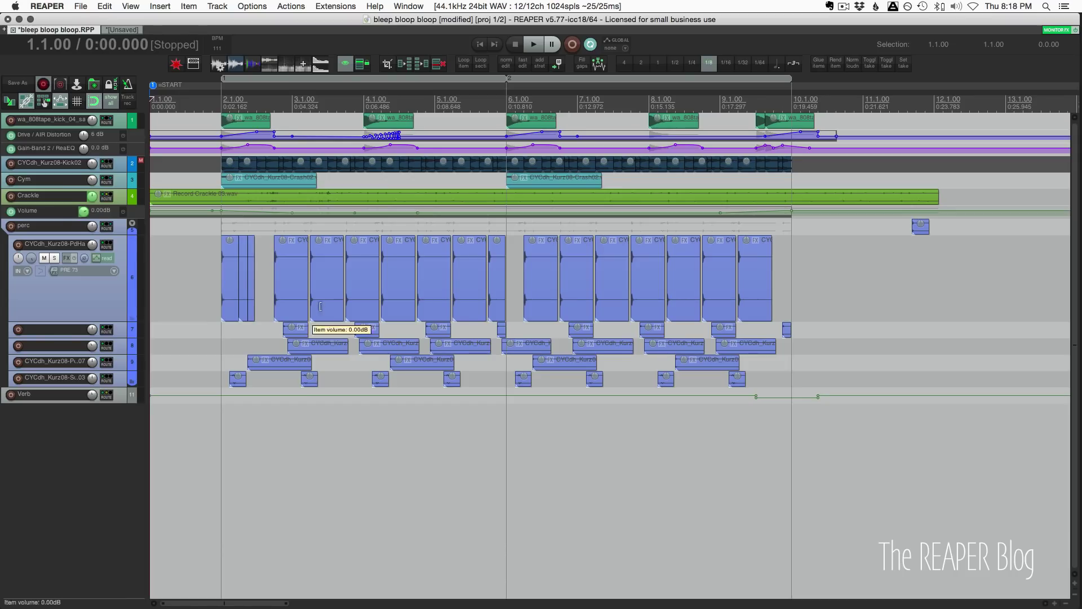
scroll(235, 240, up, 3)
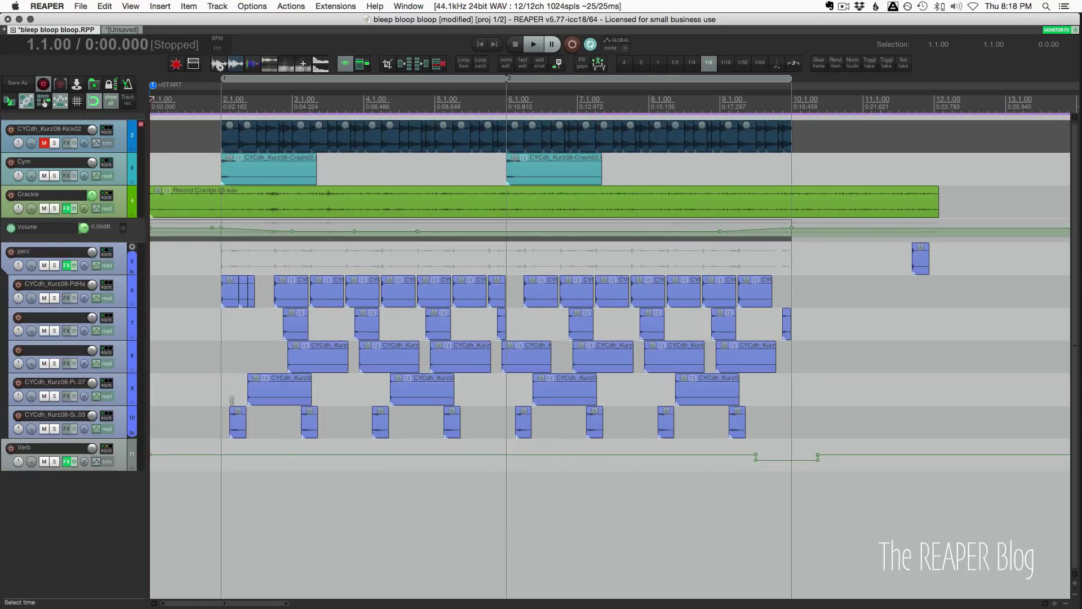
Step: Select the Verb and Crackle tracks and the Drive lane, then nudge the first Gain-Band peak up
click(125, 463)
scroll(125, 464, up, 2)
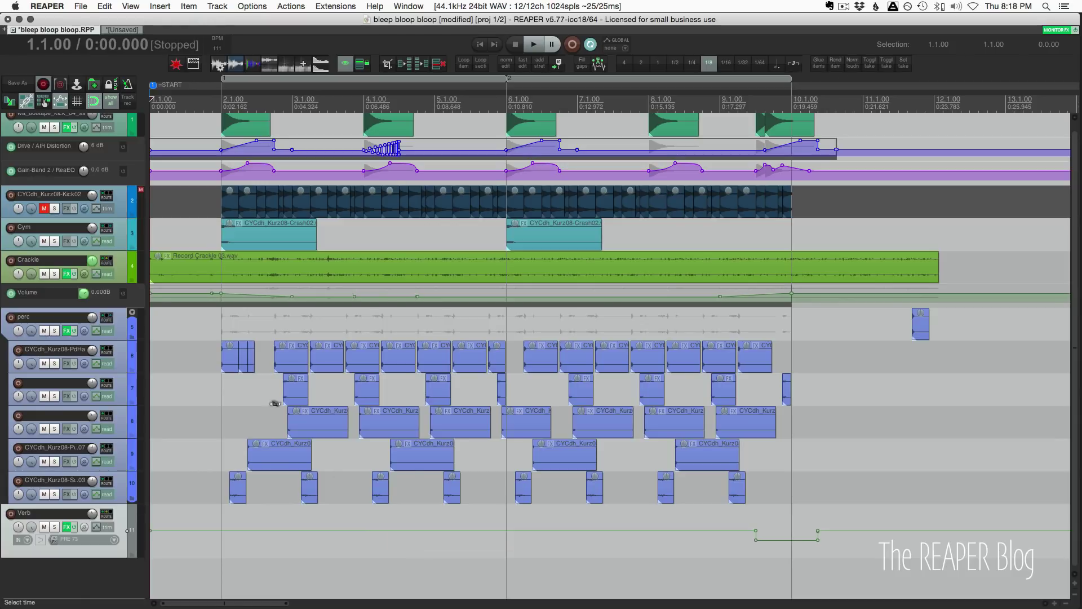
click(123, 279)
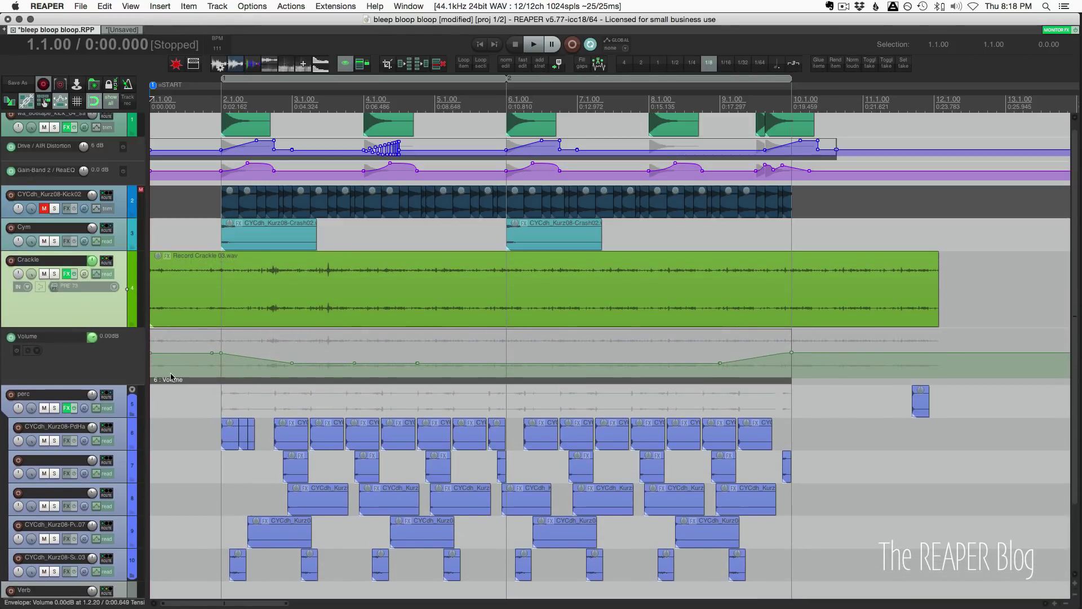
scroll(308, 365, up, 1)
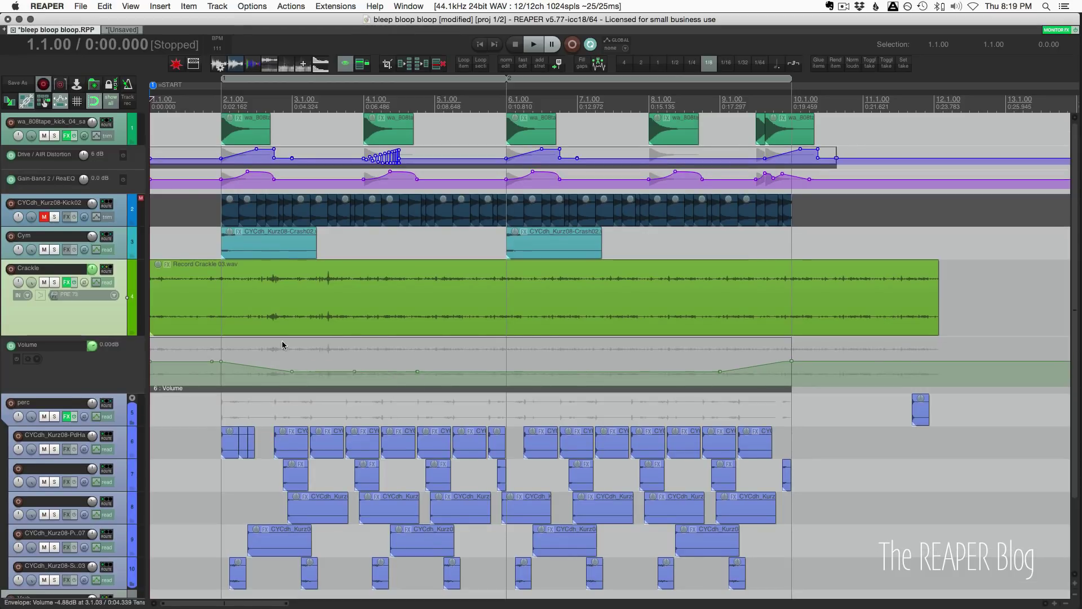
scroll(246, 328, up, 3)
click(201, 335)
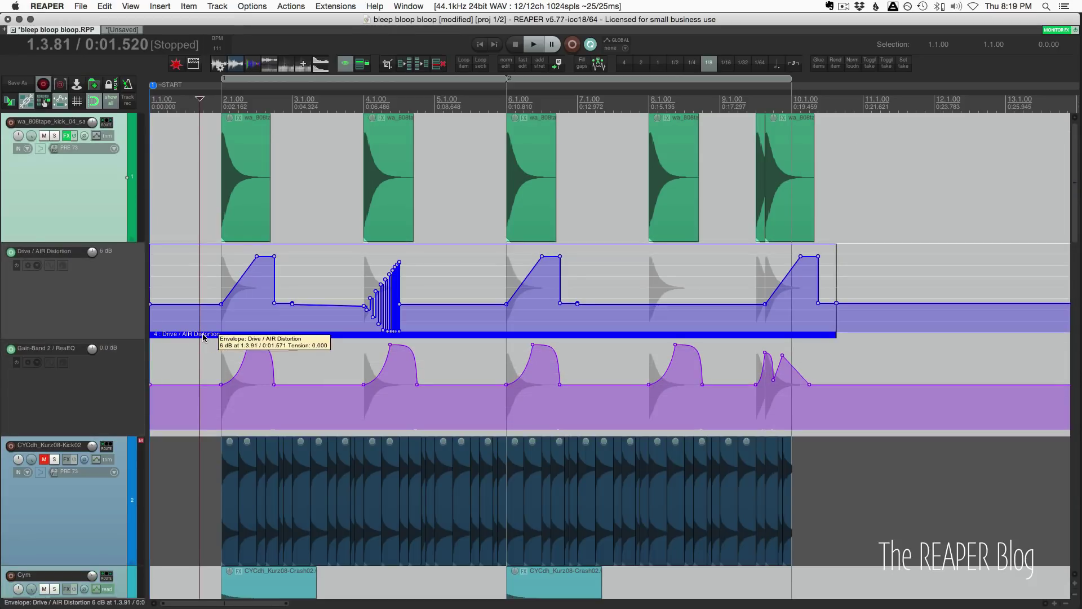
drag(247, 353, 247, 345)
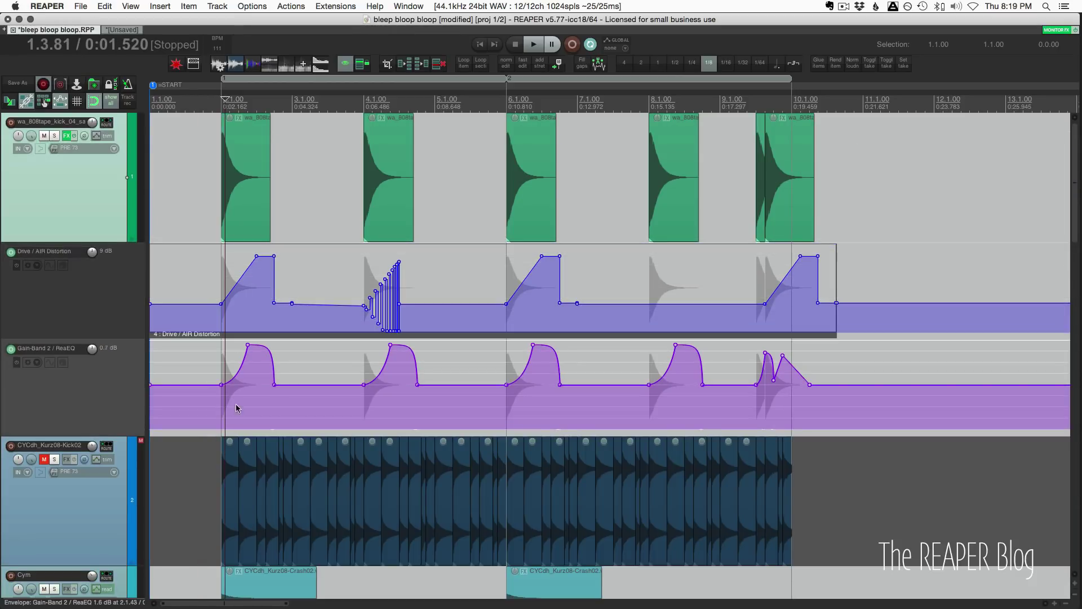
Step: Run 'Envelope: Convert all project automation to automation items' with the edit cursor before bar 2
click(229, 409)
scroll(229, 409, down, 2)
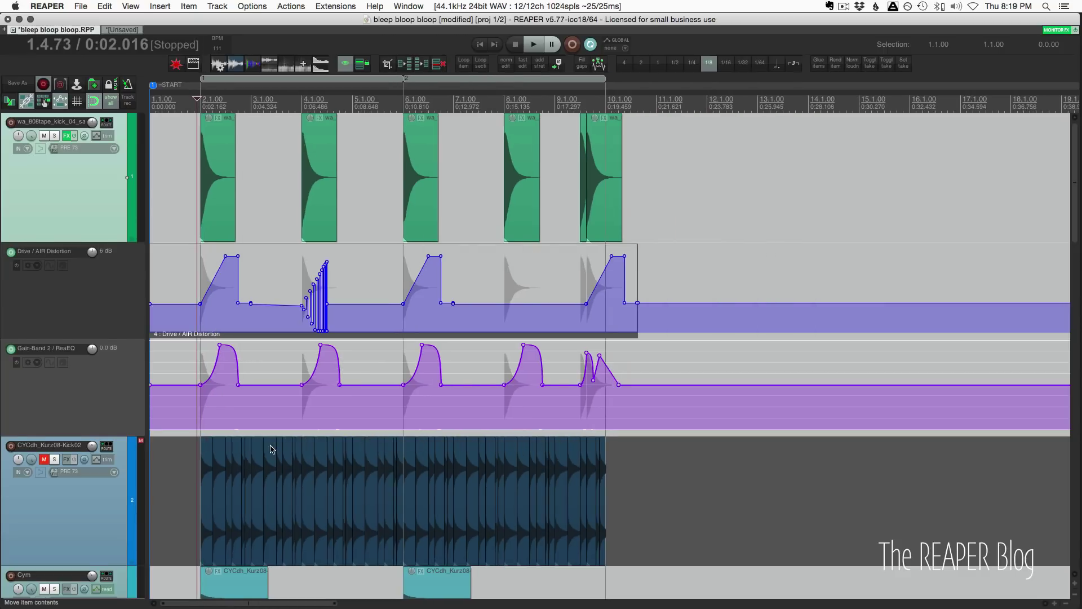
scroll(254, 419, down, 3)
scroll(262, 423, down, 2)
key(shift+slash)
text(cc)
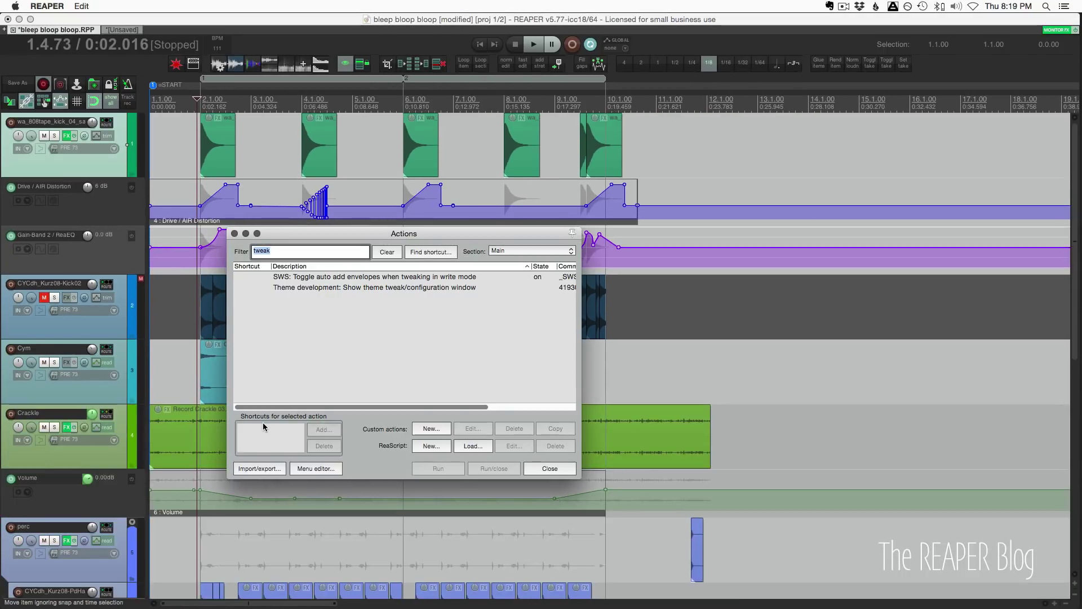
text(nvert)
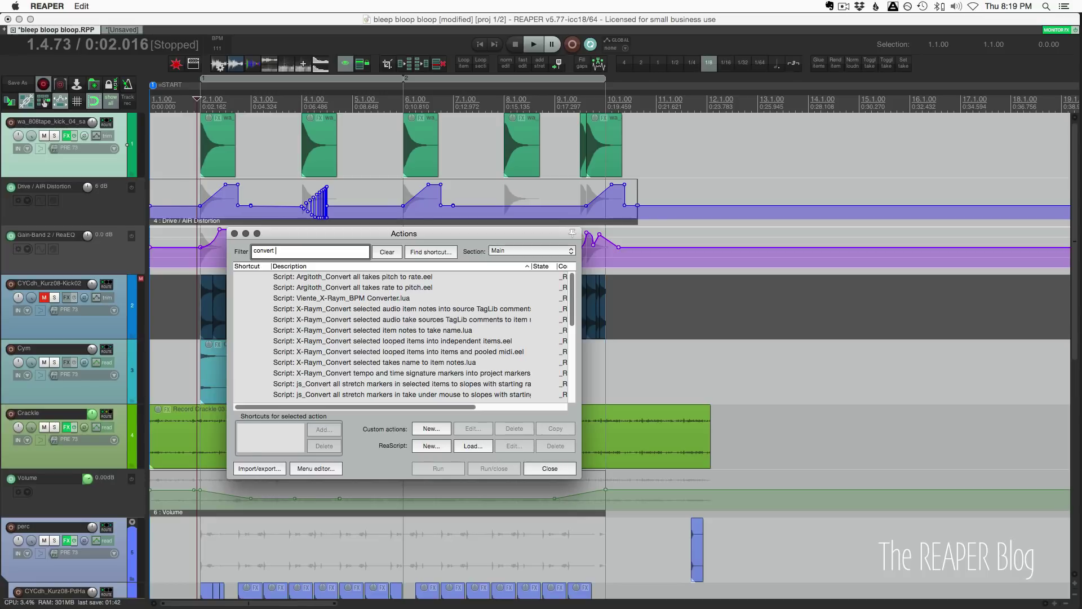
text( auto)
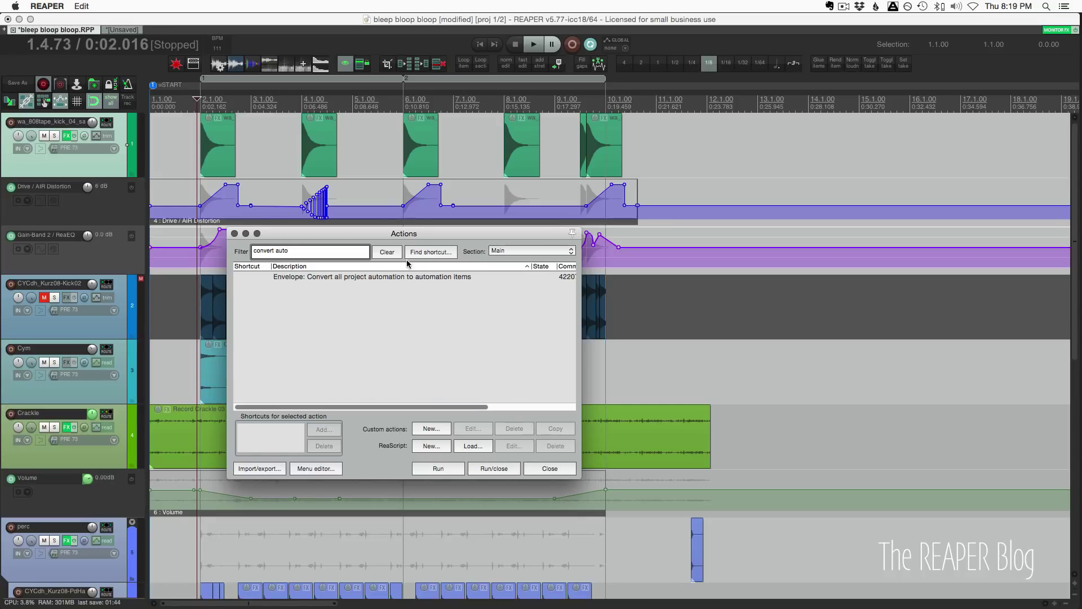
click(374, 277)
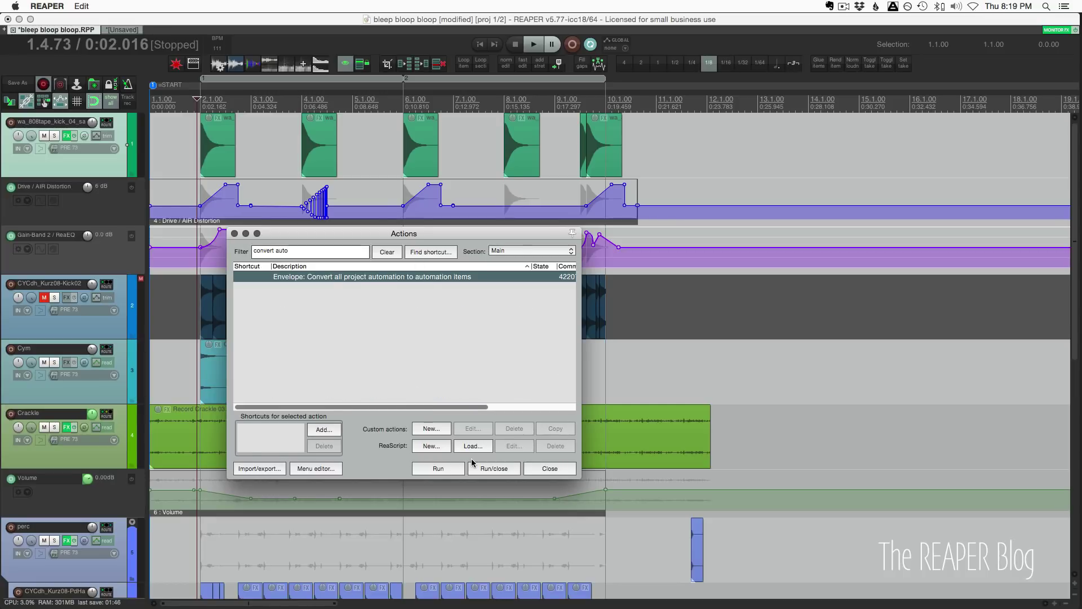
click(448, 468)
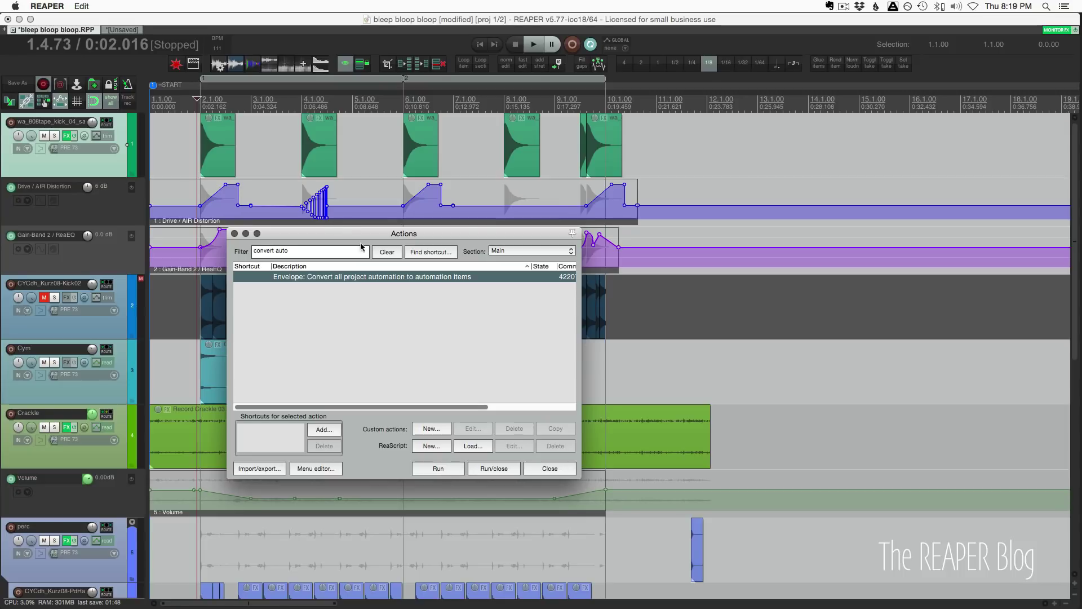
drag(342, 230, 760, 255)
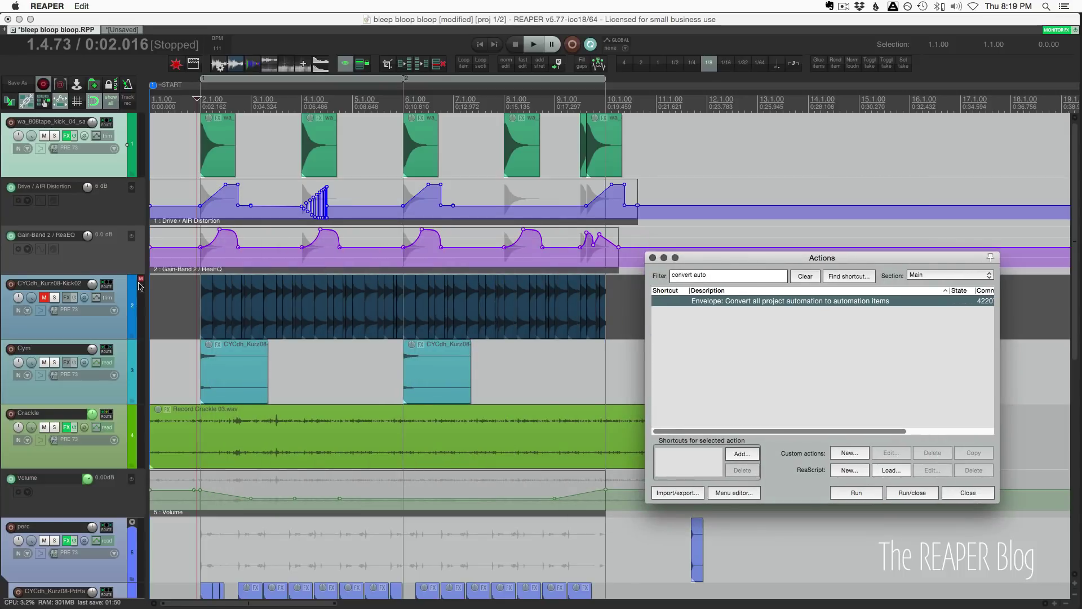
click(183, 272)
scroll(196, 358, down, 2)
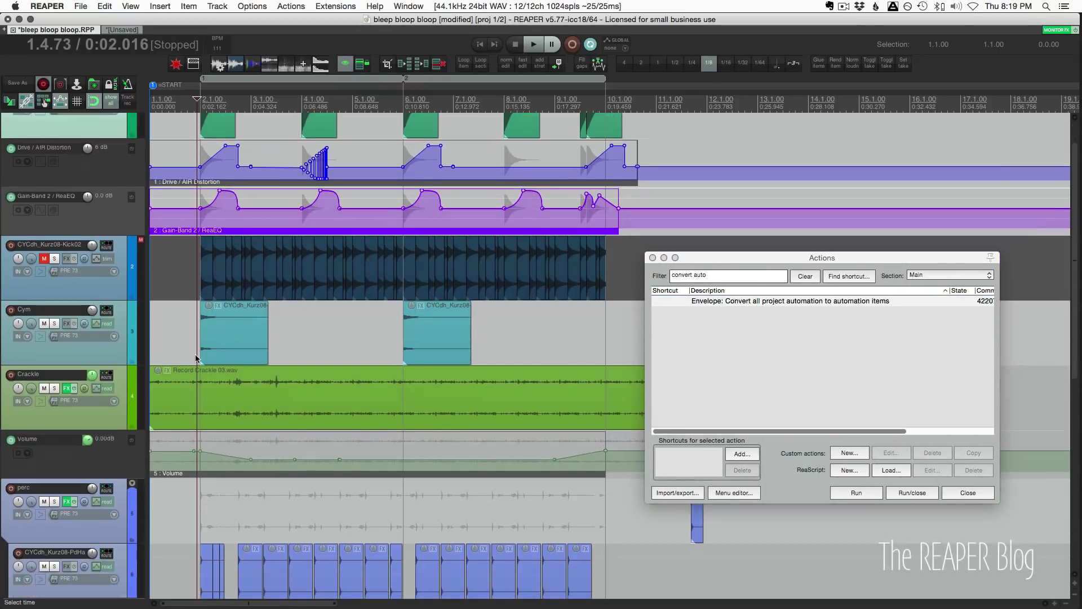
scroll(195, 359, down, 10)
scroll(196, 353, down, 2)
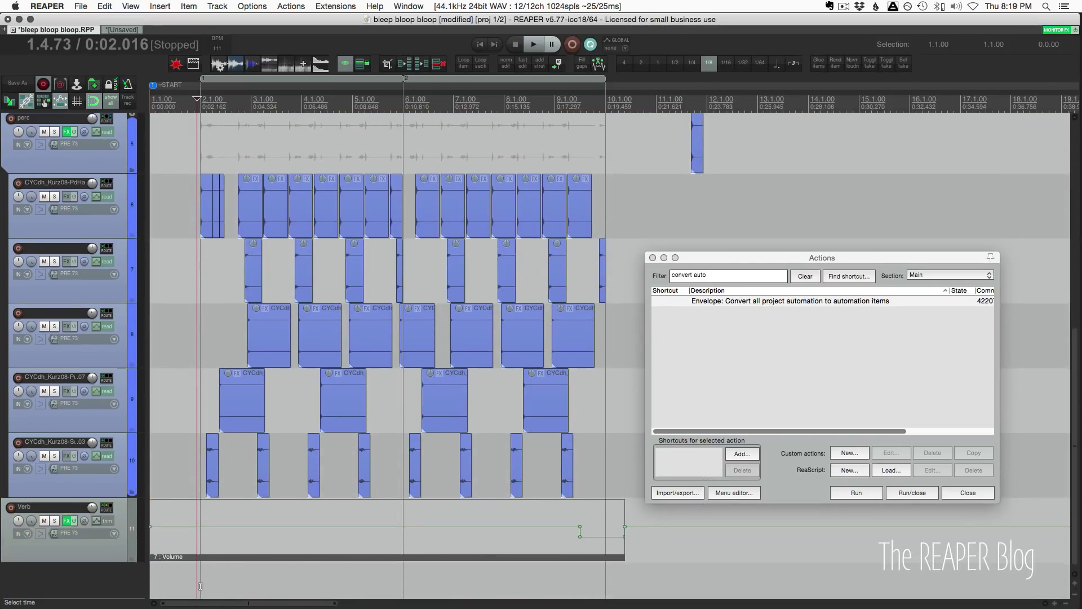
Step: Delete the first kick along with its automation, then undo the deletion
click(169, 555)
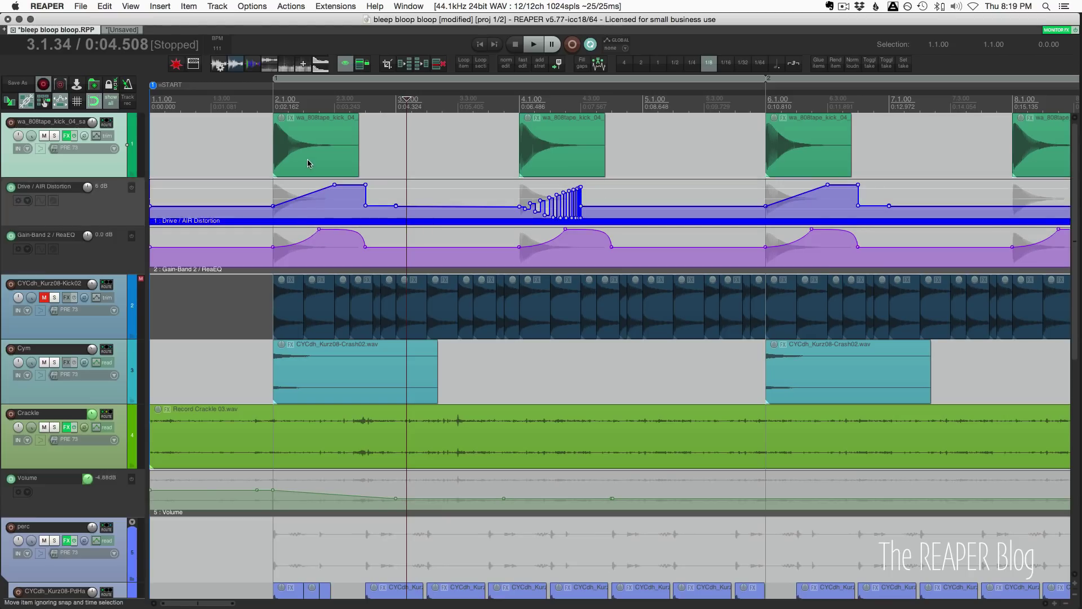
click(306, 159)
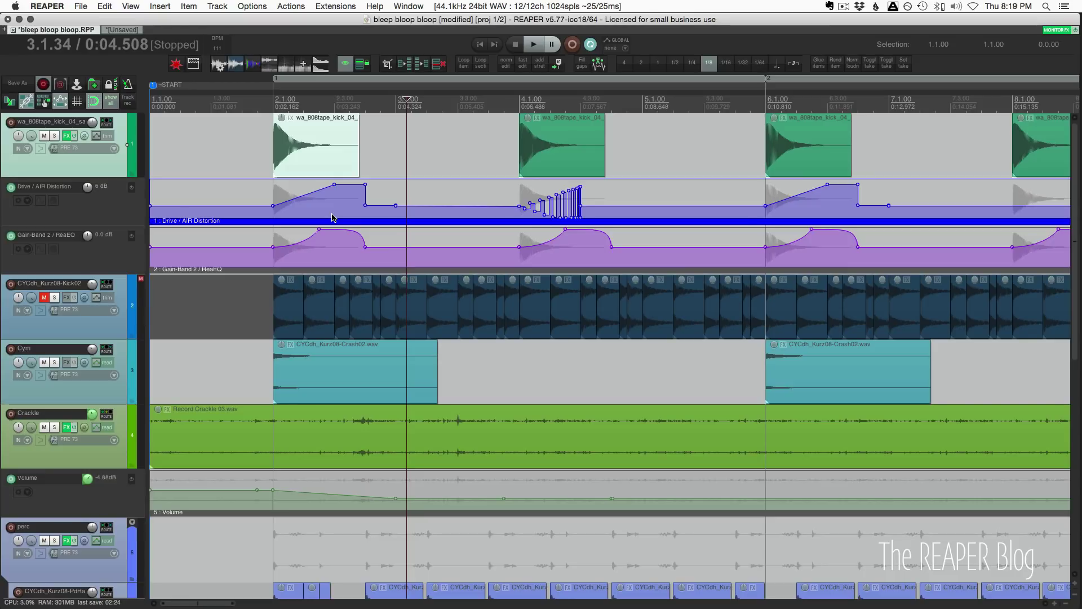
key(Delete)
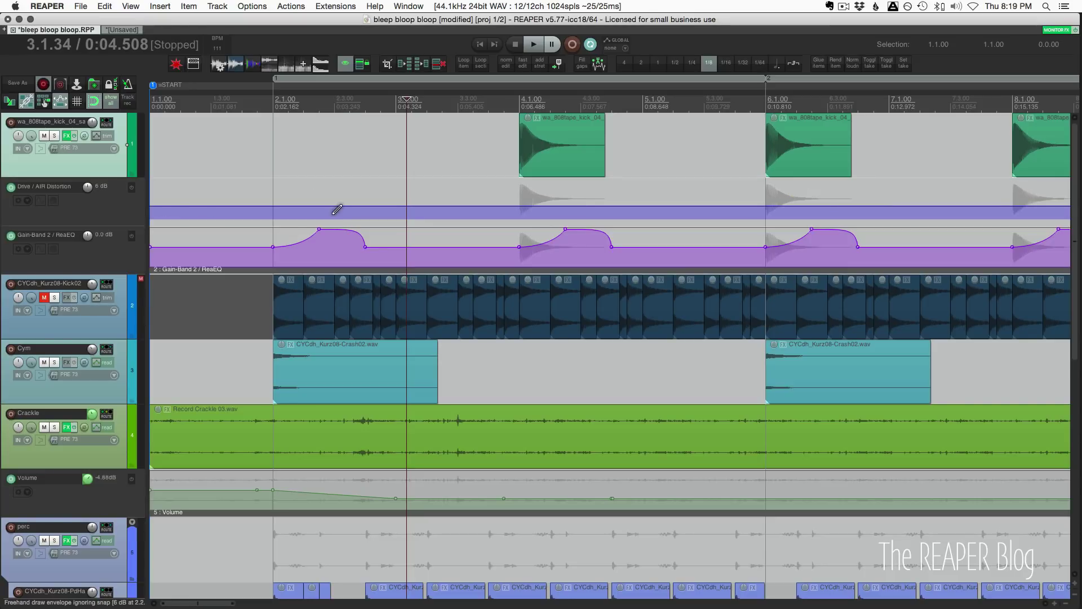
key(ctrl+z)
Step: Delete all points on the Drive / AIR Distortion envelope, then restore them with undo
click(328, 151)
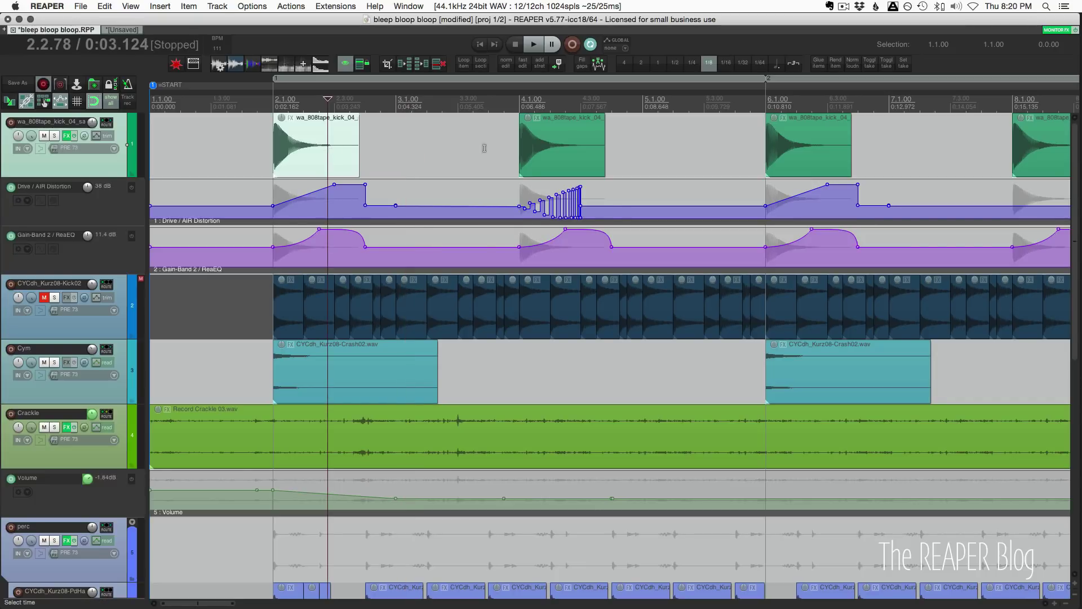
click(484, 148)
click(315, 223)
key(Delete)
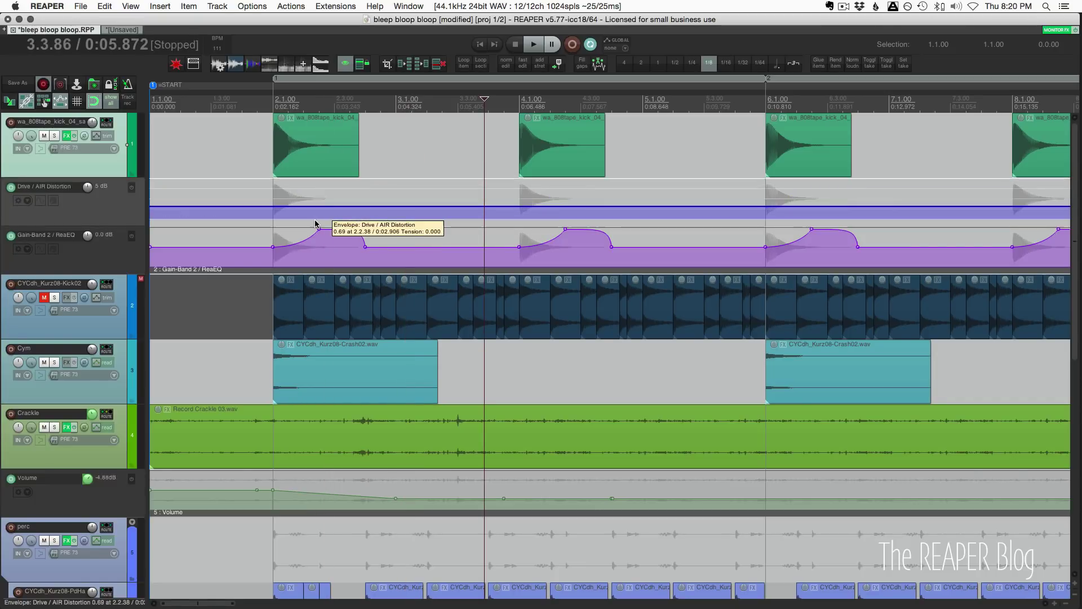
key(ctrl+z)
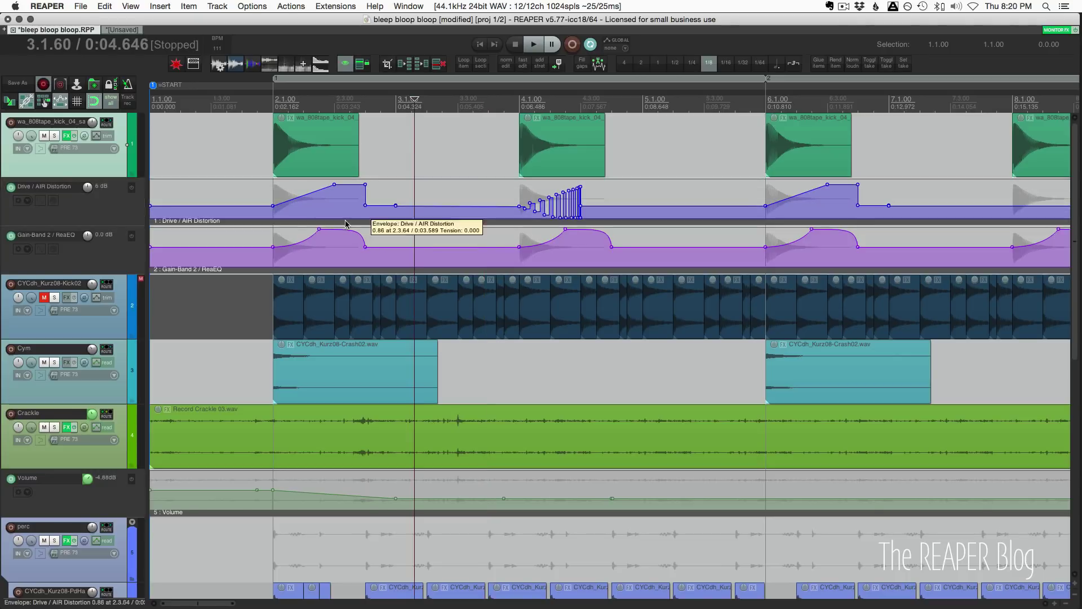
Step: Delete items and automation inside a time range, undo, then mark a new range across the first kick
drag(252, 177, 455, 283)
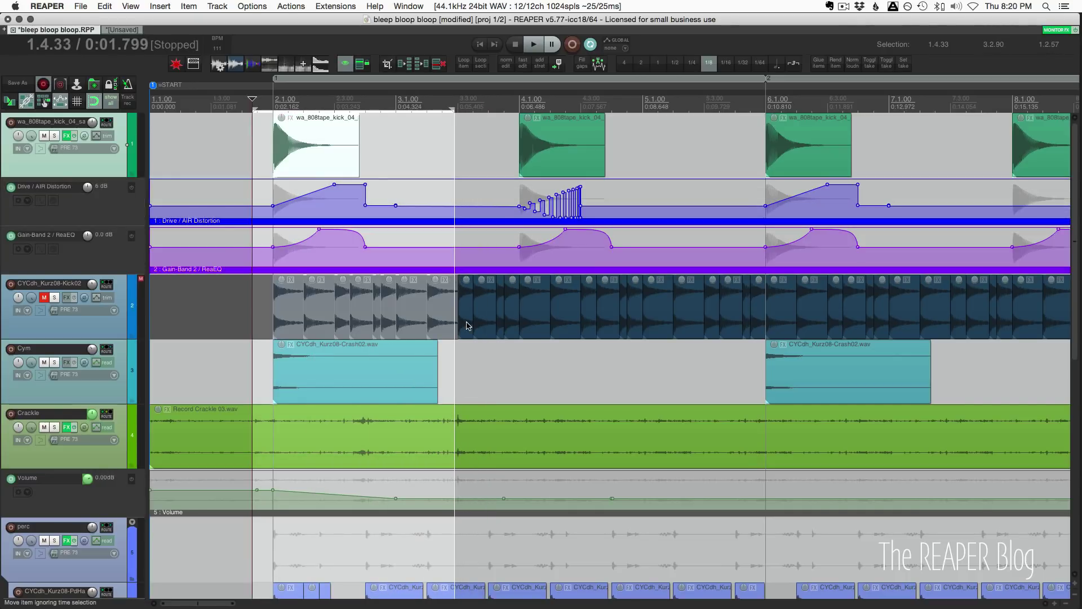
key(Delete)
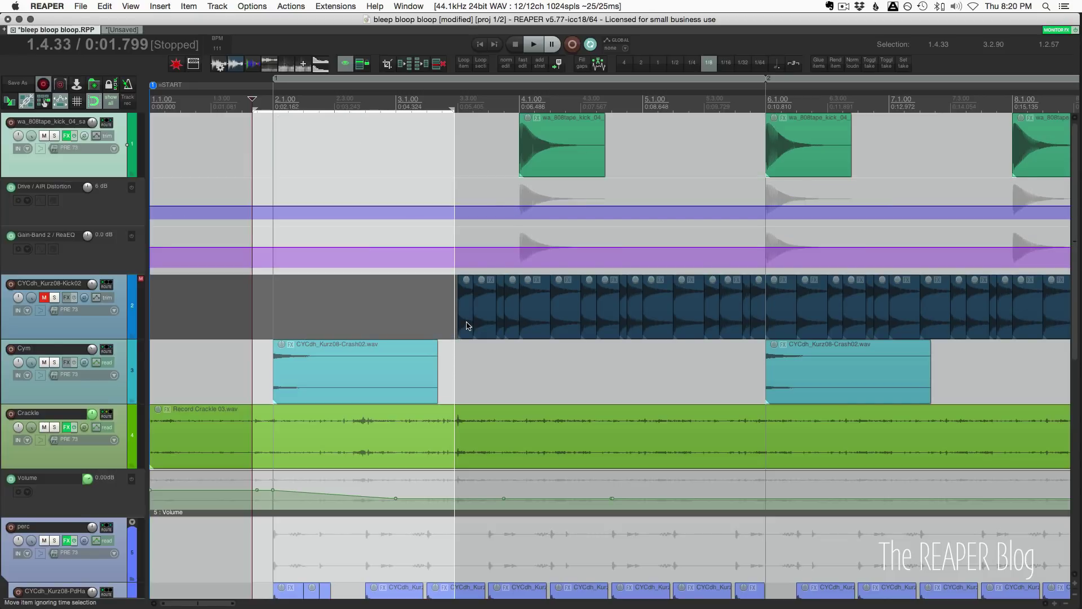
key(ctrl+z)
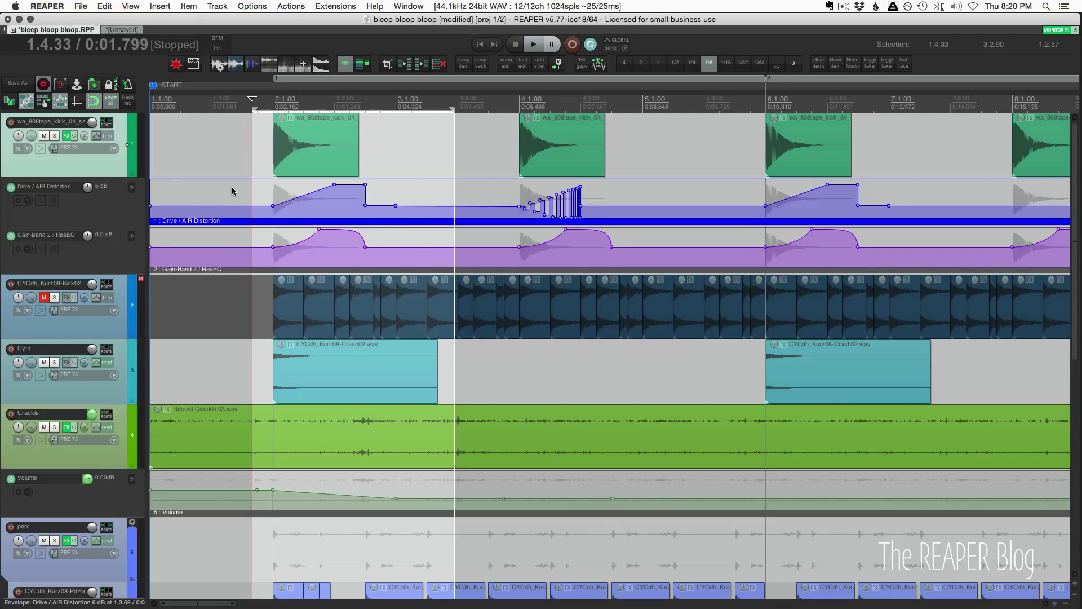
drag(235, 190, 405, 274)
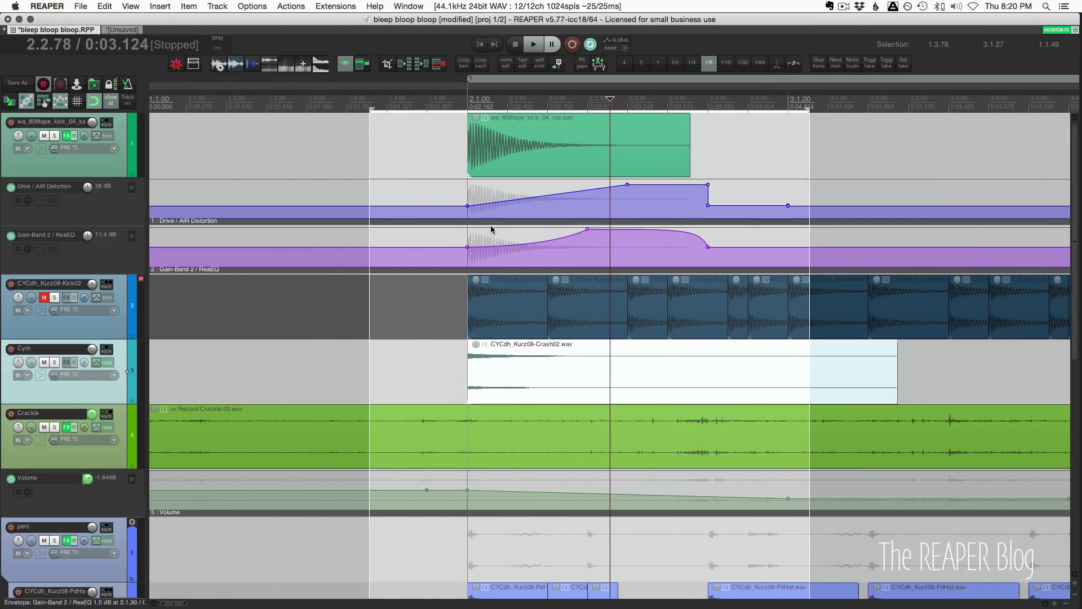
Step: Check the distortion automation item's options and look up the split-at-cursor action
click(490, 222)
right_click(503, 223)
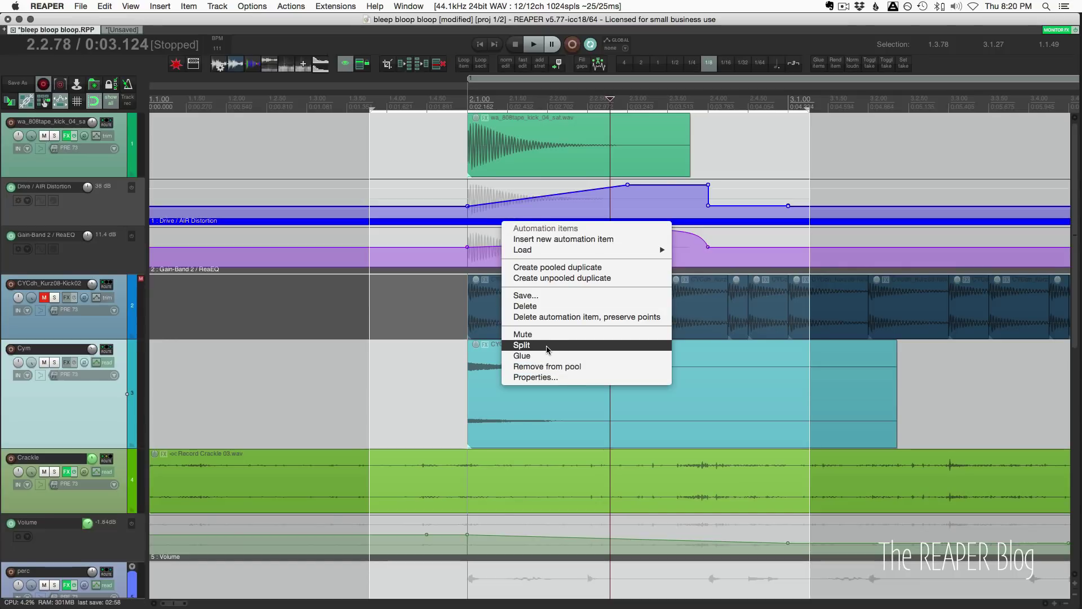
click(518, 203)
scroll(517, 204, right, 5)
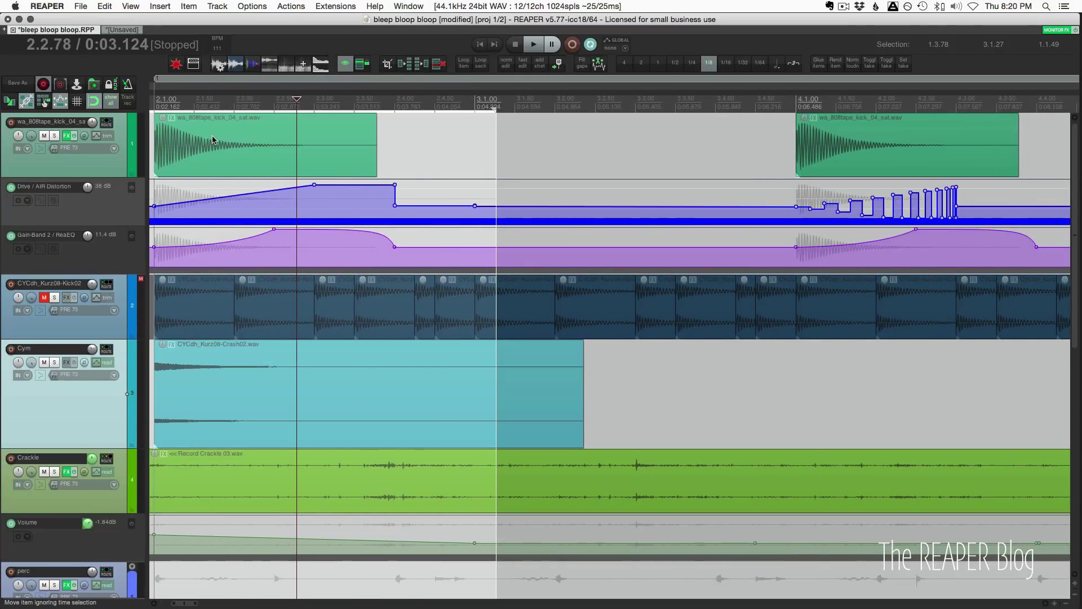
click(210, 165)
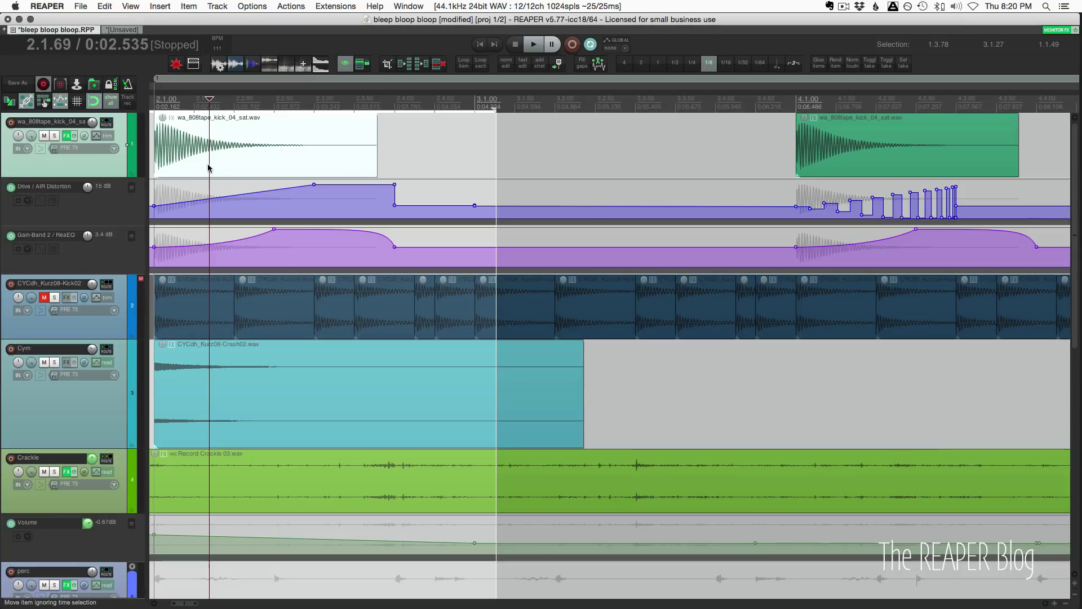
key(shift+slash)
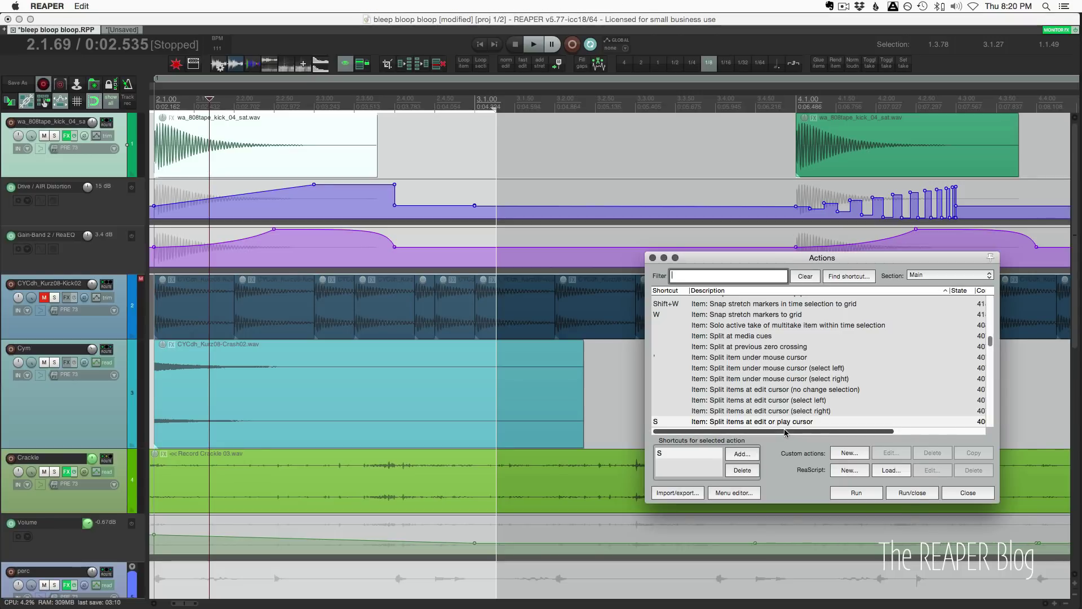
click(967, 491)
scroll(193, 181, left, 5)
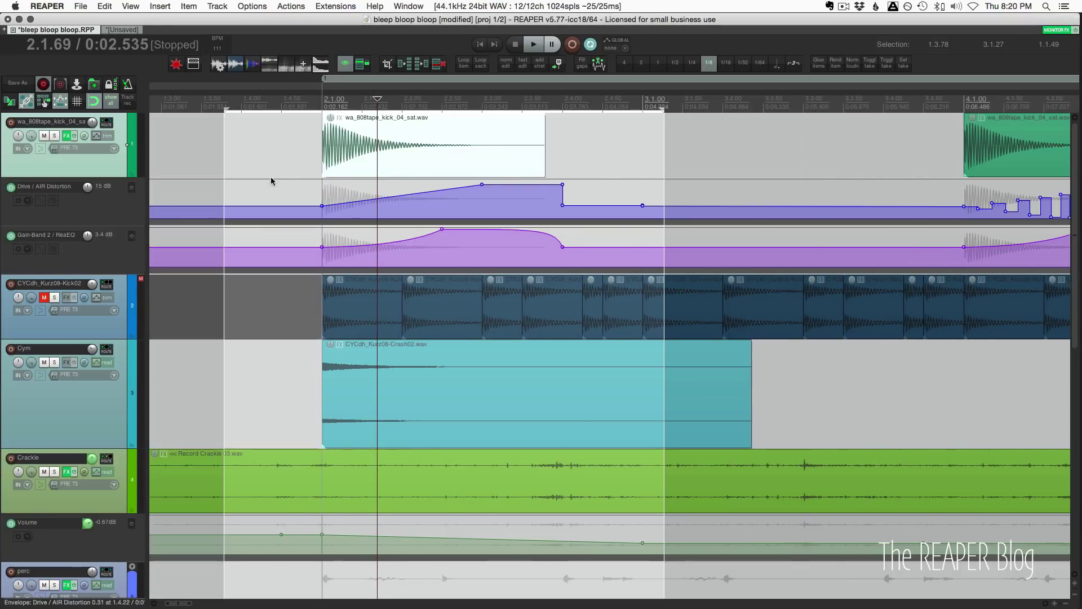
Step: Split the kick at the edit cursor with S; split and undo the distortion automation item
click(369, 194)
key(s)
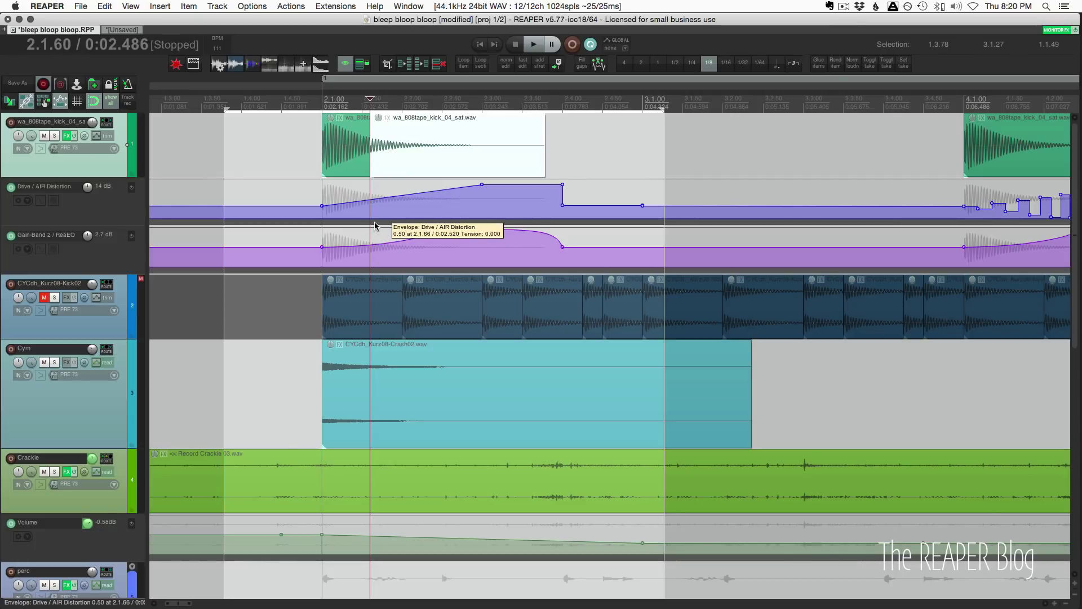
click(377, 256)
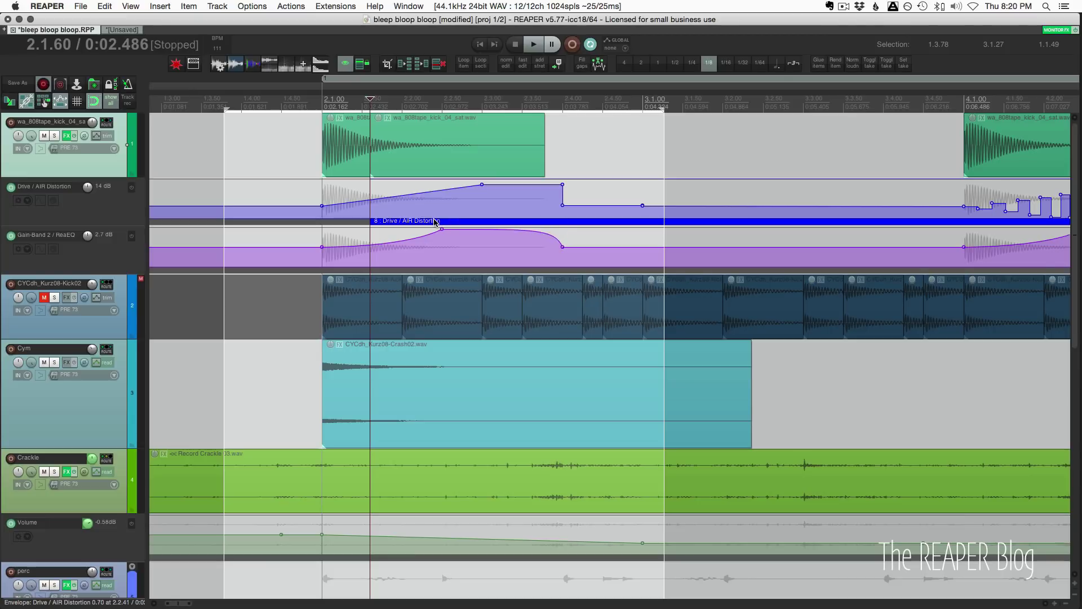
click(441, 152)
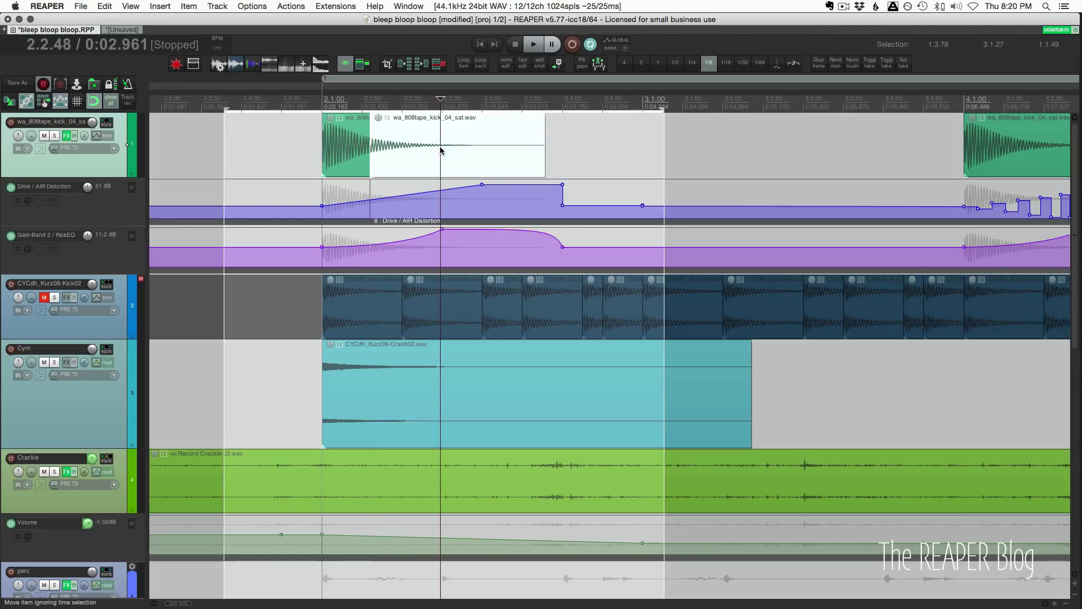
click(450, 220)
click(496, 196)
key(s)
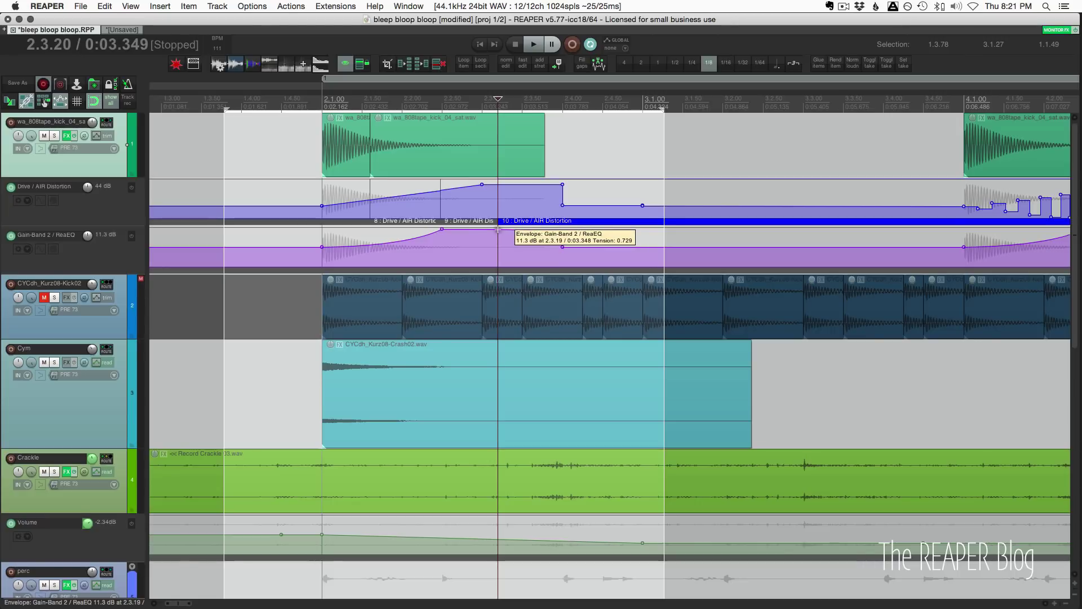
key(ctrl+z)
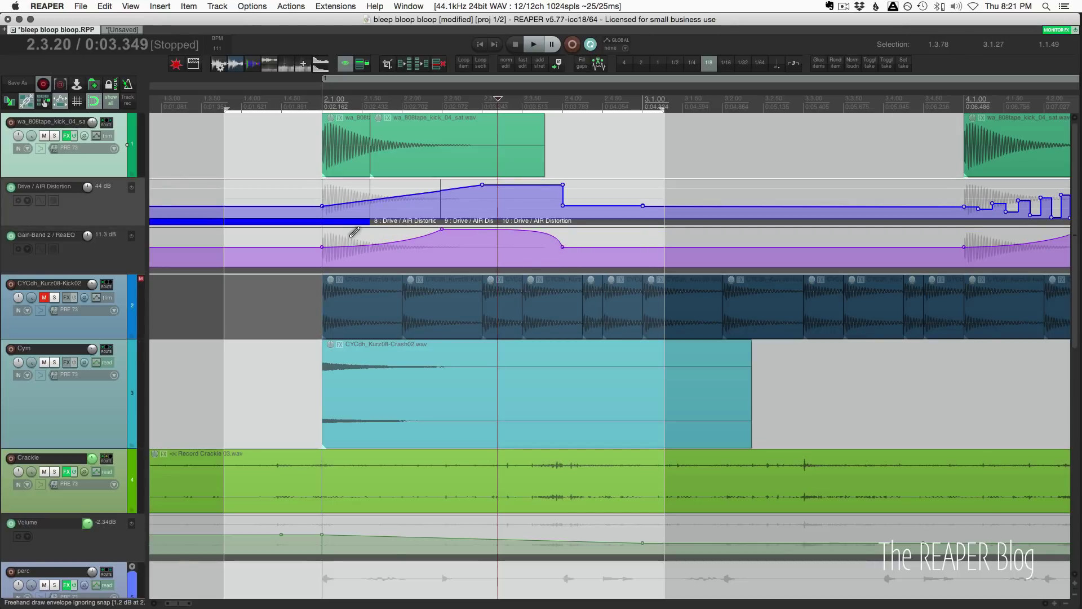
key(ctrl+z)
key(ctrl+z)
key(ctrl+z)
key(ctrl+z)
Step: Split the kick and its distortion automation at a time selection inside the first kick
drag(349, 240, 415, 227)
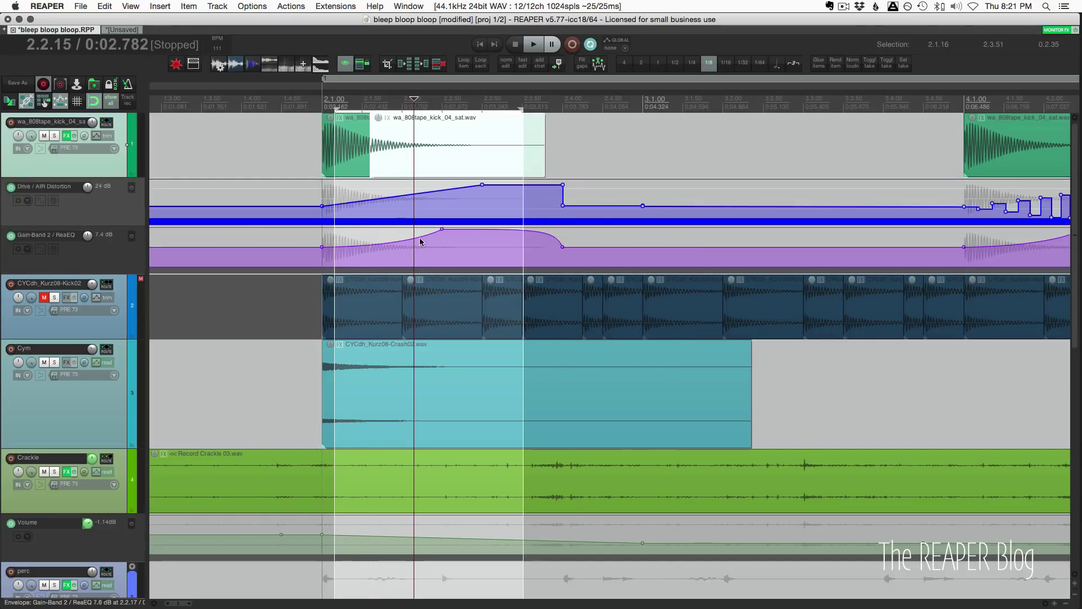
key(ctrl+shift+z)
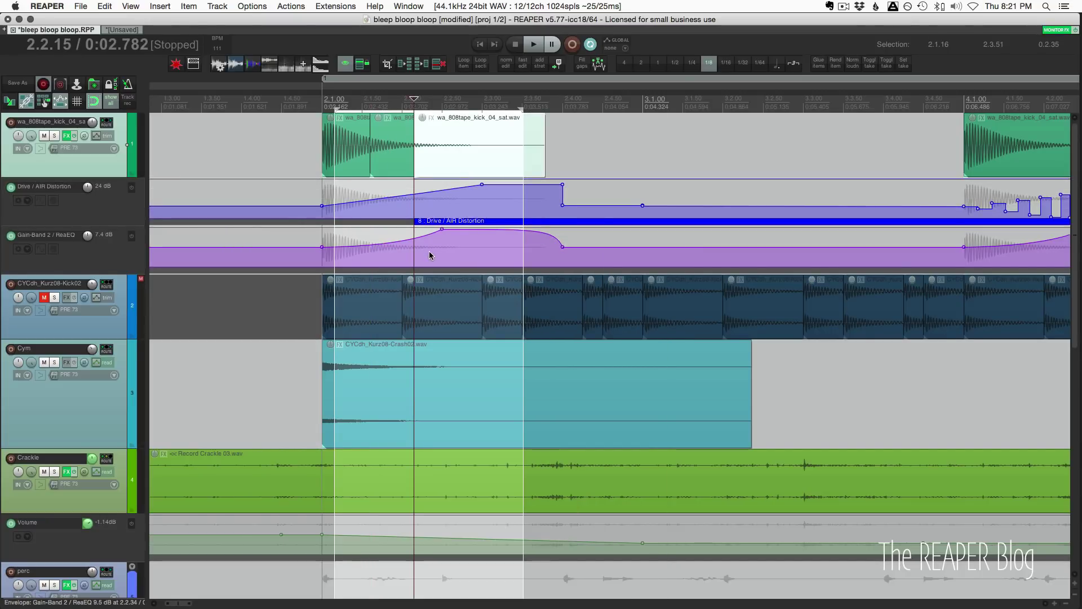
click(583, 140)
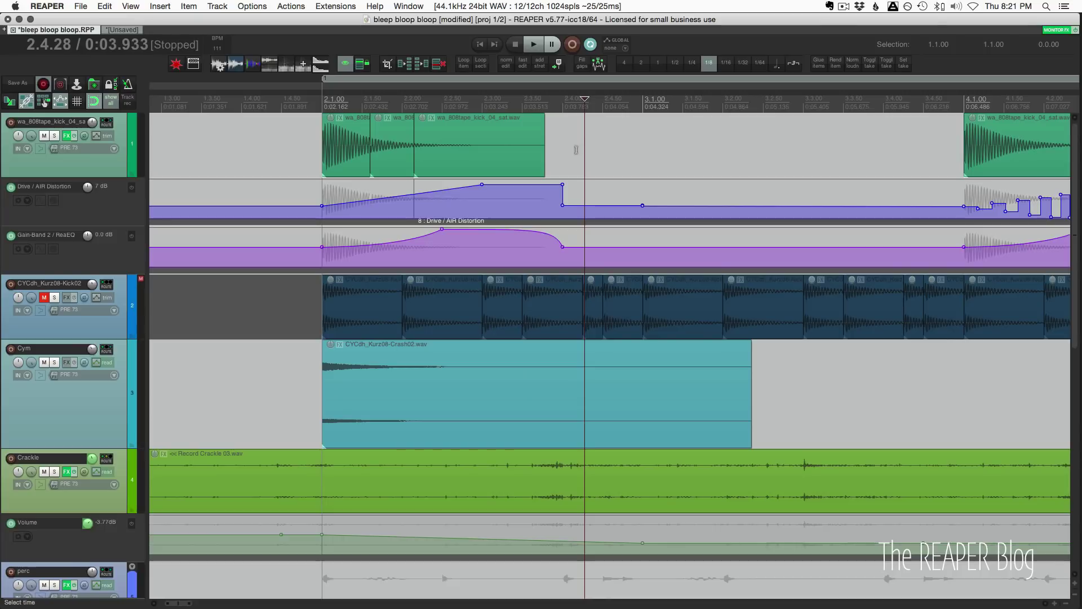
click(430, 162)
Step: Find 'Split item under mouse cursor' and its shortcut in the action list
key(question)
click(848, 275)
key(apostrophe)
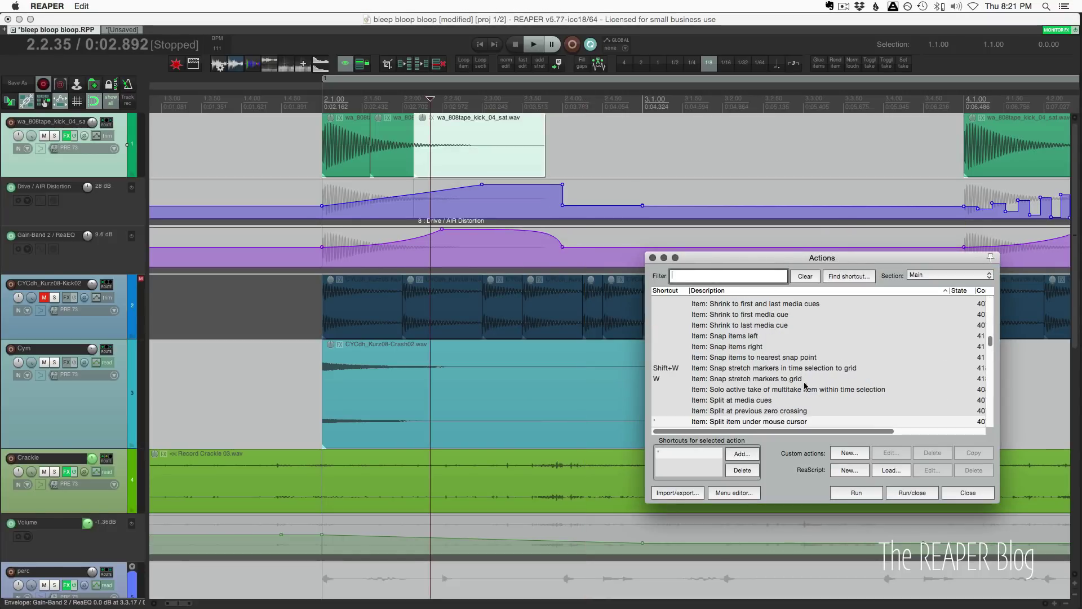
click(753, 422)
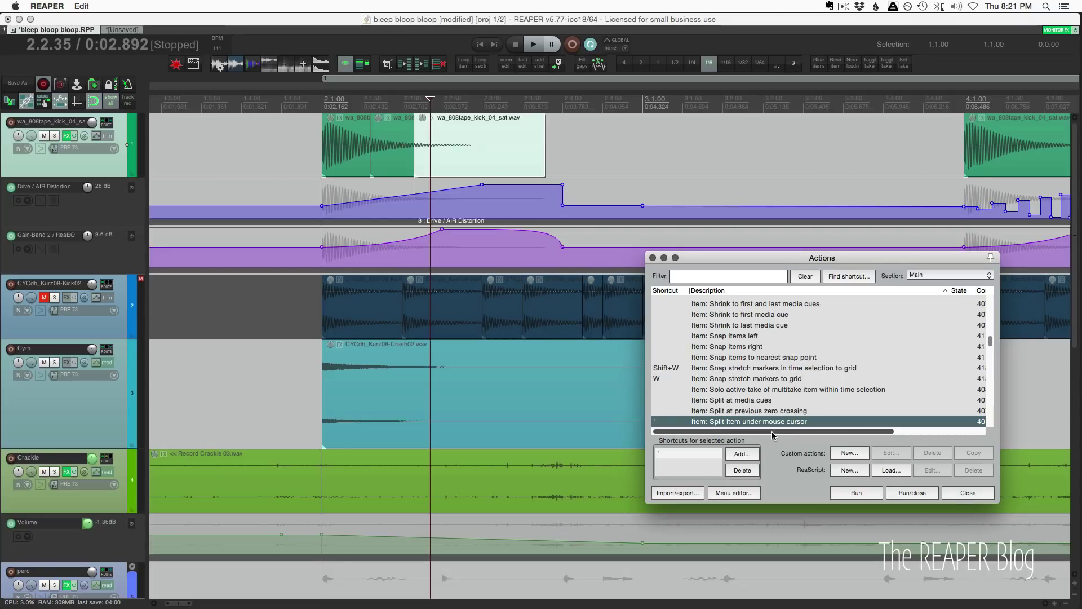
click(967, 492)
Step: Chop the Cym crash item into several pieces using the split-under-mouse shortcut
click(370, 408)
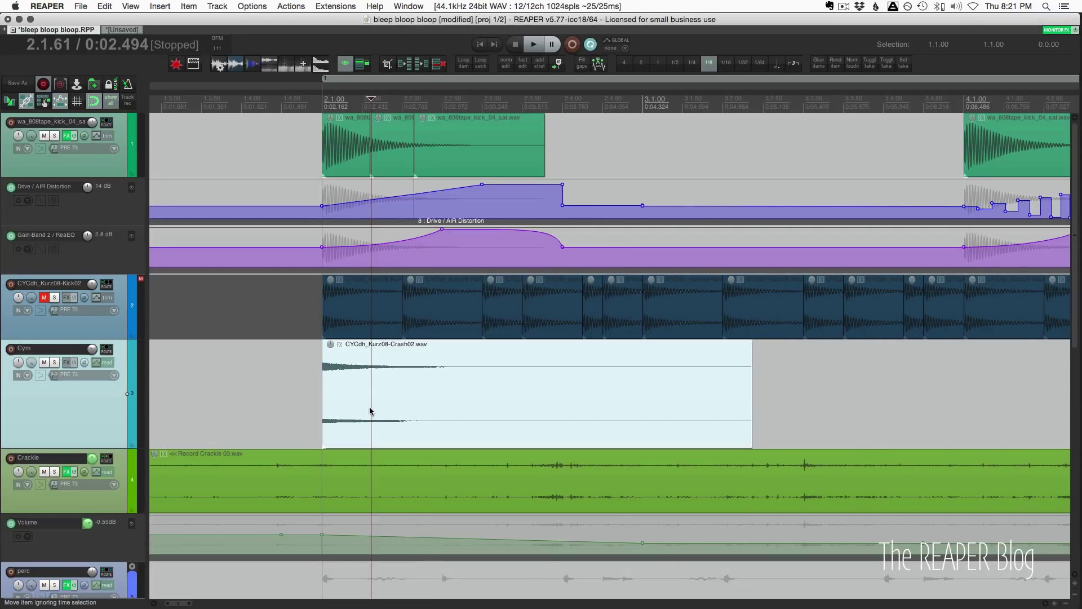
key(apostrophe)
key(apostrophe)
key(apostrophe)
key(apostrophe)
key(apostrophe)
key(apostrophe)
key(apostrophe)
key(apostrophe)
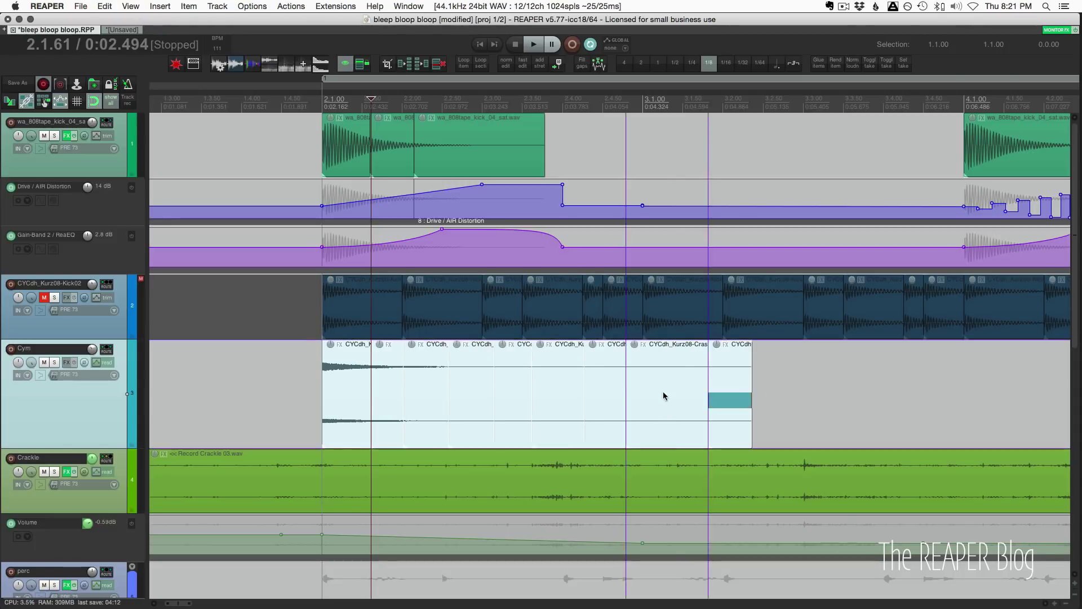
click(672, 401)
click(600, 395)
click(551, 392)
click(483, 387)
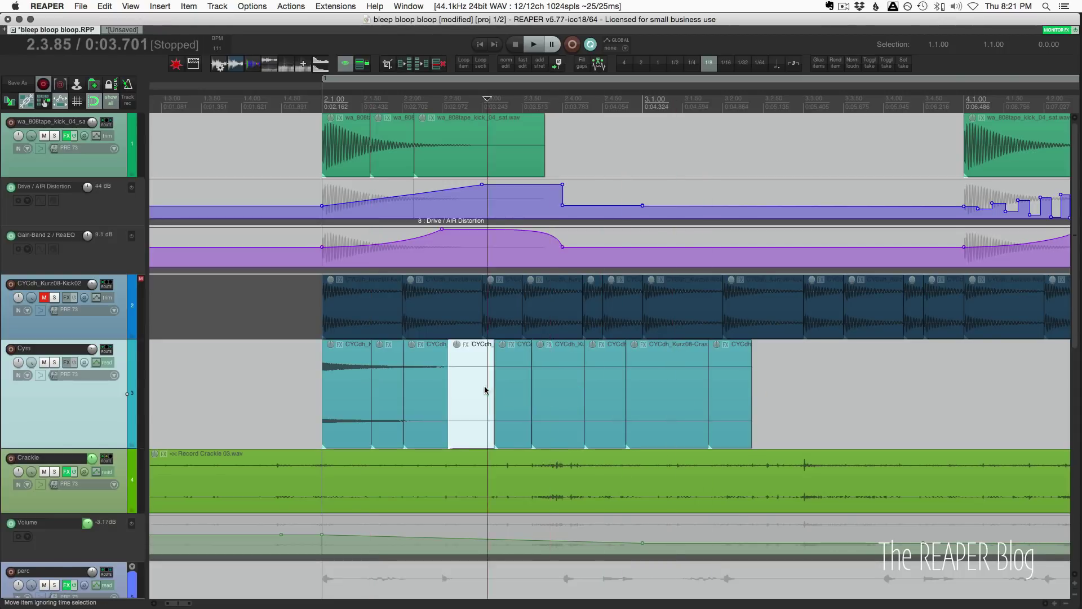
click(414, 398)
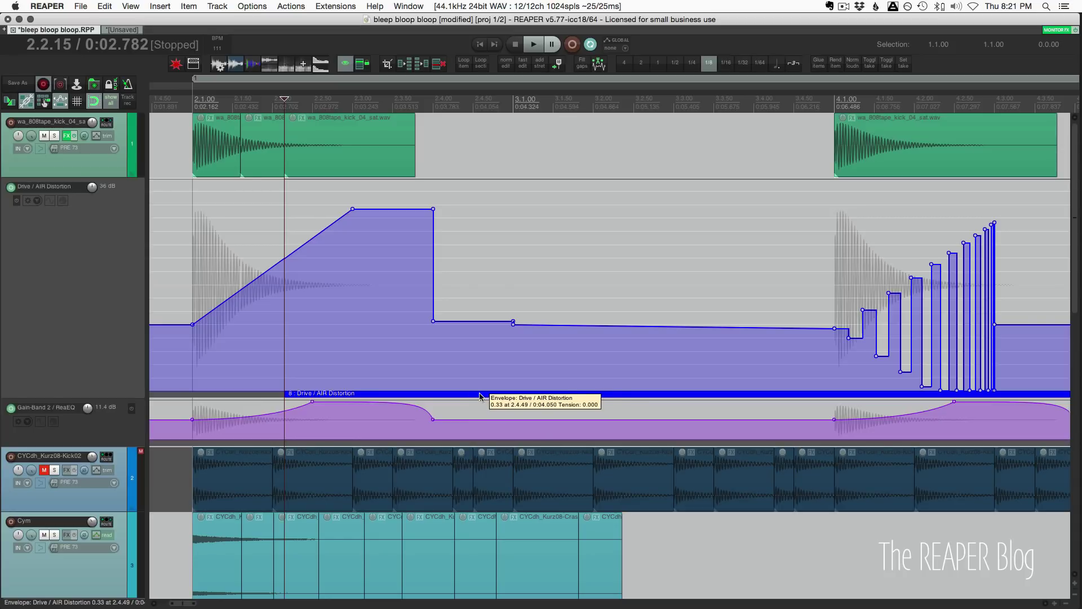
Step: Split the distortion automation into separate automation items and select each one
key(s)
key(s)
key(s)
key(s)
key(s)
key(s)
key(s)
click(624, 393)
click(562, 393)
click(508, 393)
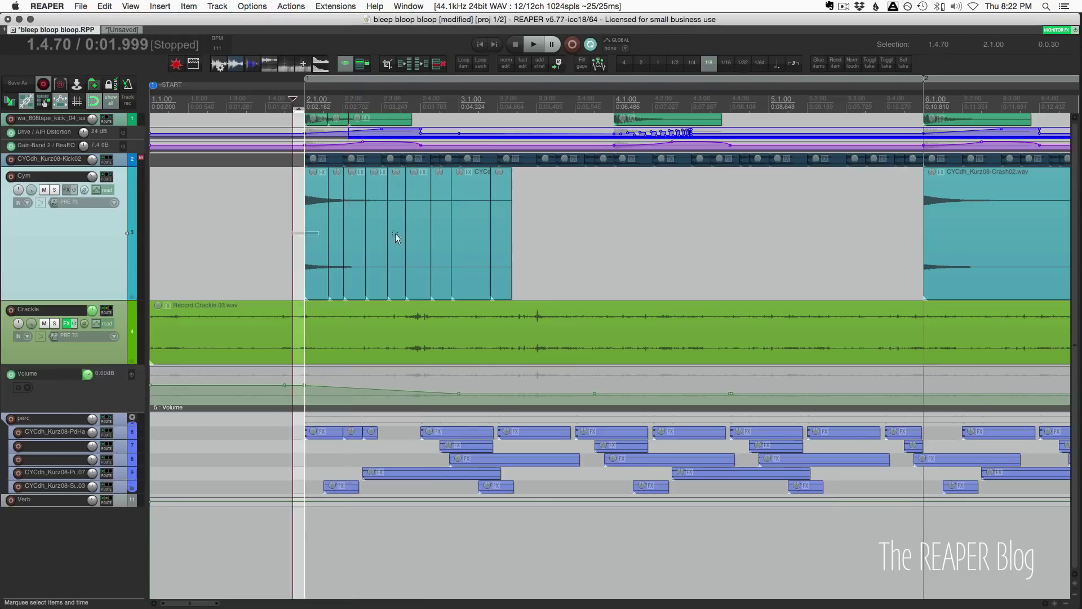
Step: Show the Cym track's Volume envelope with V and freehand-draw a wavy swell over the crash
drag(394, 234, 530, 232)
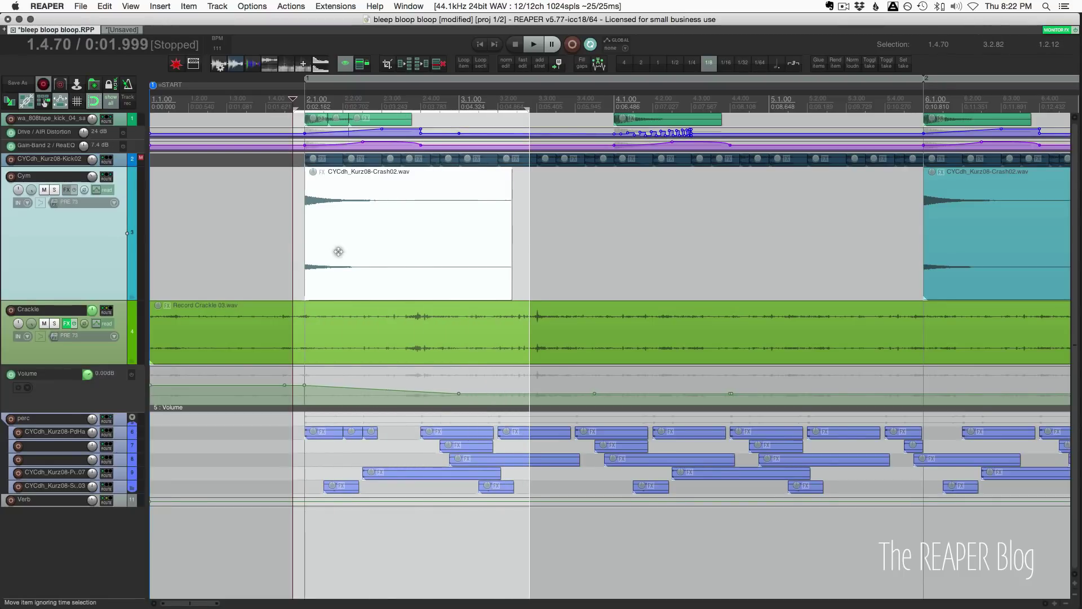
click(318, 241)
key(v)
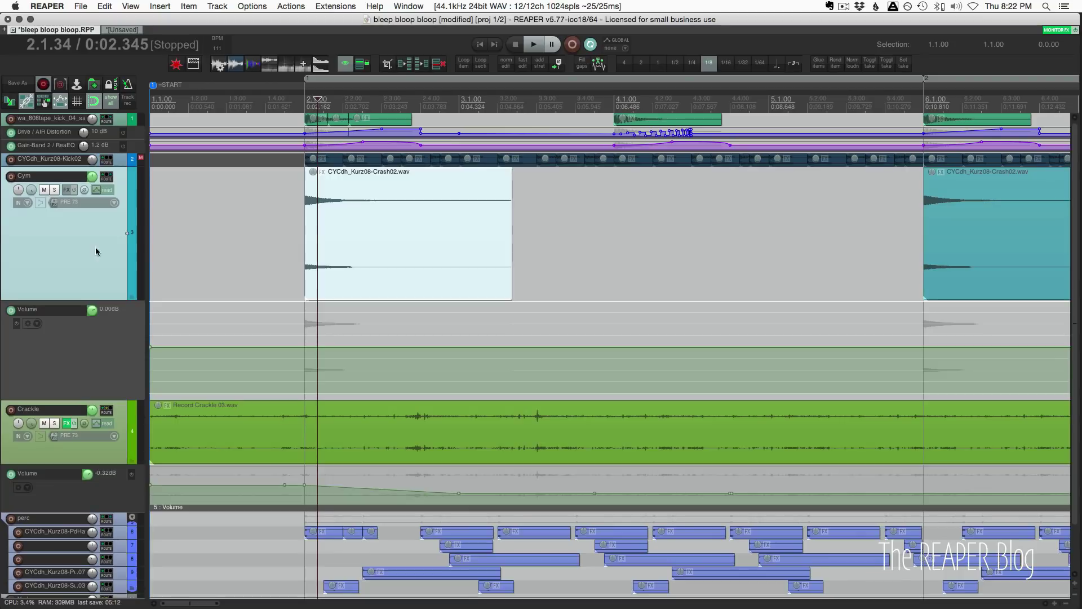
scroll(317, 394, down, 1)
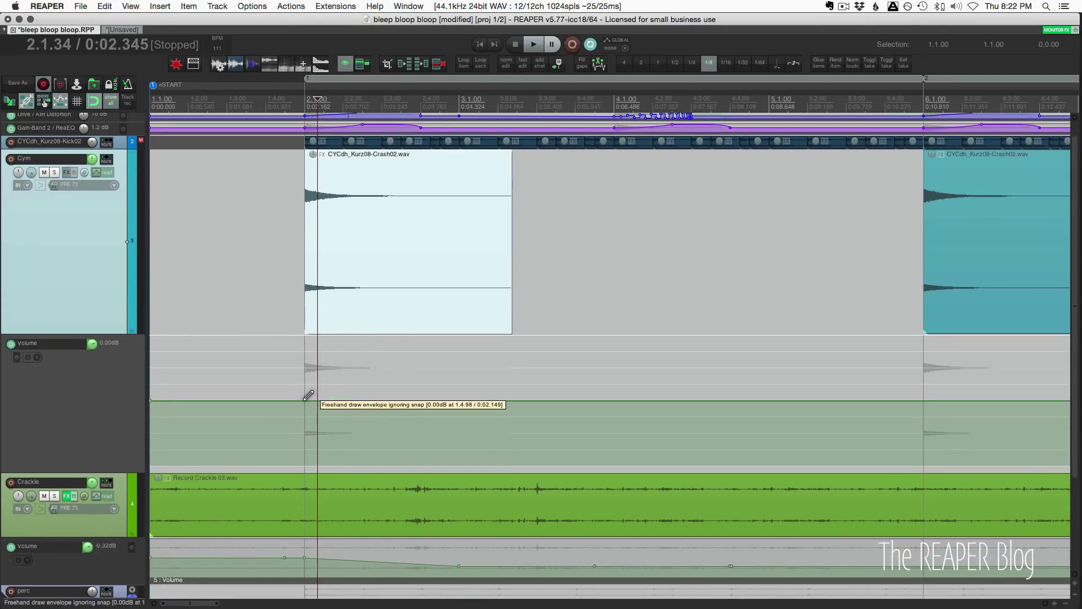
drag(315, 394, 528, 397)
click(282, 442)
scroll(93, 164, down, 1)
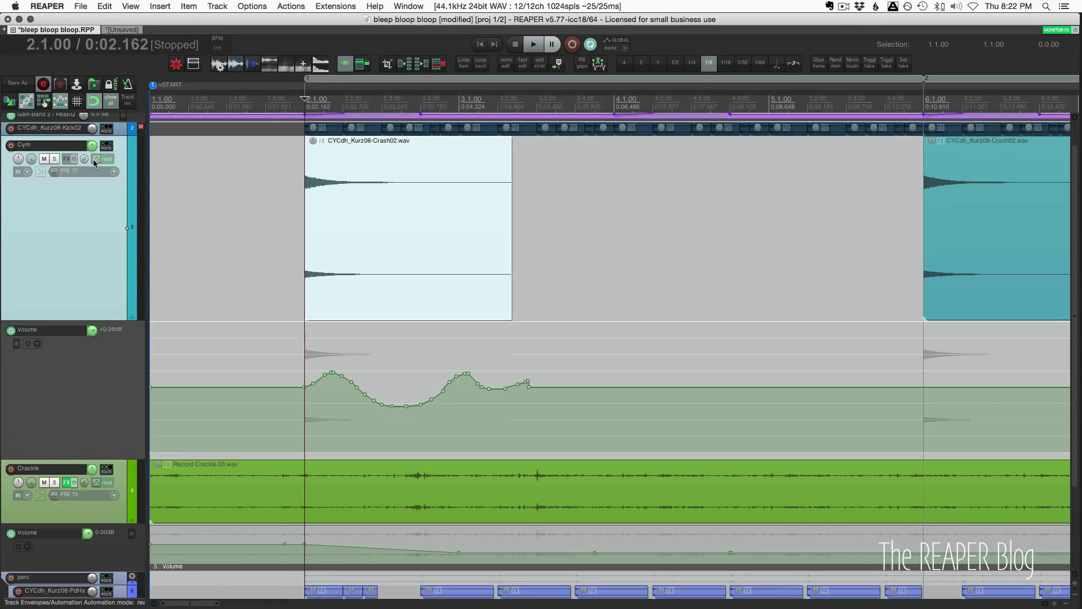
click(95, 160)
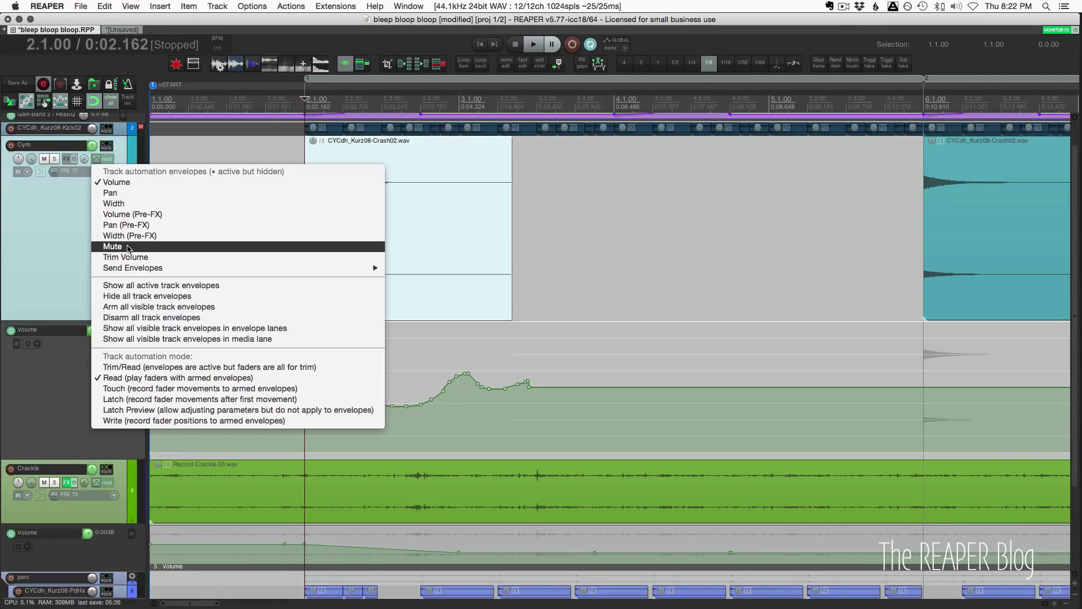
Step: Add a Mute lane to Cym and copy the drawn Volume automation item into it
click(127, 247)
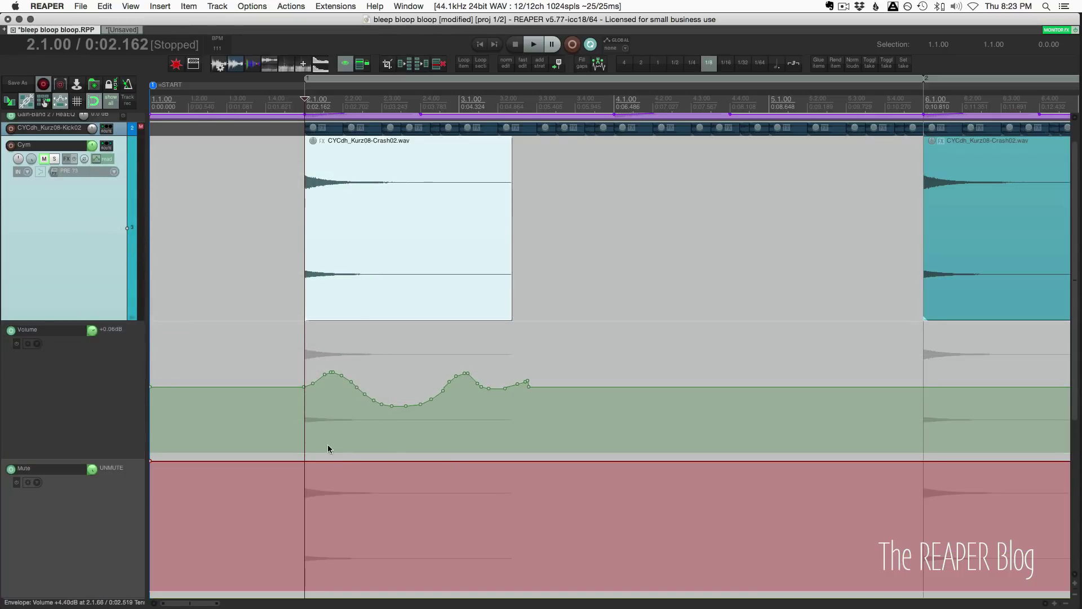
drag(295, 459, 563, 464)
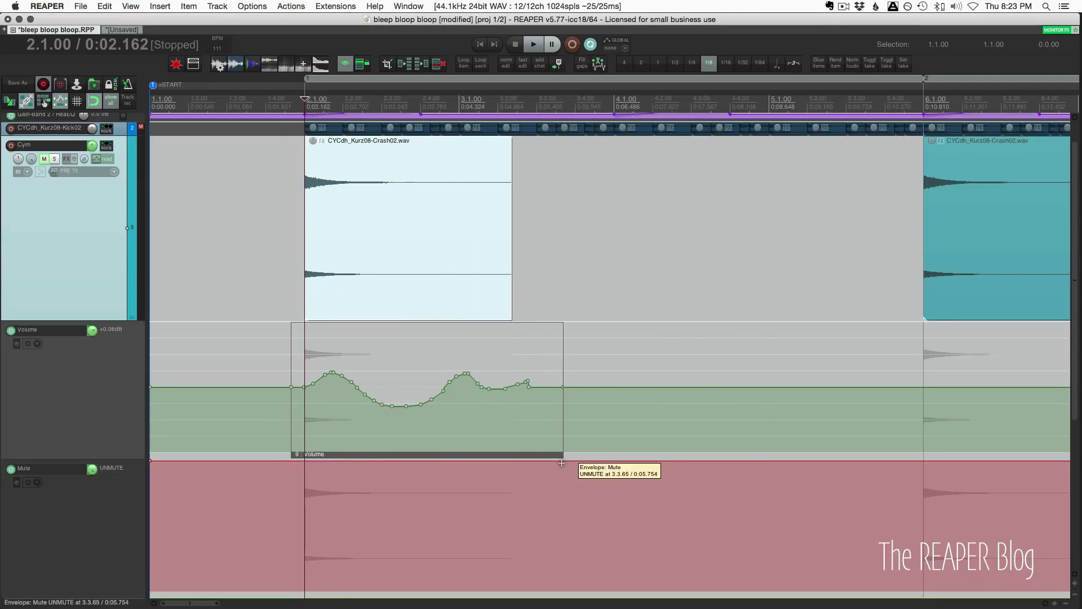
click(319, 455)
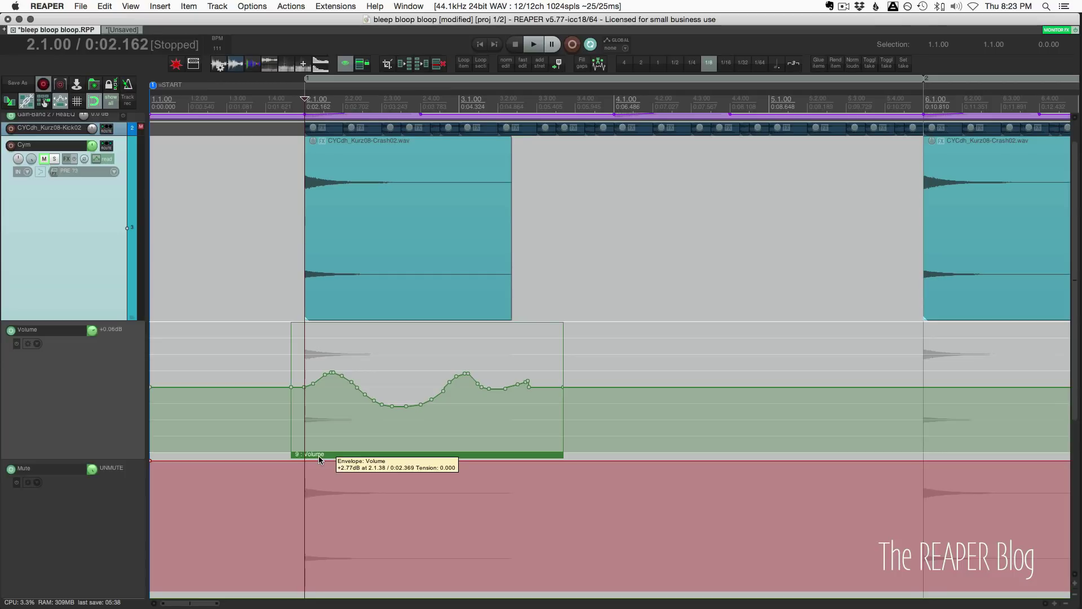
drag(319, 456, 318, 549)
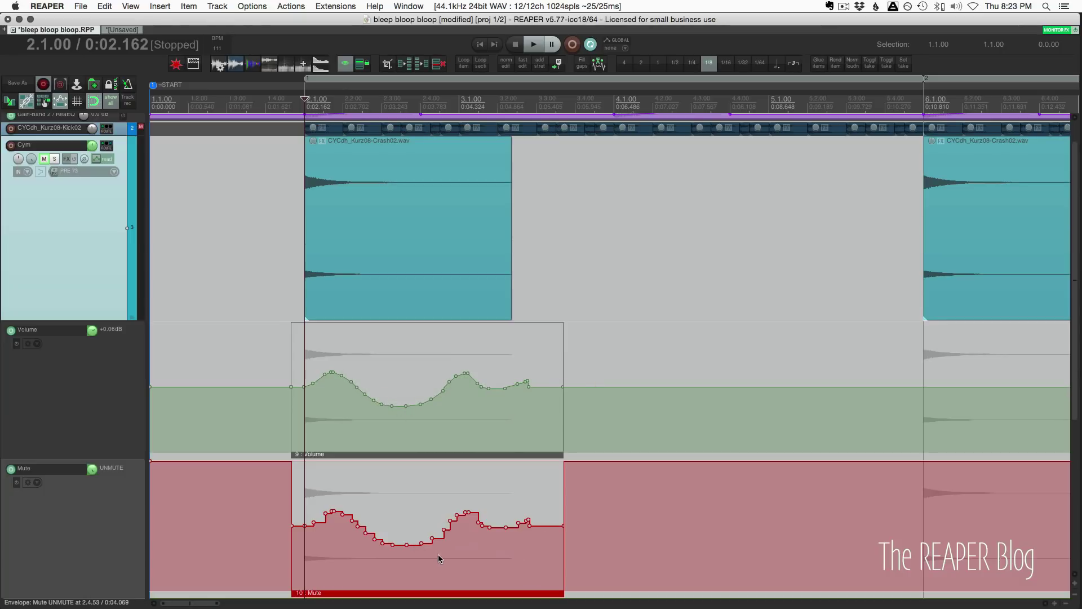
scroll(385, 581, down, 2)
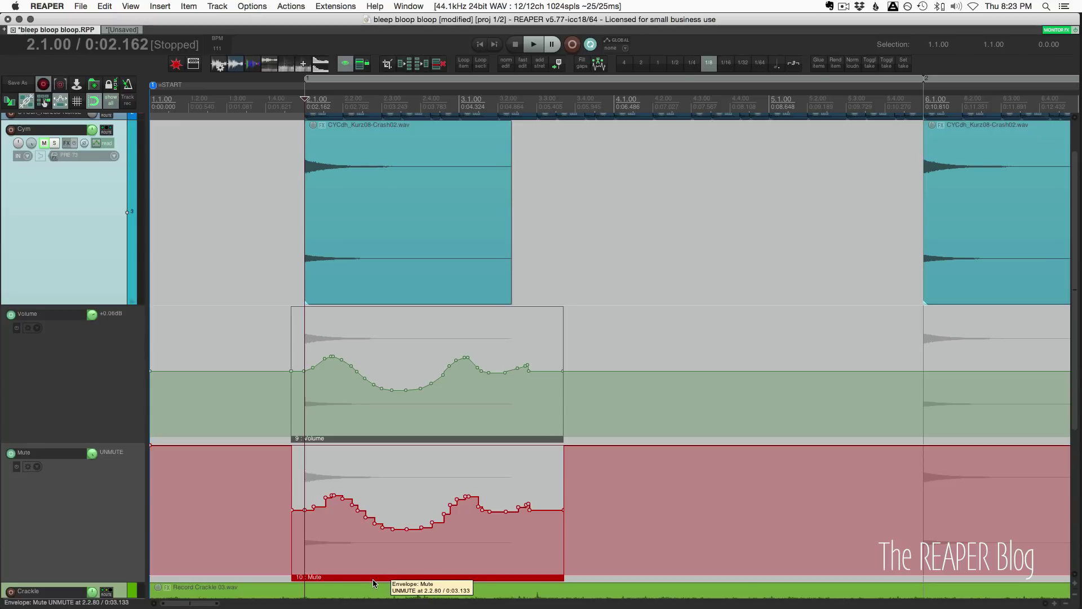
Step: Add a point near 2.3.41 to create a short muted dip
click(397, 555)
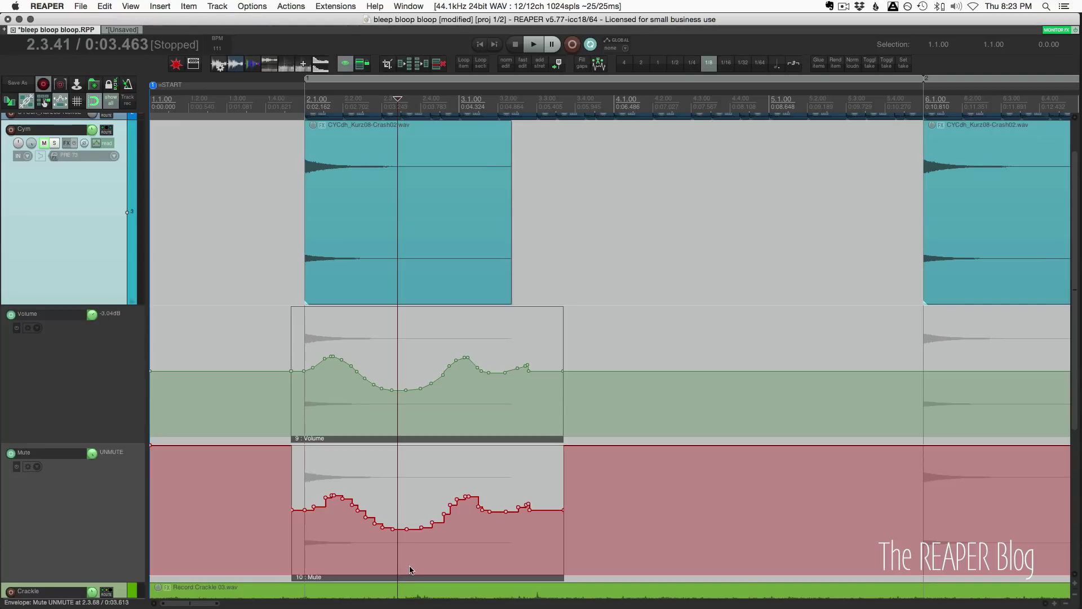
shift+click(407, 529)
mouse_move(407, 529)
mouse_down()
mouse_move(380, 448)
mouse_move(380, 573)
mouse_move(391, 574)
mouse_up()
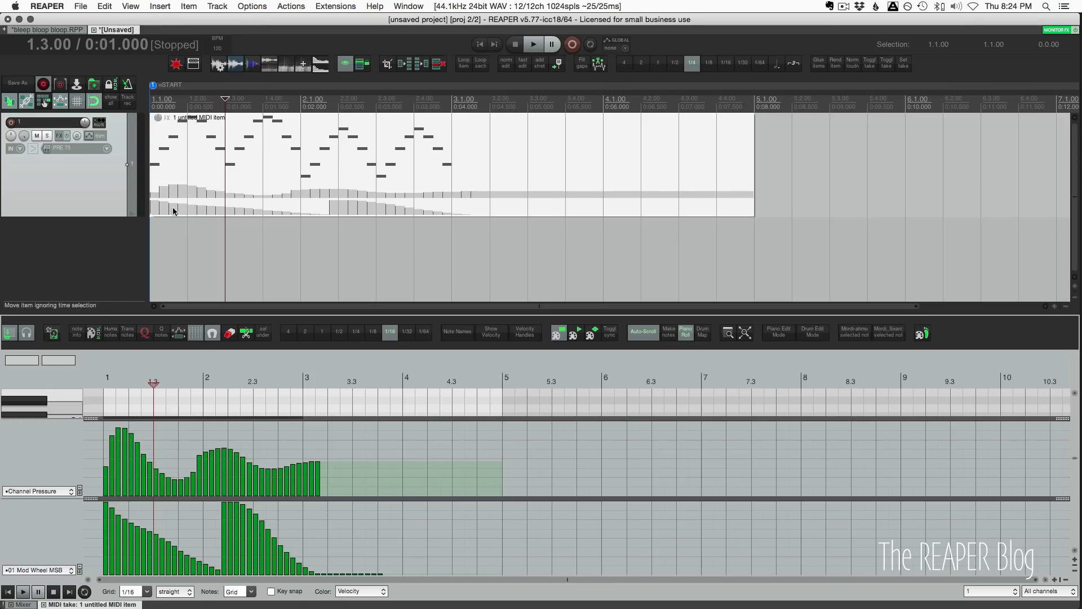
Step: Select the MIDI item in the unsaved project's arrangement
click(102, 240)
scroll(102, 242, up, 1)
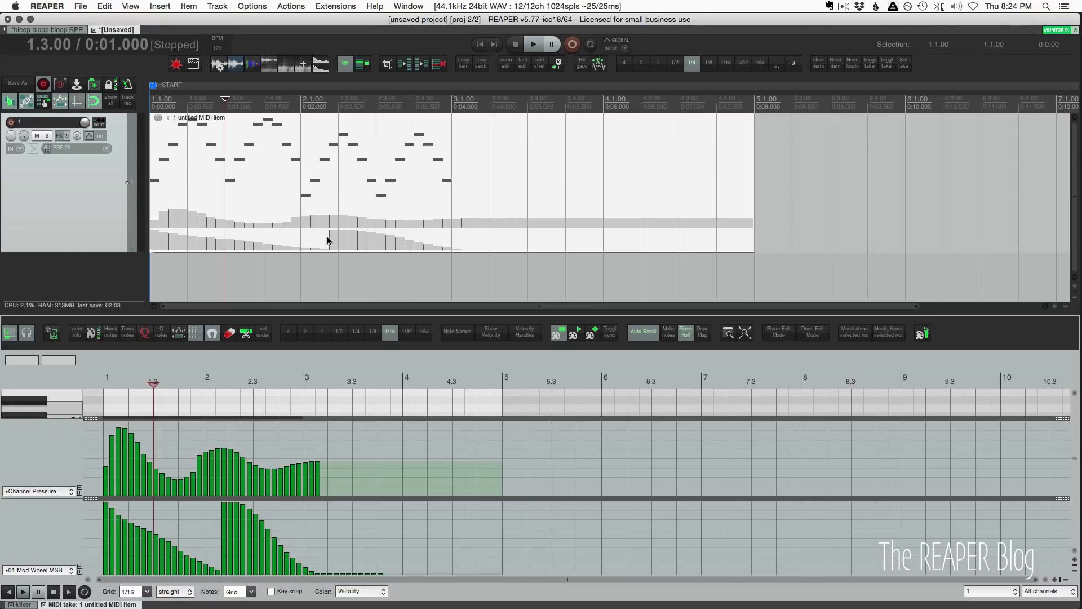
Step: Apply 'One lane combining all CC data' for arrange-view MIDI CC lanes in Peaks/Waveforms preferences
key(super+comma)
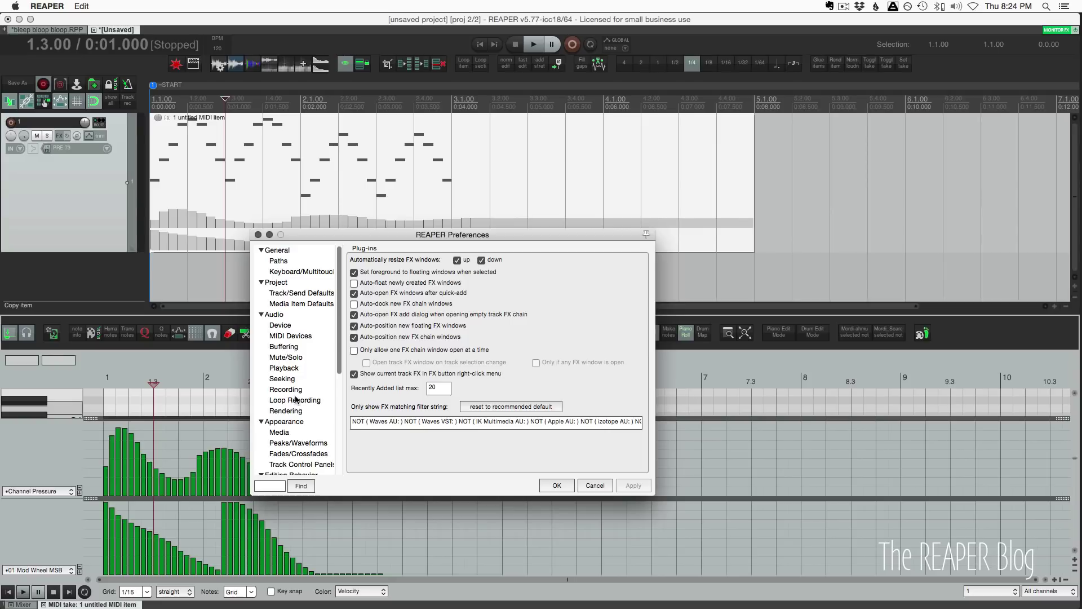
scroll(295, 399, down, 5)
click(302, 327)
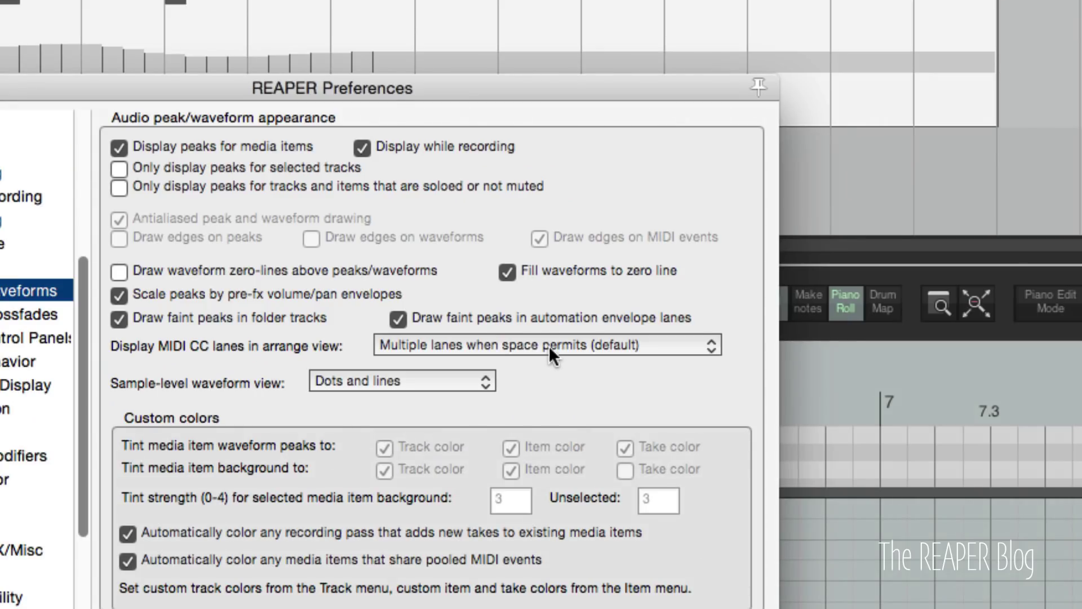
click(550, 351)
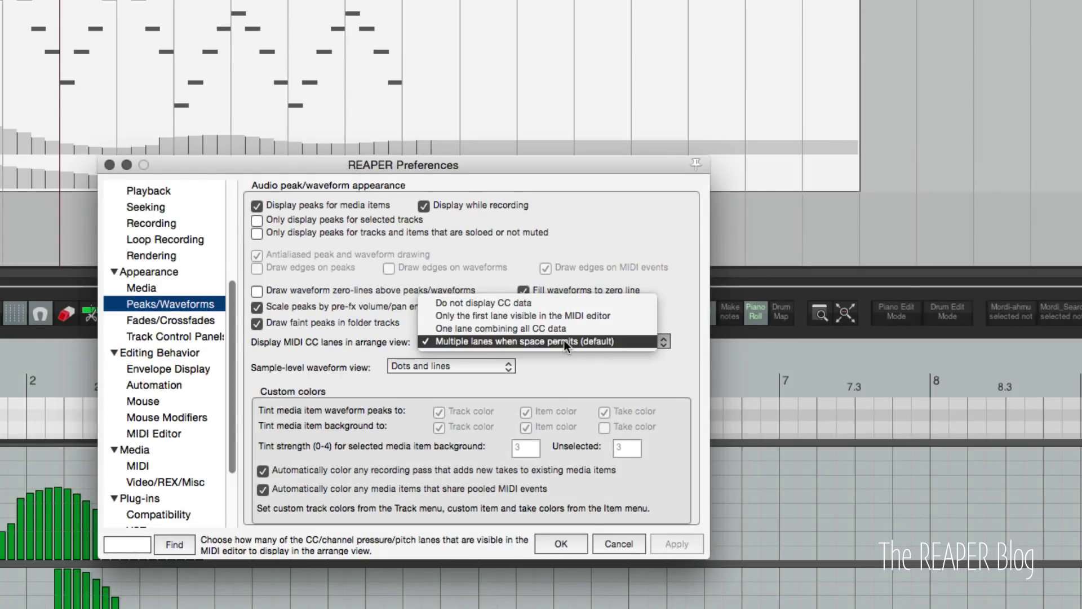
click(546, 328)
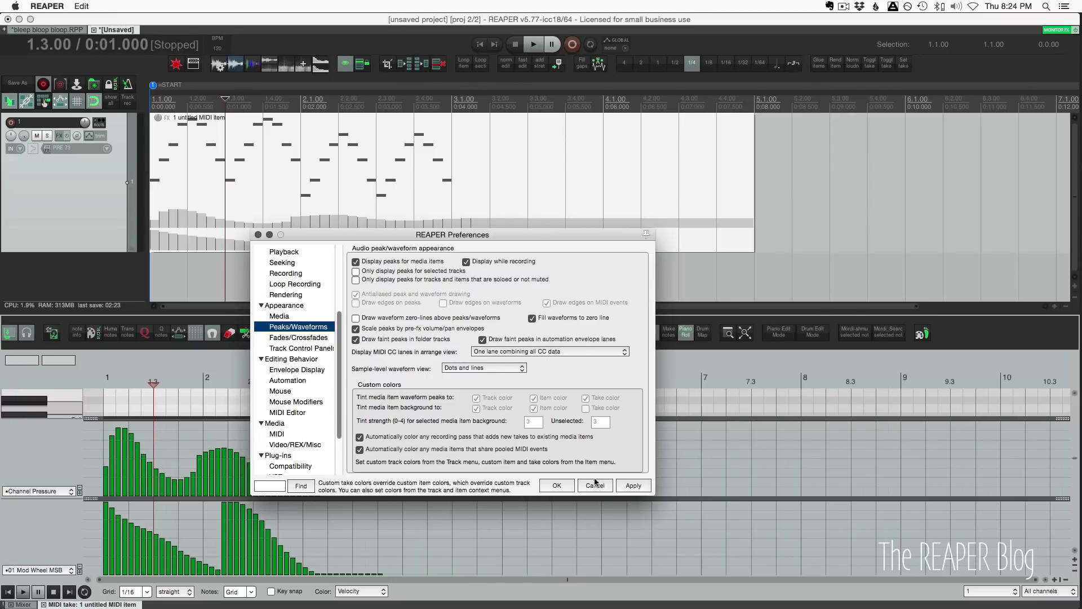
click(634, 486)
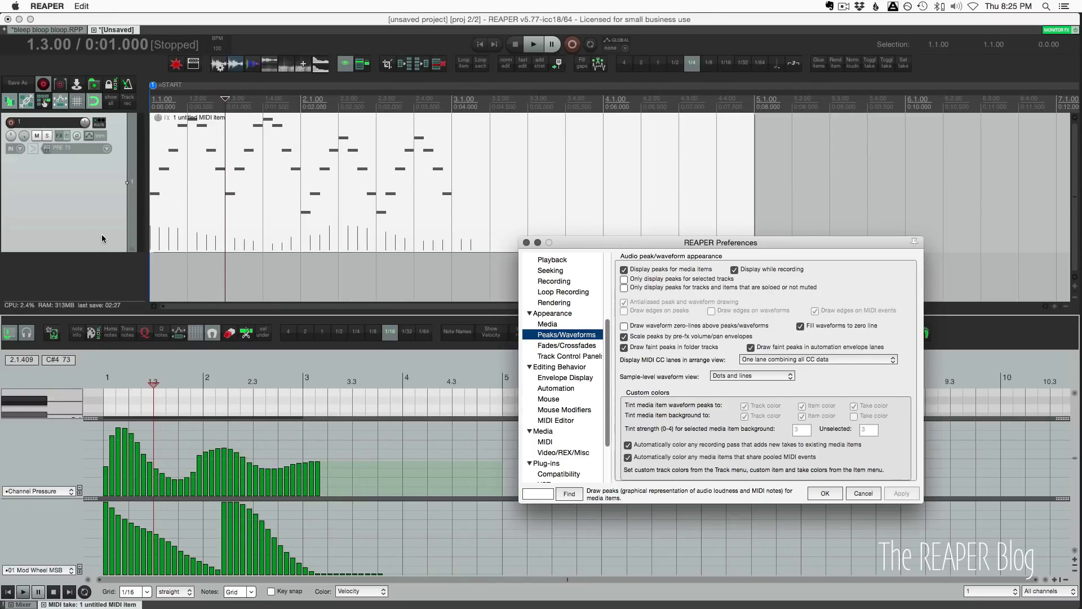
Step: Make the MIDI track taller and apply 'Only the first lane visible' for CC lanes
click(102, 235)
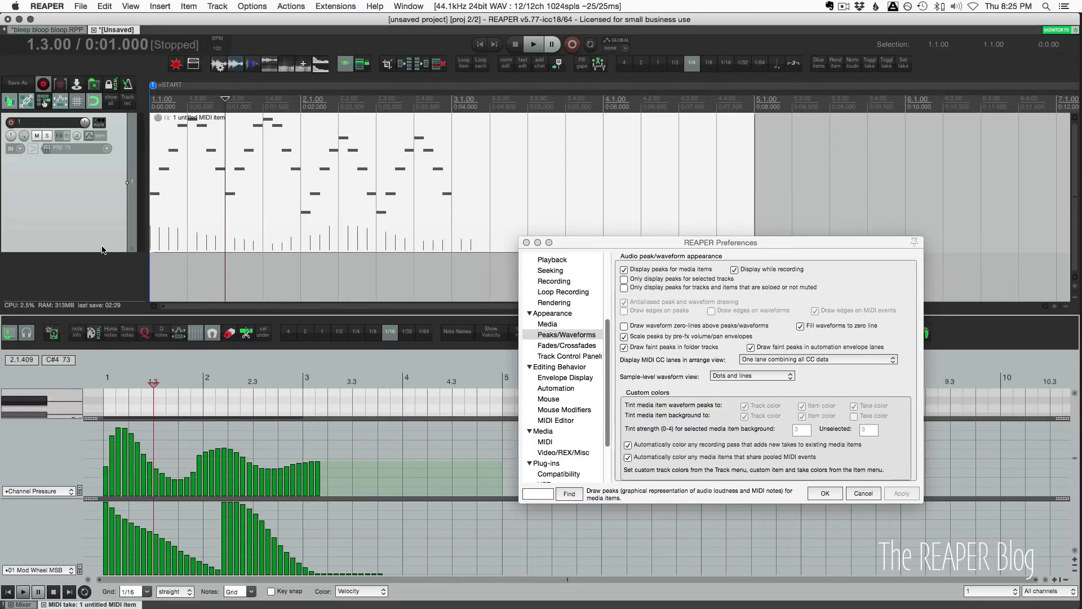
drag(100, 262, 101, 291)
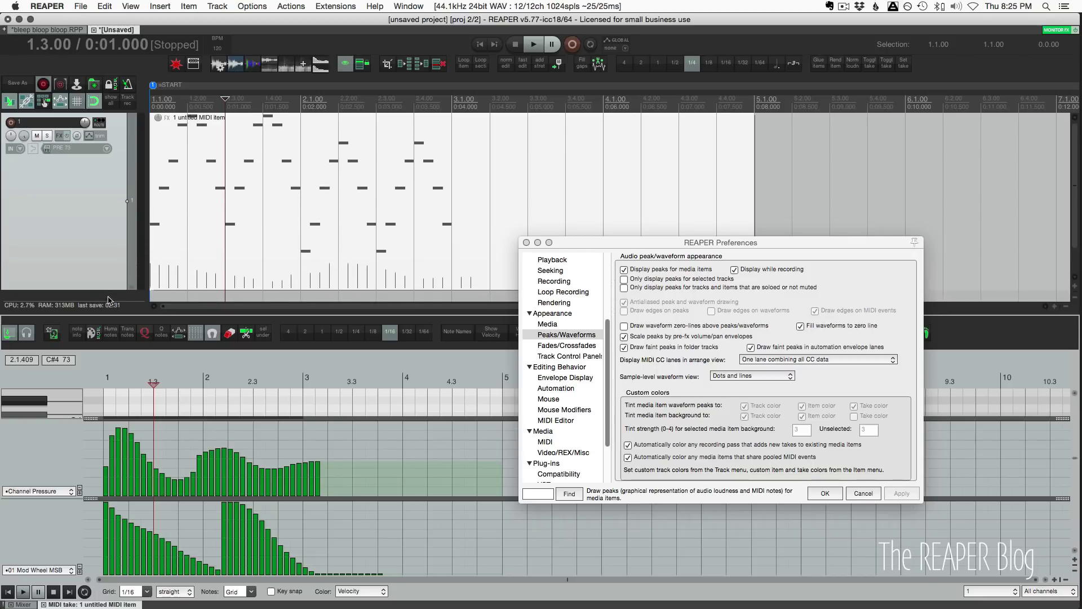
click(788, 359)
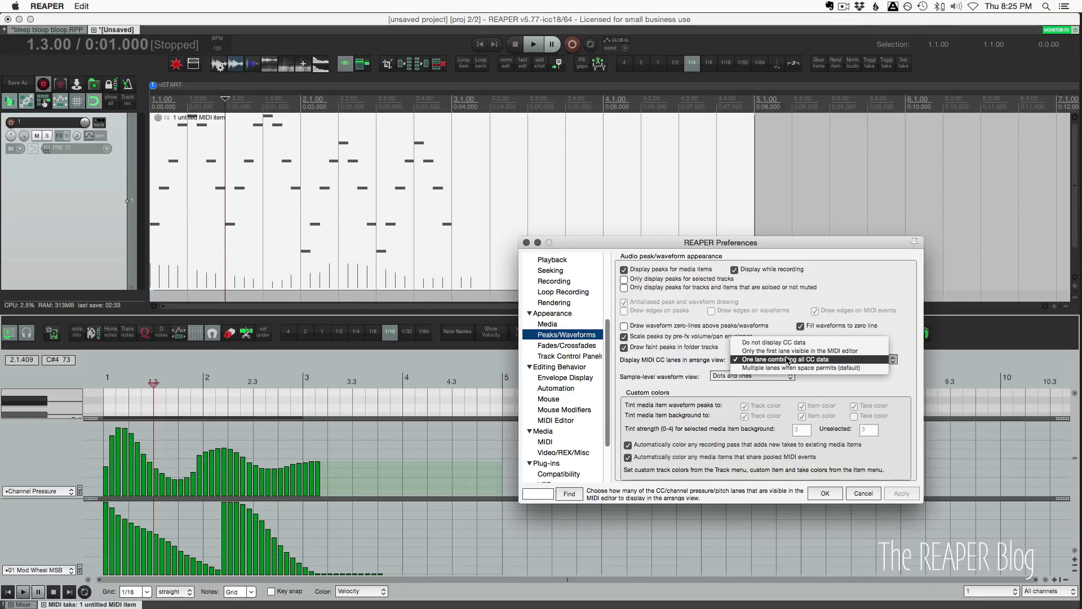
click(787, 353)
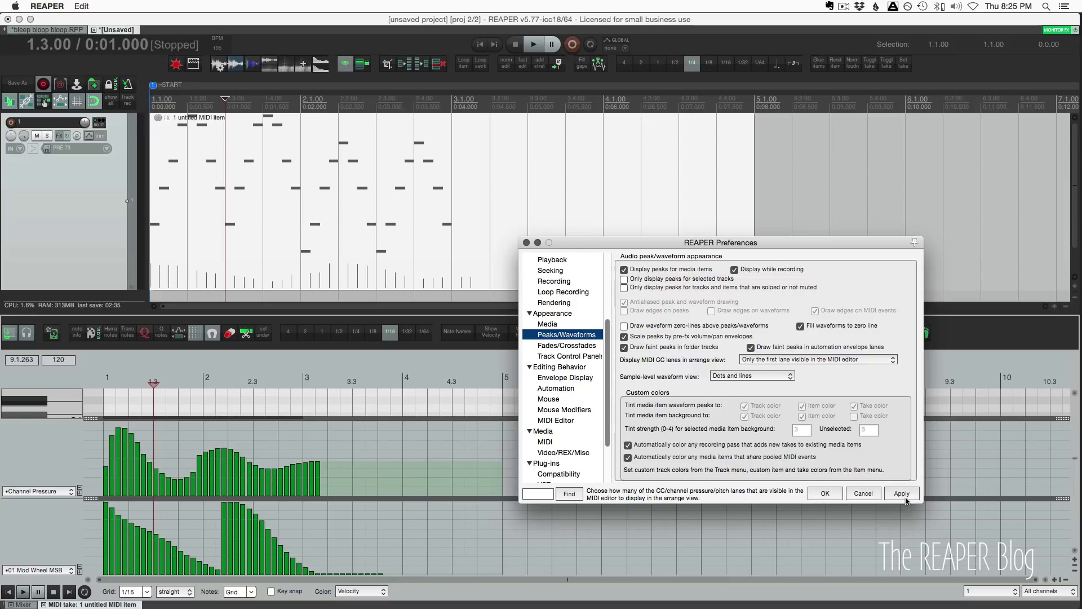
click(901, 493)
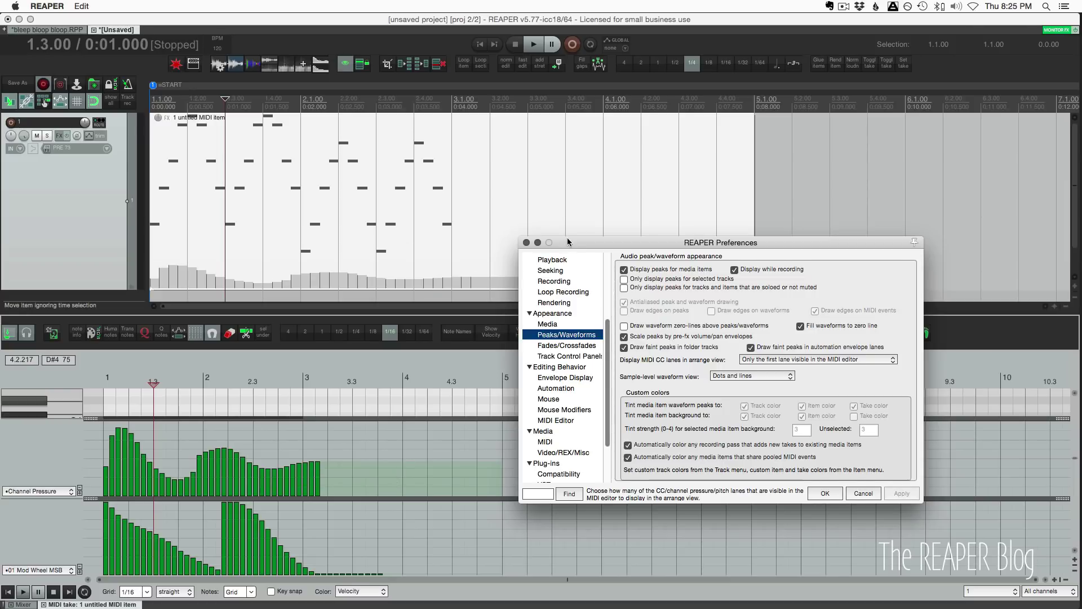
Step: Switch the arrange-view CC lane display to 'Do not display CC data' and apply
drag(568, 242, 677, 278)
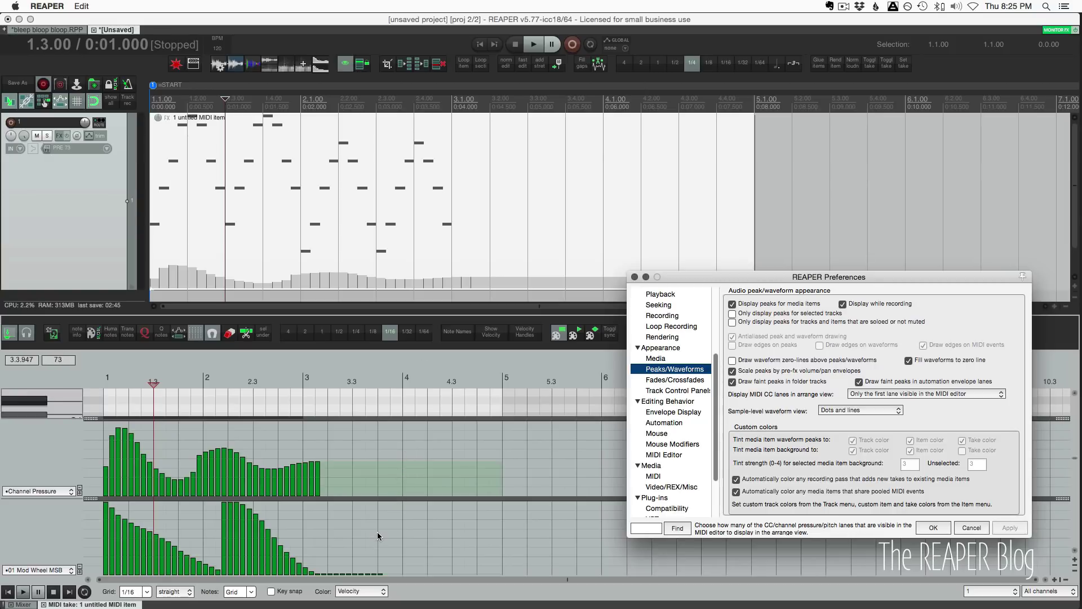
click(679, 273)
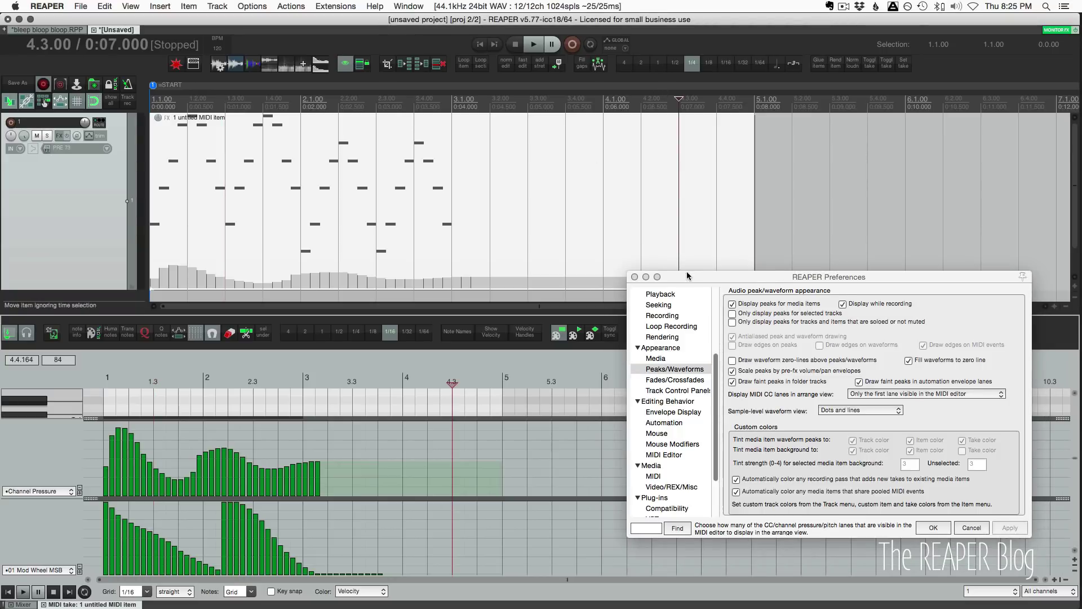
drag(686, 276, 681, 317)
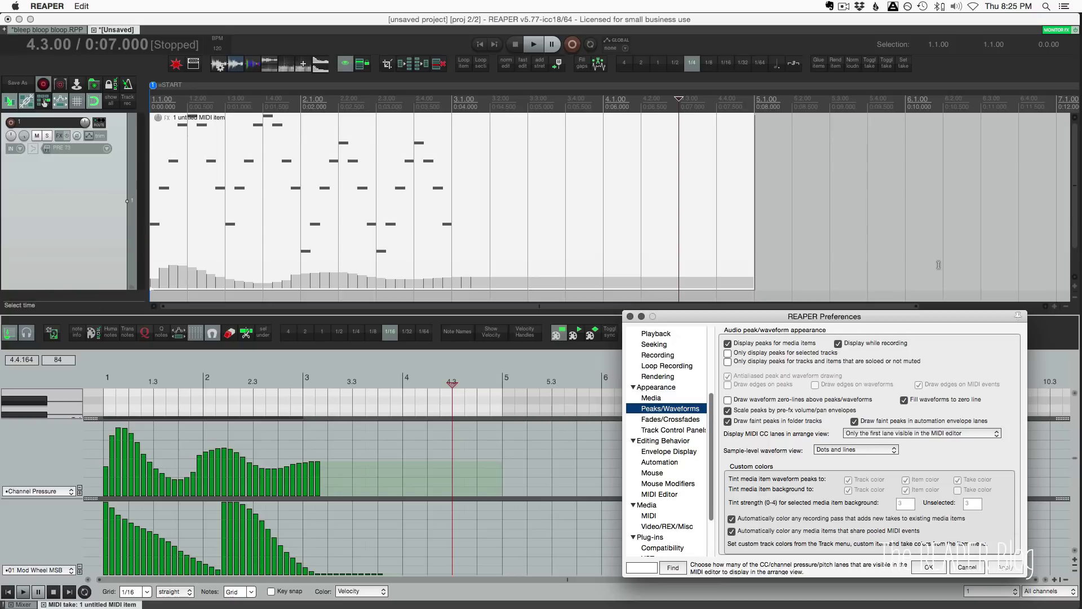
drag(699, 319, 612, 166)
click(791, 281)
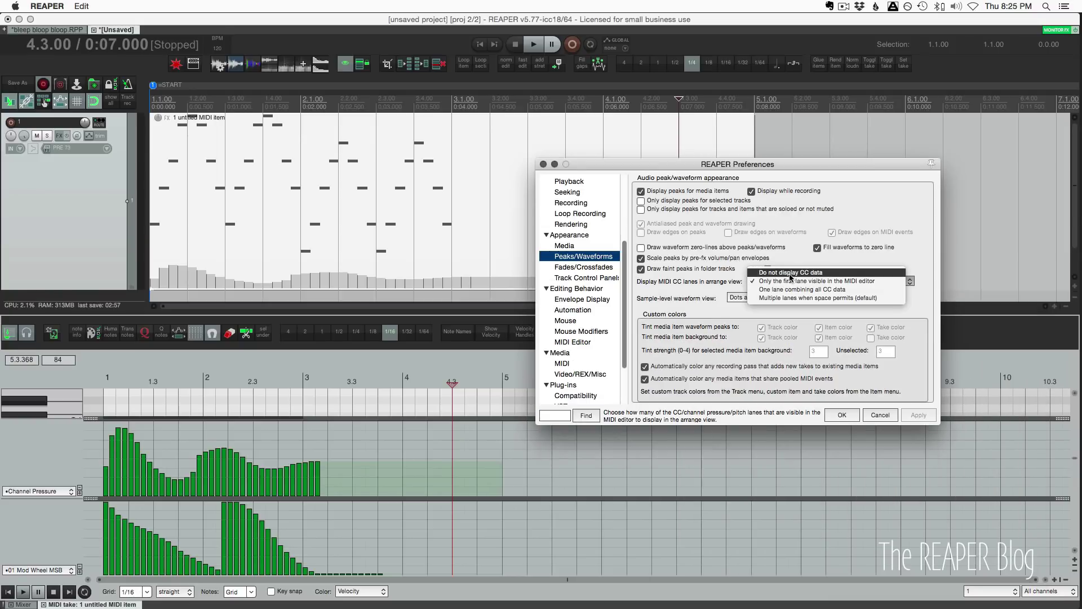
click(790, 274)
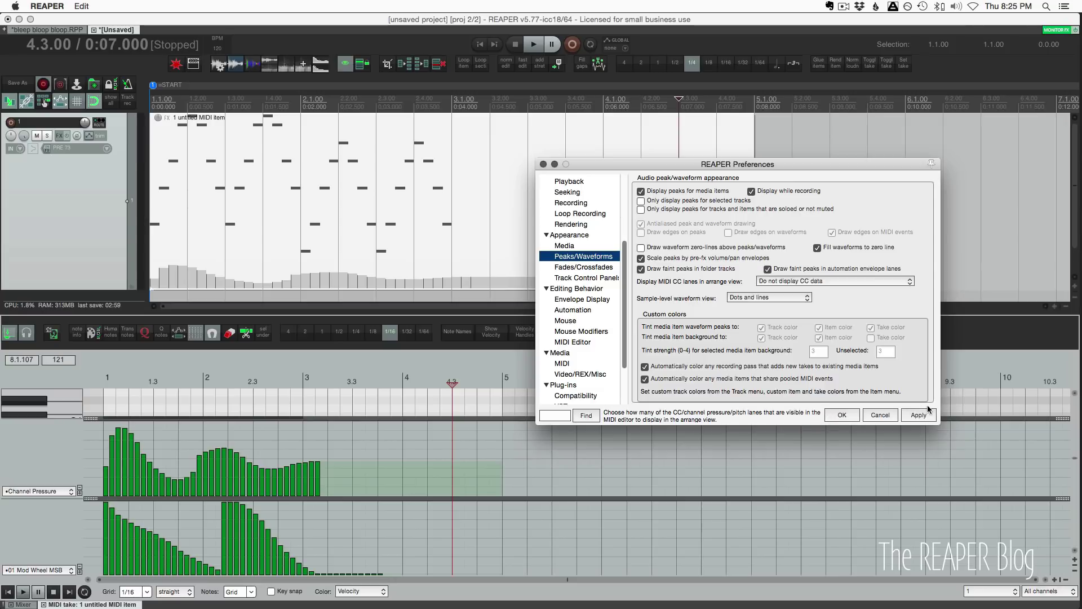
click(927, 412)
drag(648, 165, 708, 240)
click(292, 196)
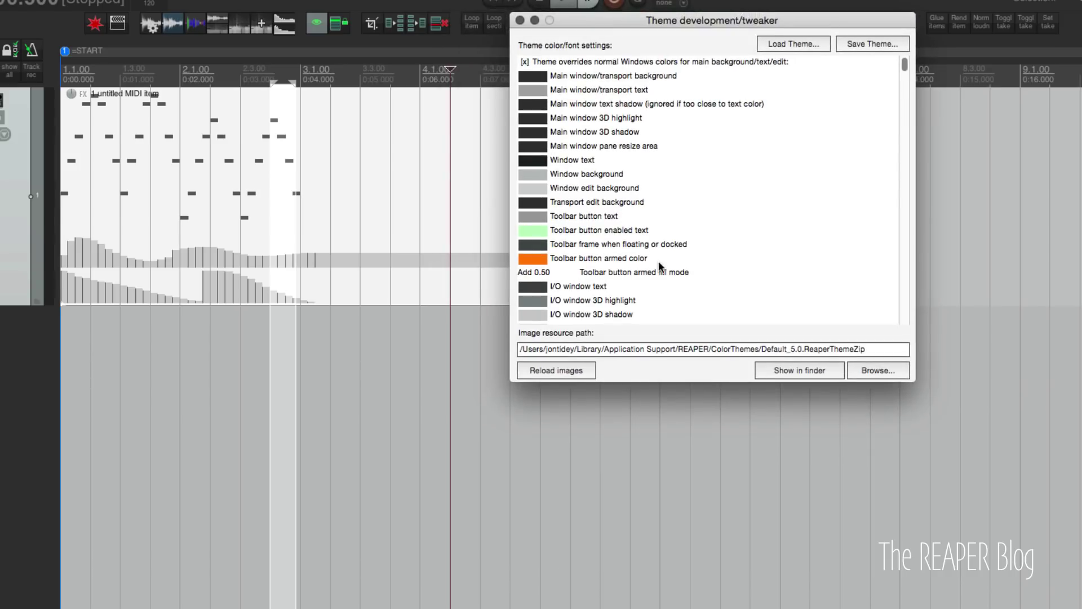
scroll(708, 240, down, 1)
scroll(723, 265, up, 1)
scroll(723, 263, down, 5)
scroll(722, 262, down, 4)
scroll(723, 262, down, 3)
scroll(723, 262, down, 1)
scroll(723, 265, down, 4)
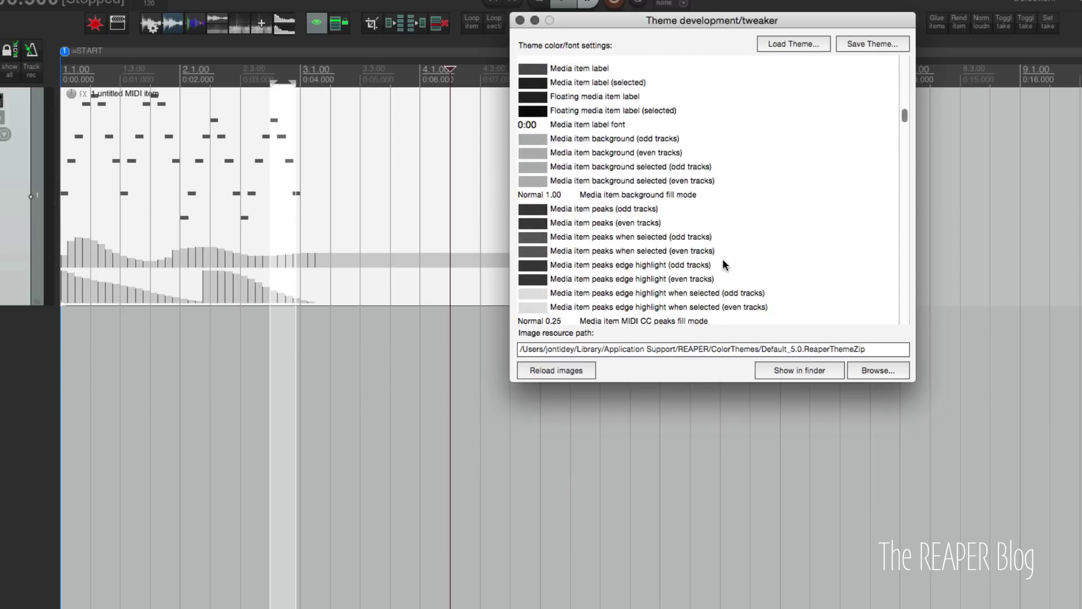
scroll(722, 259, down, 3)
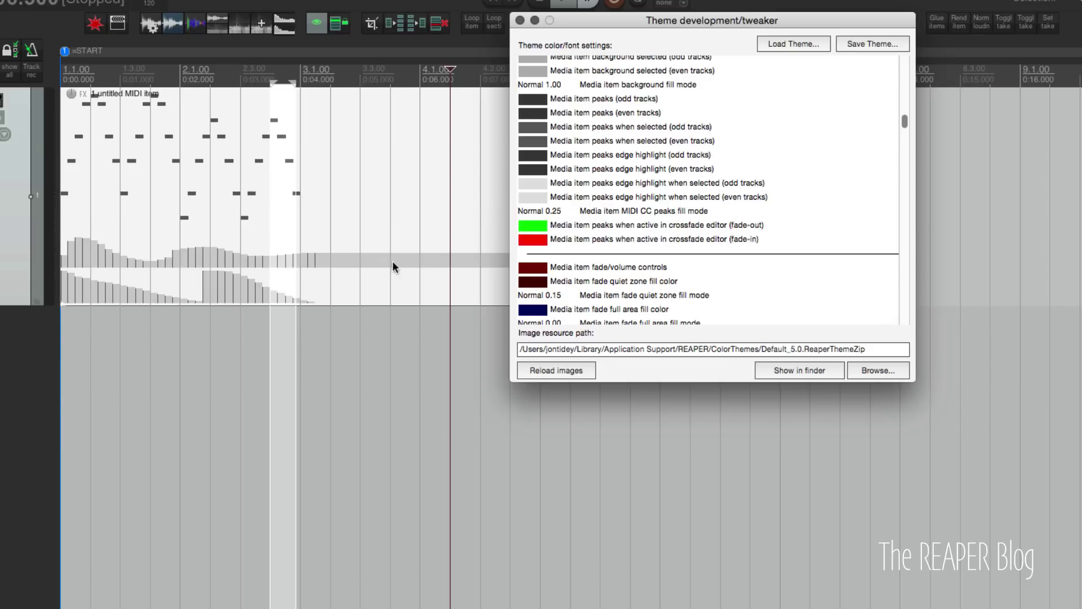
Step: Set the MIDI CC peaks fill alpha to 1 and confirm
double_click(533, 212)
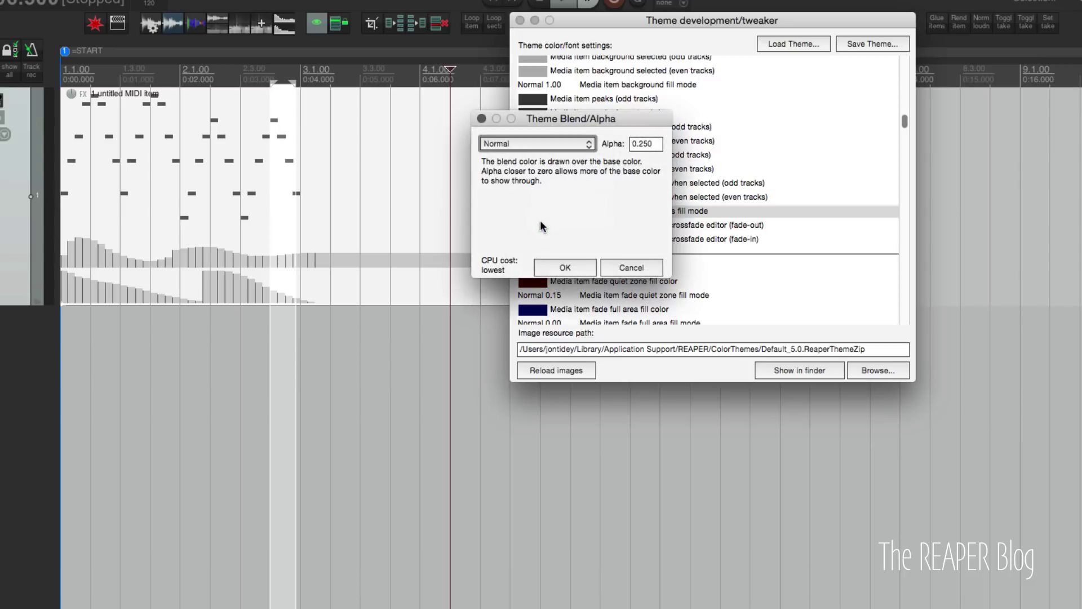
double_click(539, 219)
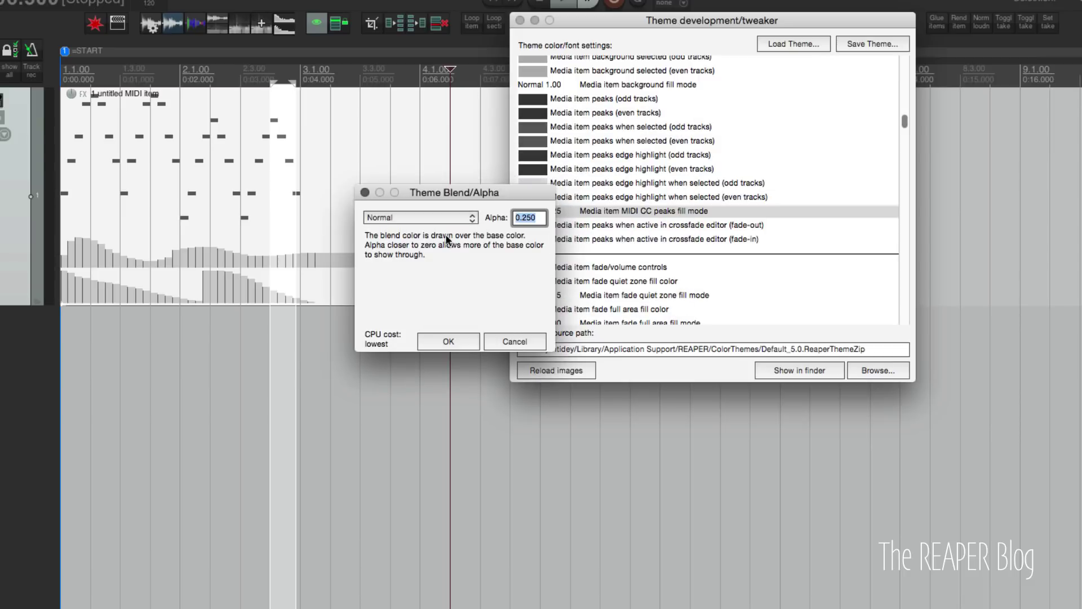
text(1)
click(460, 342)
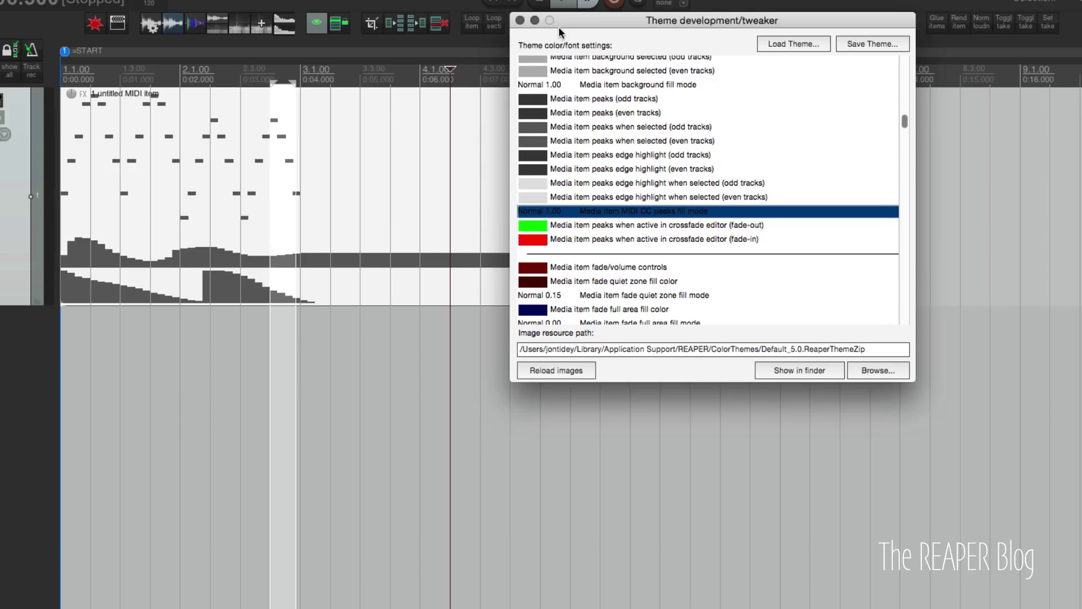
Step: Lower the MIDI CC peaks fill alpha to 0.10 and confirm
drag(561, 28, 708, 30)
click(603, 144)
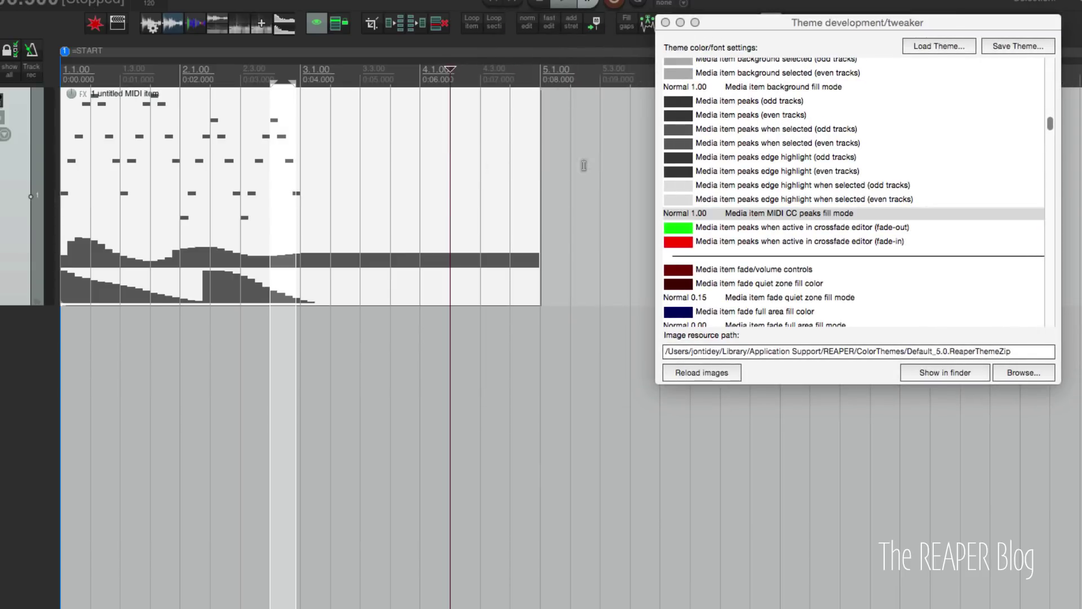
click(494, 156)
double_click(683, 217)
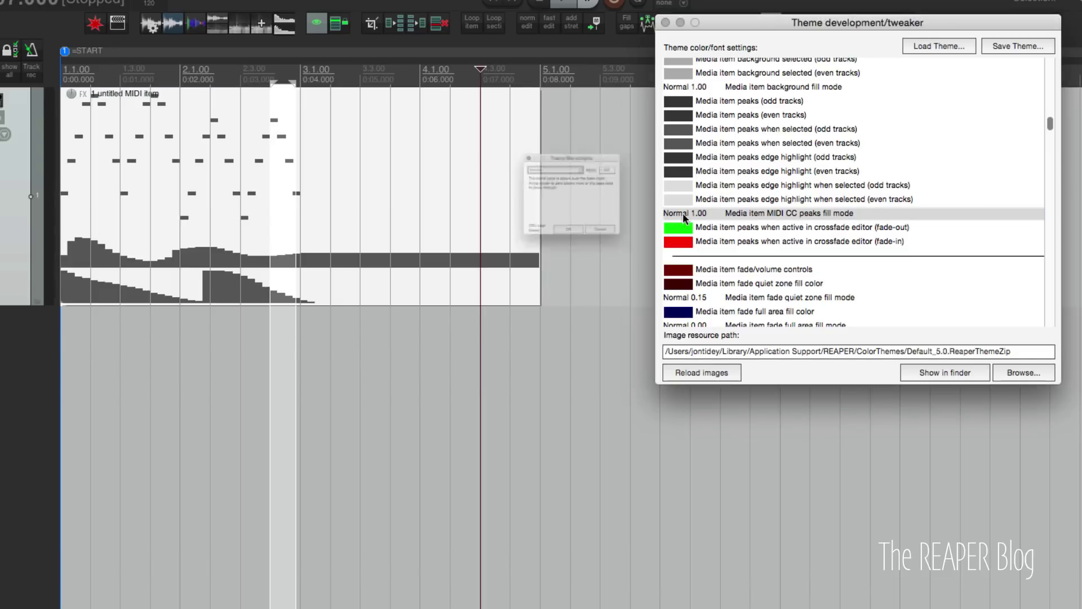
double_click(651, 146)
text(0)
click(564, 270)
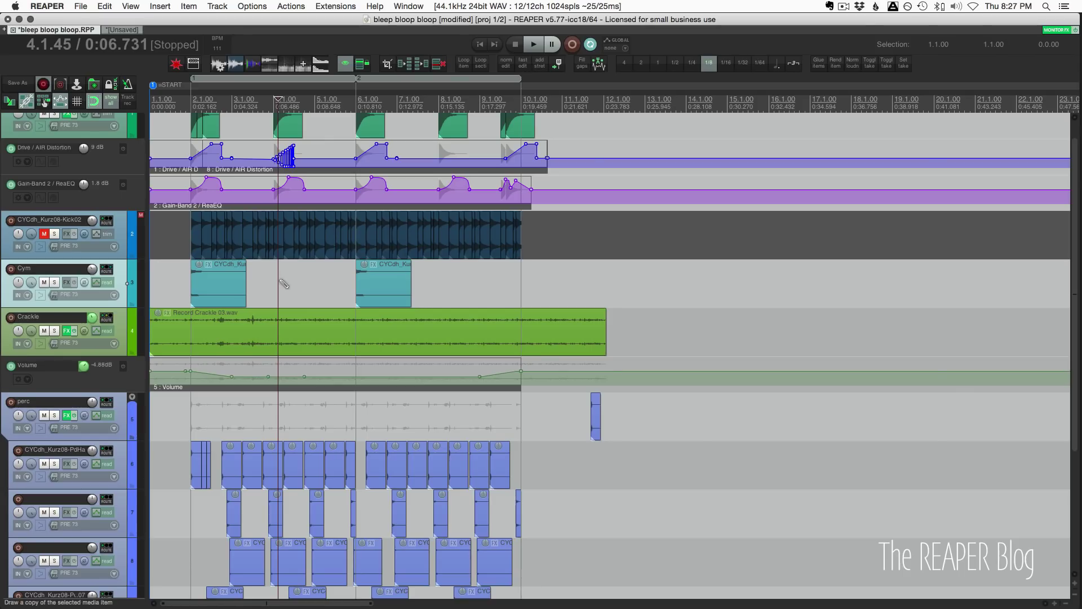
Step: Show the Plug-ins > VST page in Preferences
key(super+comma)
scroll(519, 389, down, 3)
scroll(541, 387, down, 2)
click(552, 384)
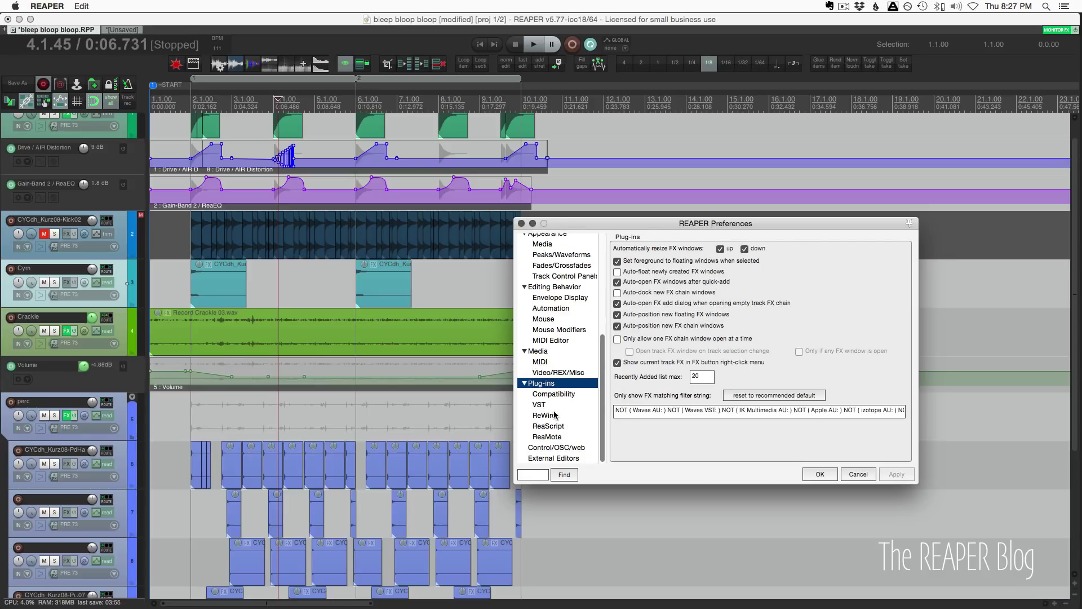
click(550, 405)
drag(717, 228, 564, 169)
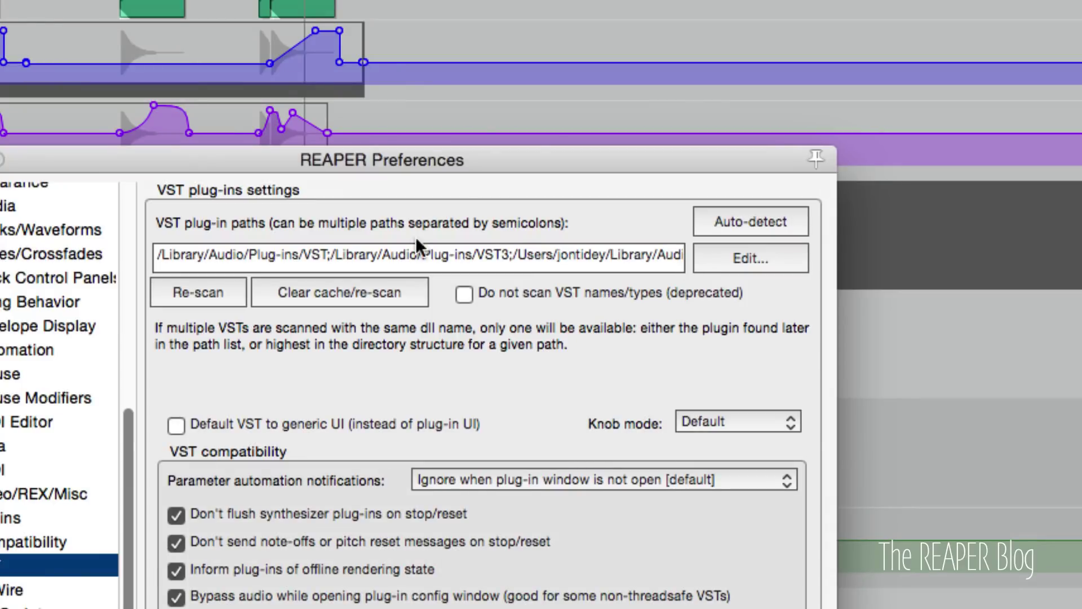
Step: Remove /Library/Audio/Plug-ins/VST3 from the VST plug-in search paths
click(421, 254)
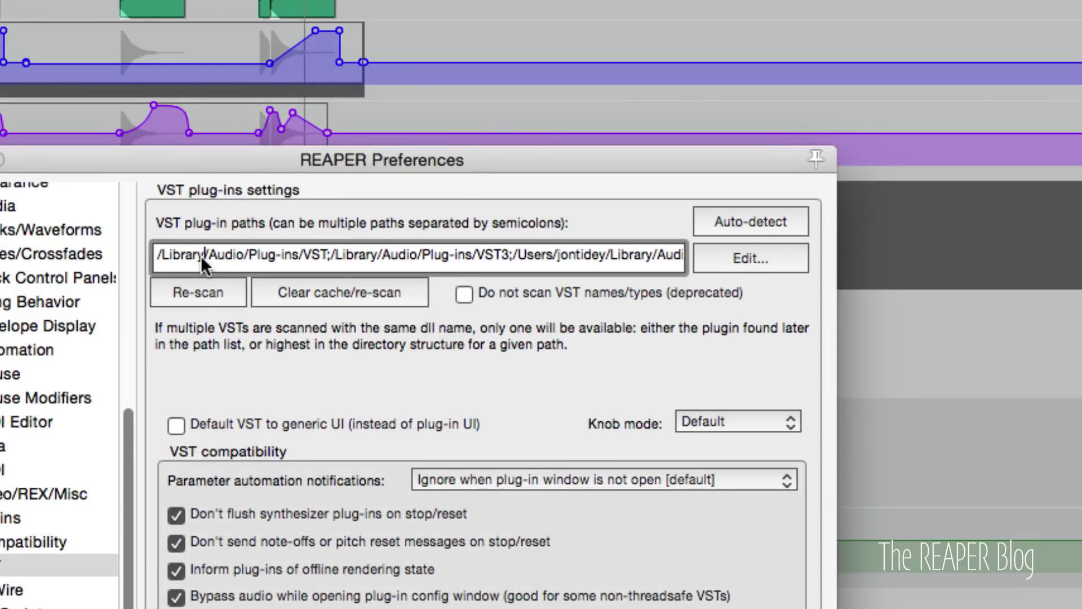
drag(205, 254, 526, 254)
click(571, 267)
click(749, 259)
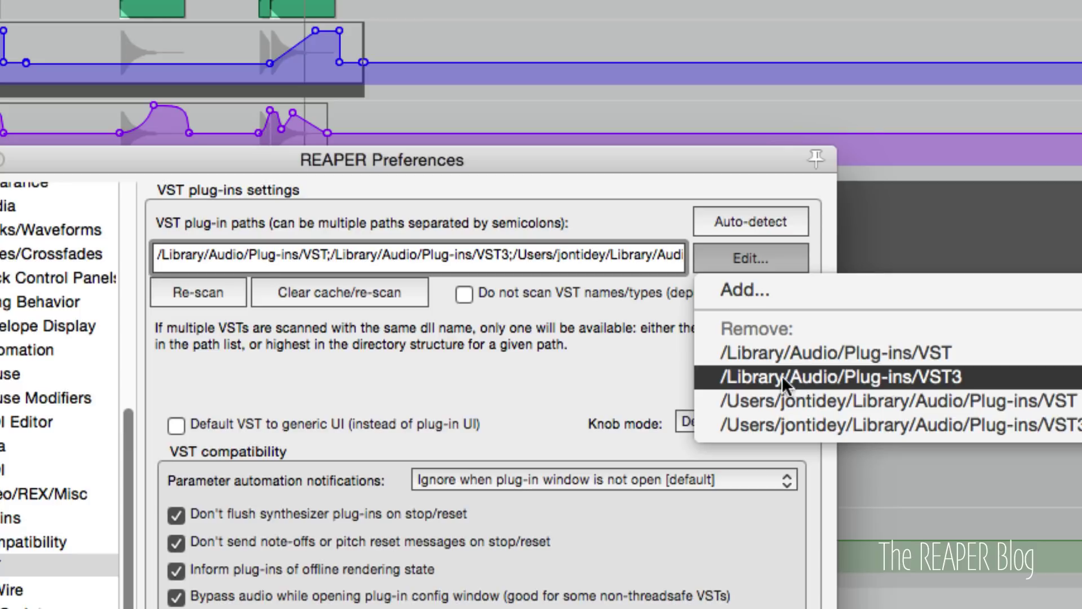
click(783, 375)
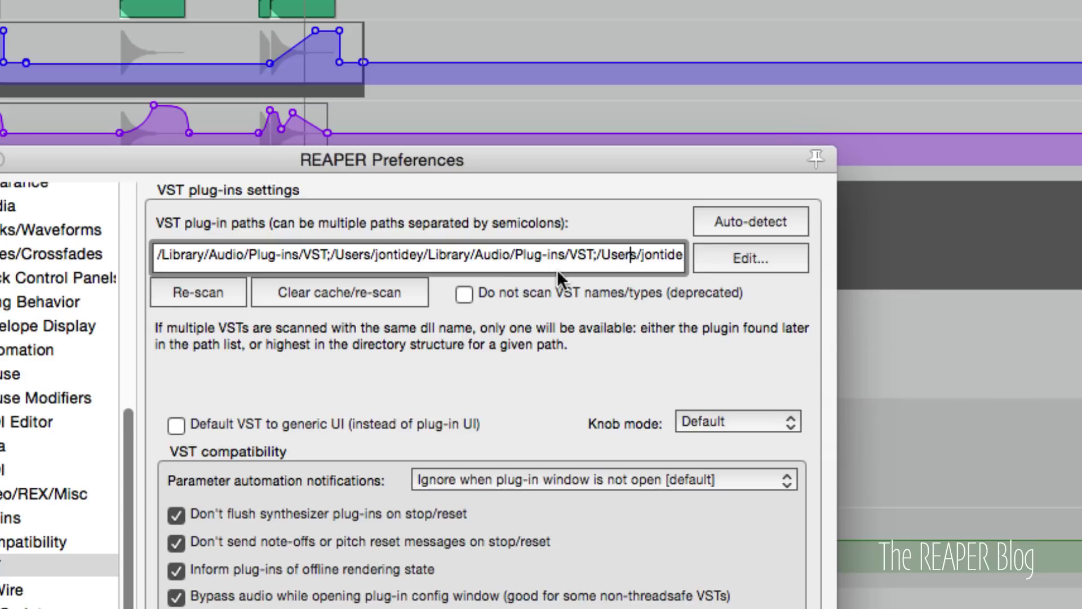
click(626, 256)
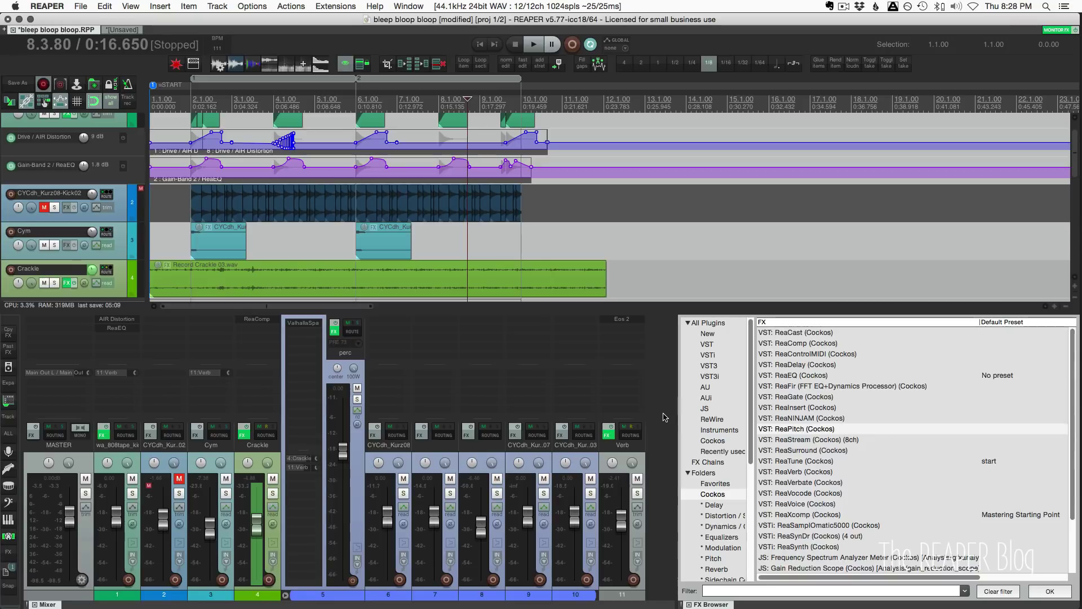
Step: Assign ReaPitch a keyboard shortcut, overriding the key's existing mapping
click(795, 433)
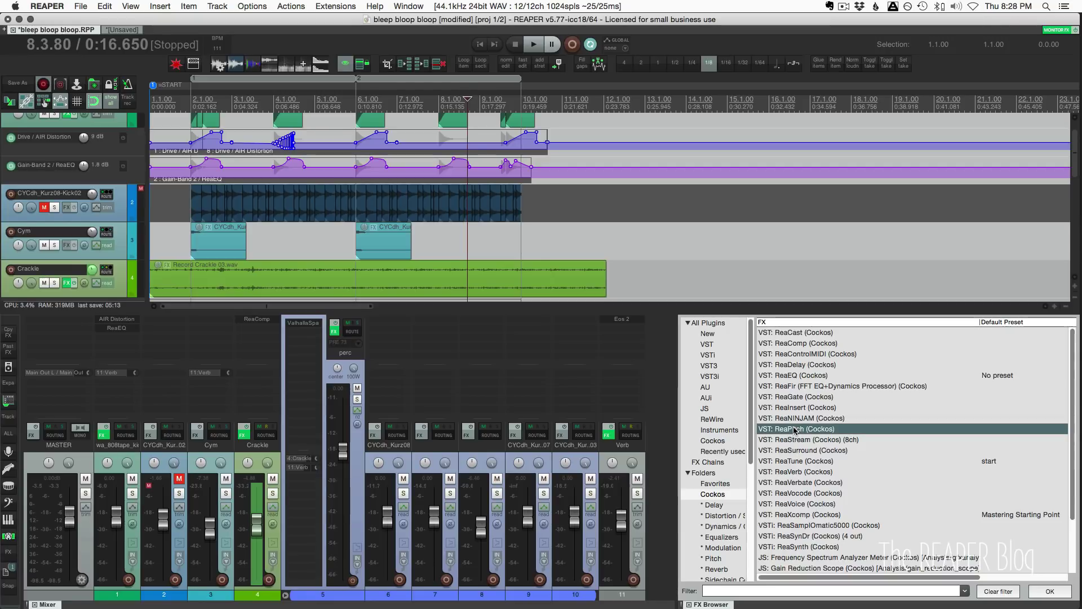
right_click(795, 433)
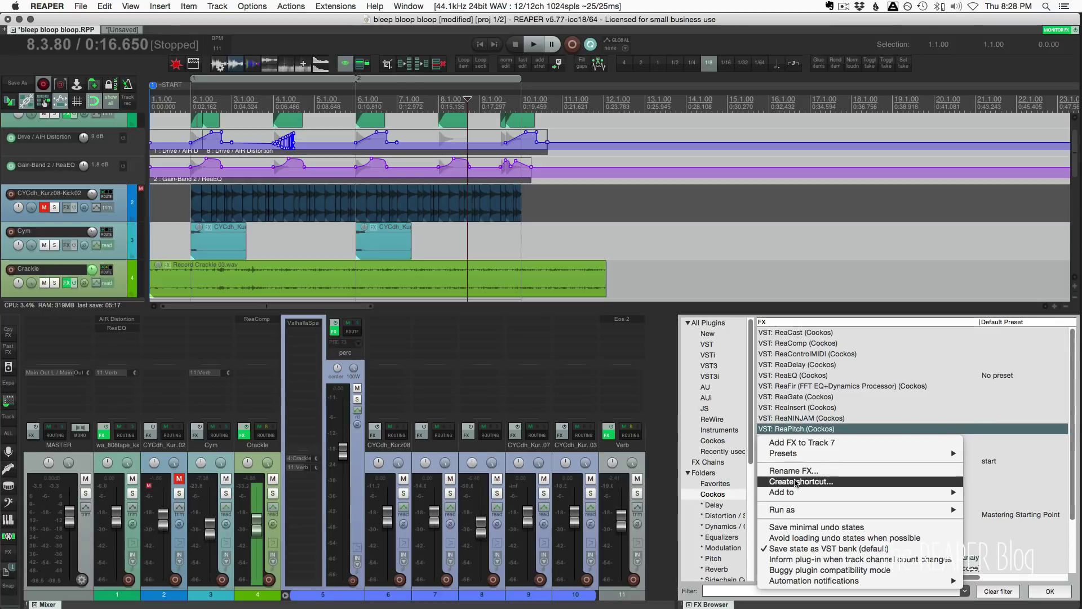
click(796, 482)
text(Cmd+I)
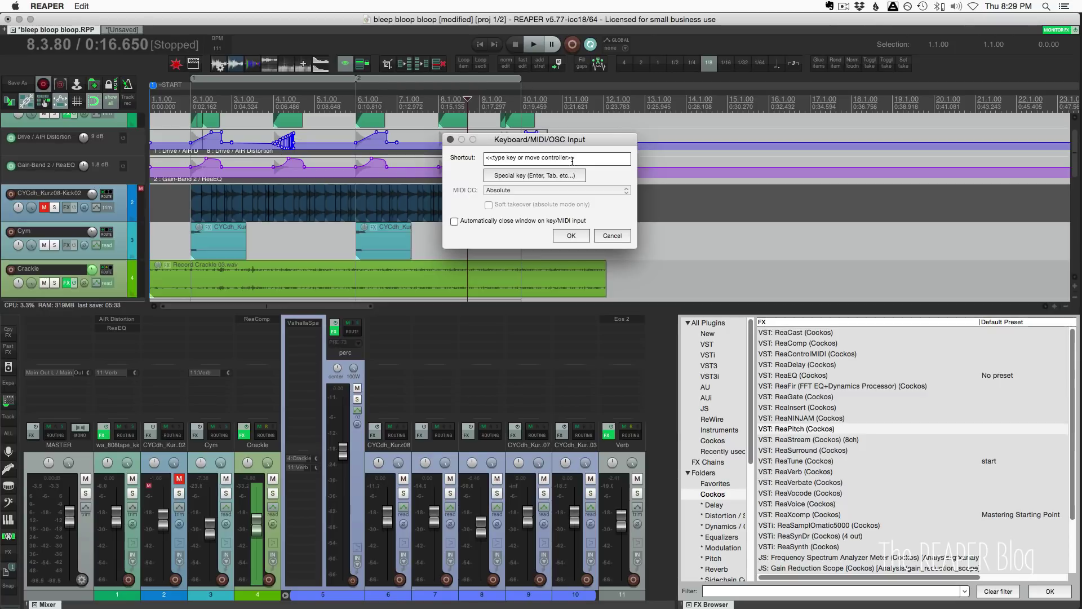
click(570, 235)
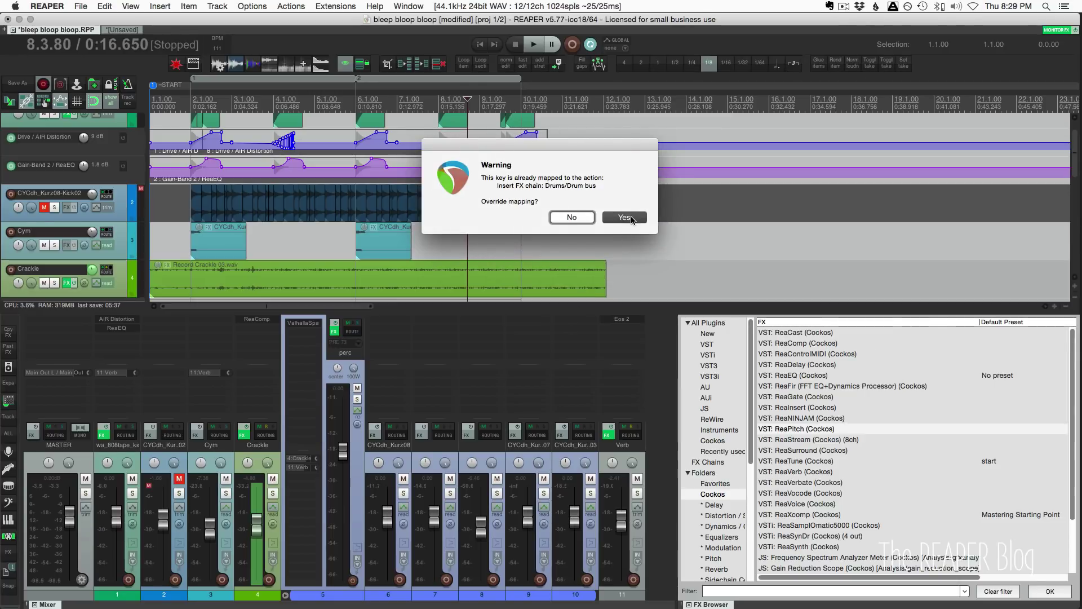
click(629, 217)
Step: Apply ReaPitch to the later Cym item and to the Cym track
click(376, 241)
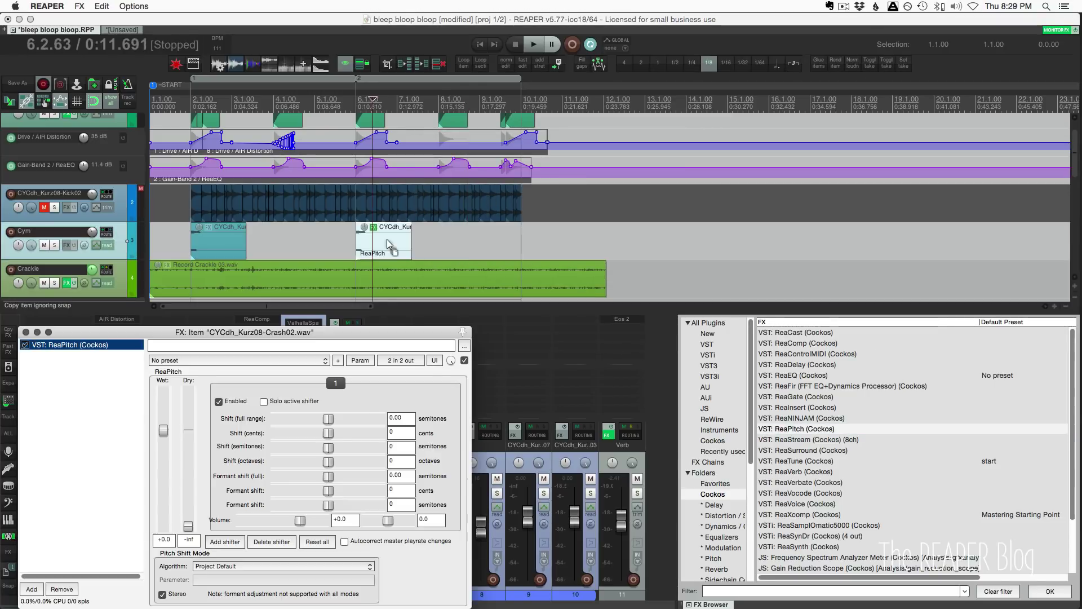
drag(222, 331, 267, 322)
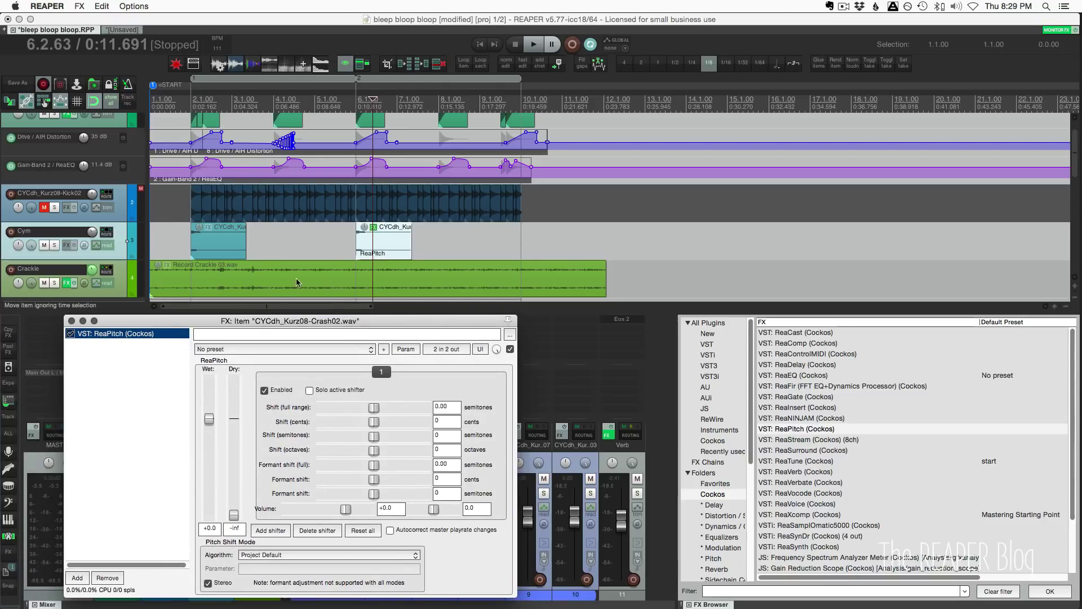
drag(250, 322, 563, 259)
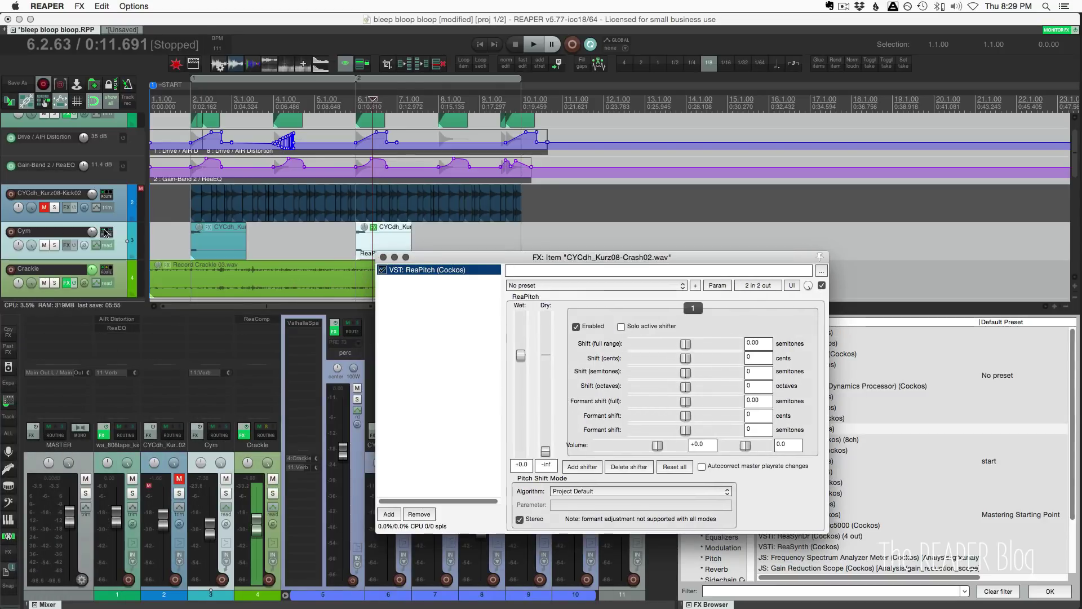
click(118, 233)
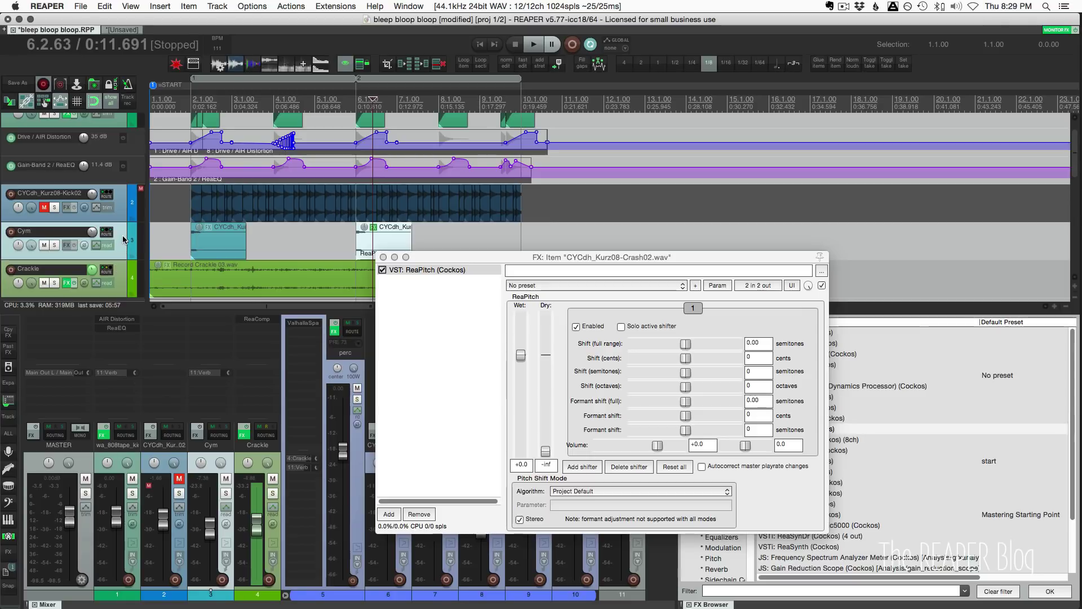
click(125, 240)
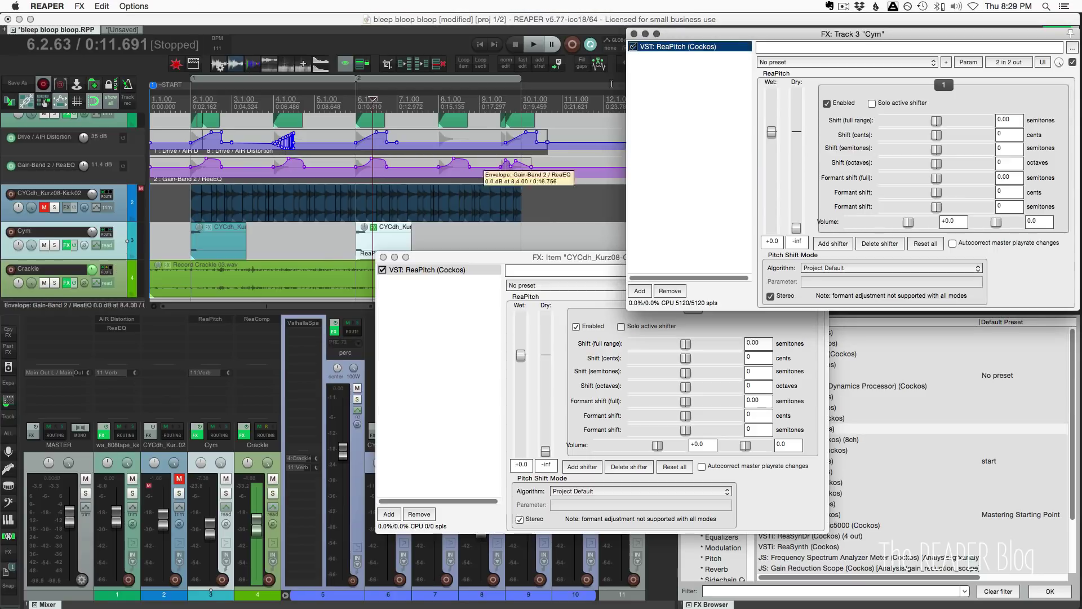
drag(675, 31, 596, 59)
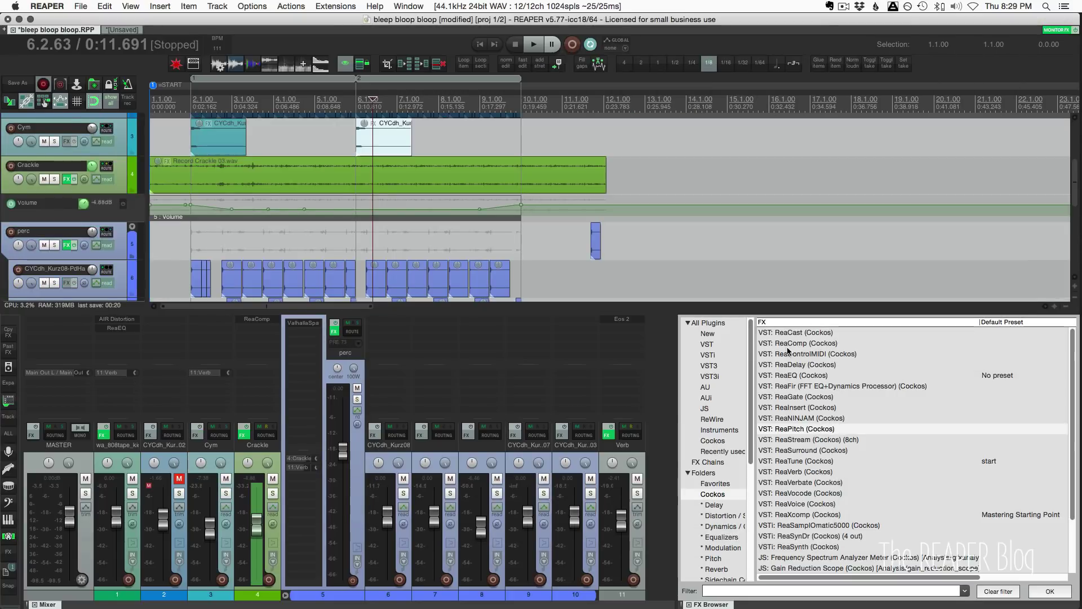
click(788, 344)
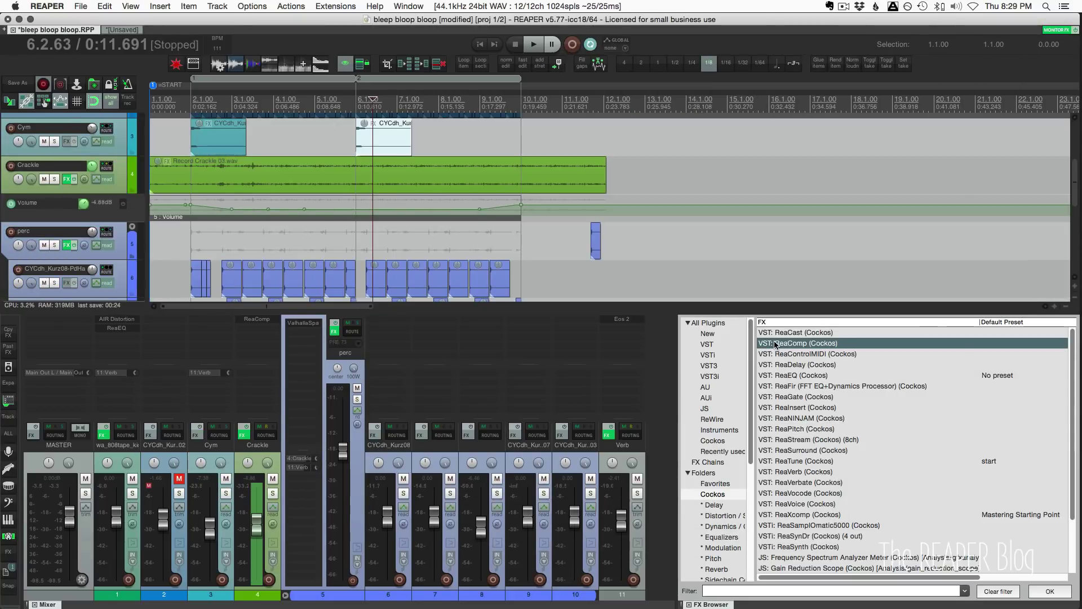
right_click(775, 344)
click(795, 422)
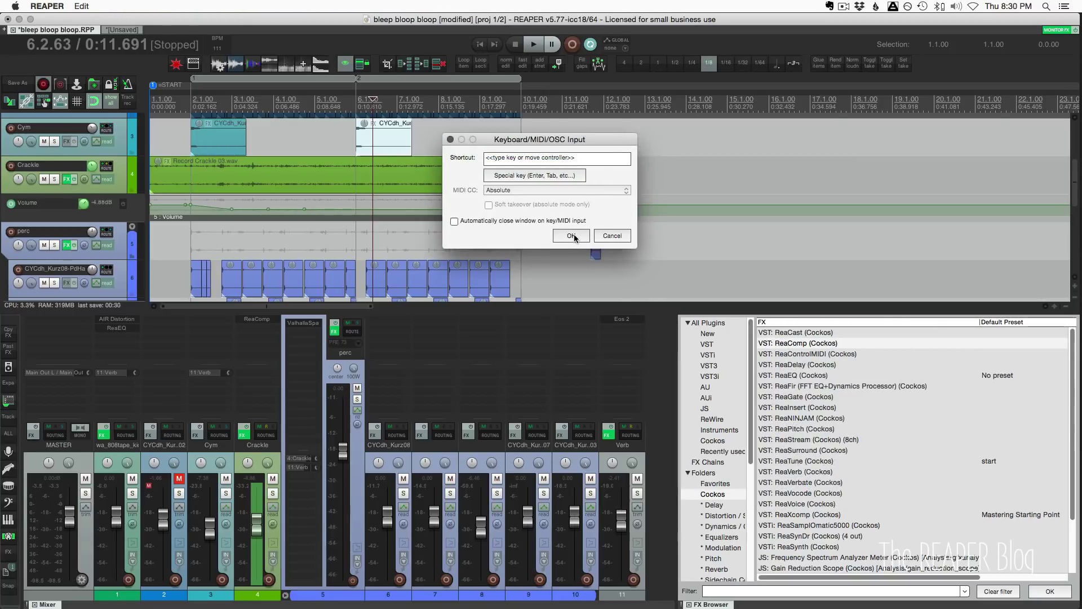
click(573, 236)
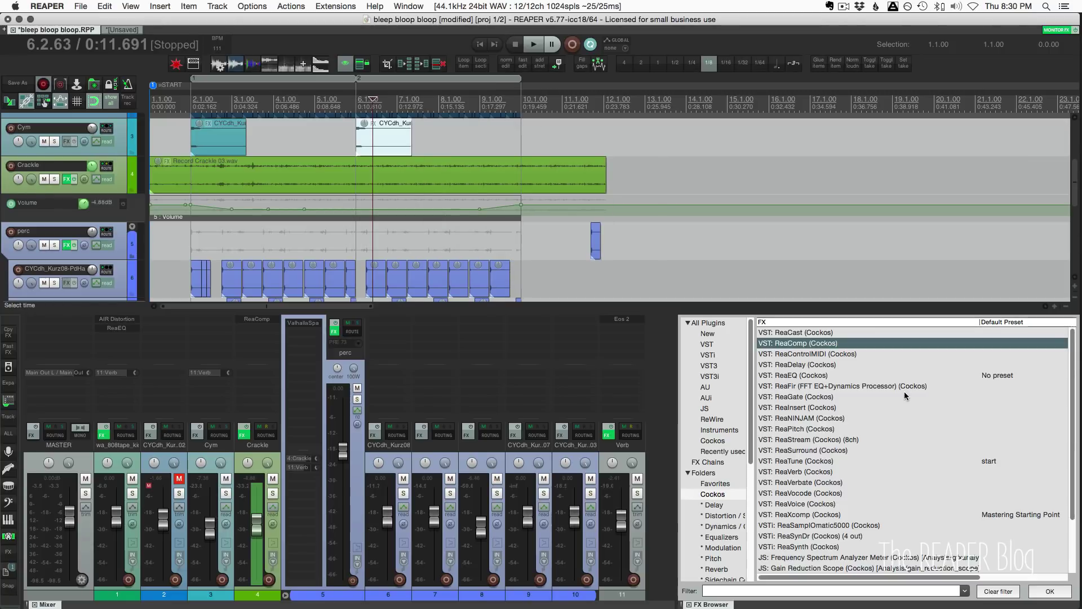
click(665, 385)
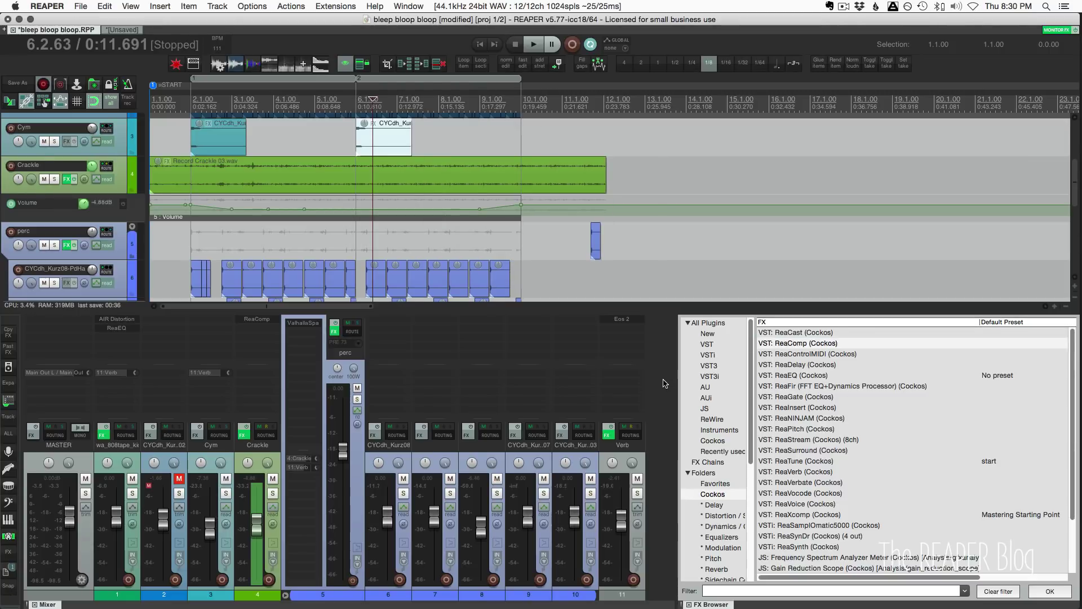
Step: Insert ReaComp on the Crash02 item using the 'Insert FX: VST: ReaComp (Cockos)' action
key(question)
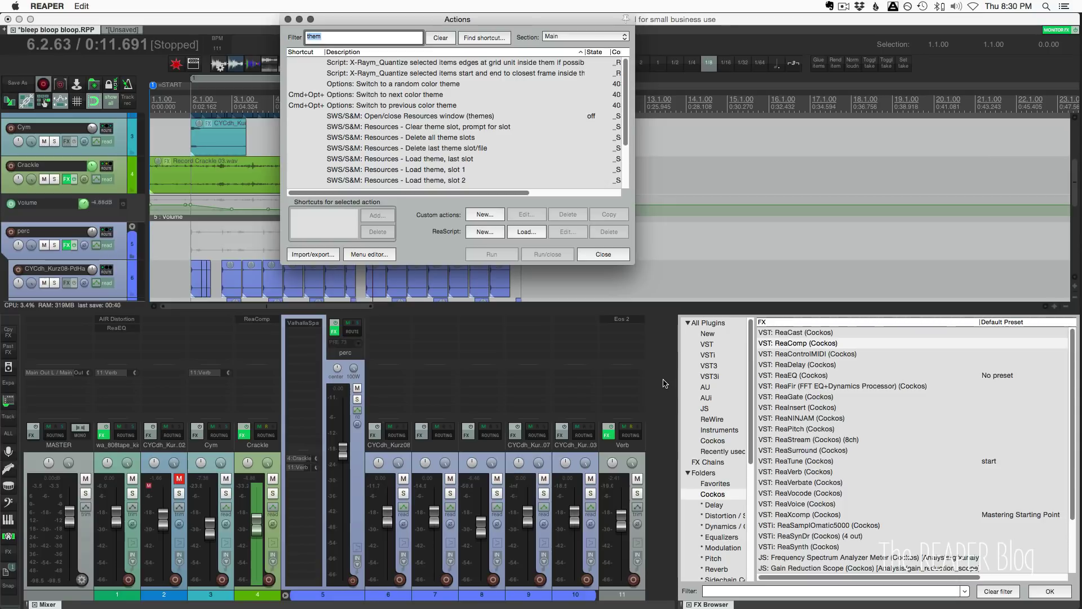
text(re)
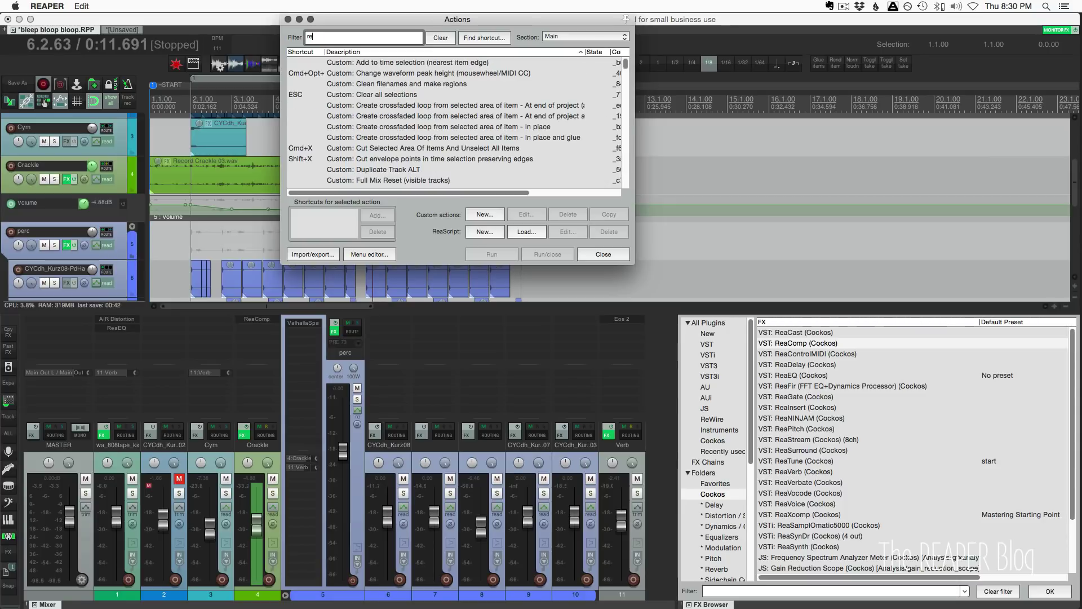
text(acom)
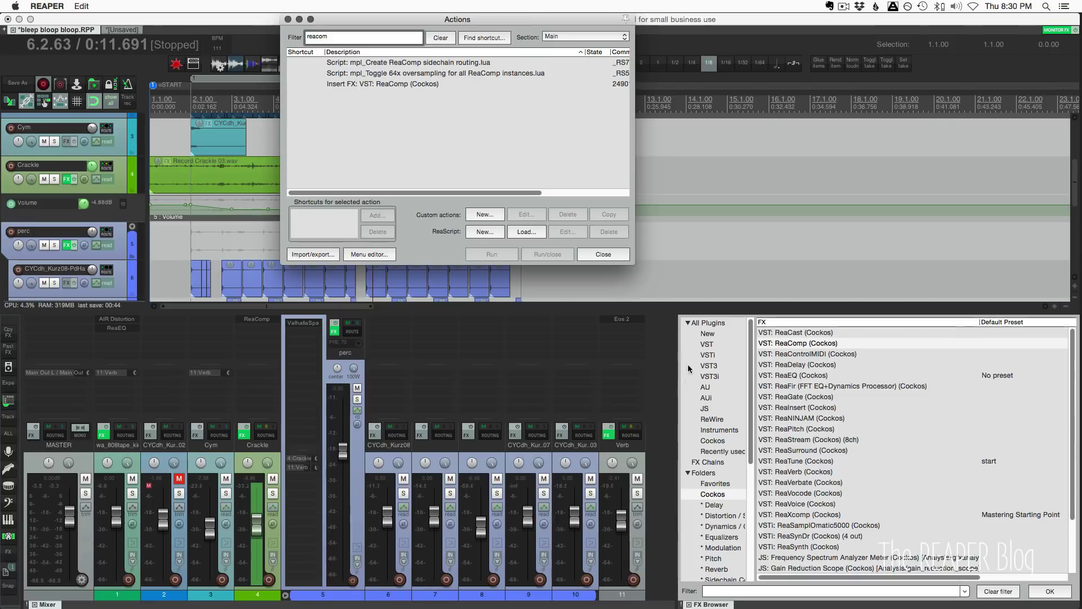
click(387, 84)
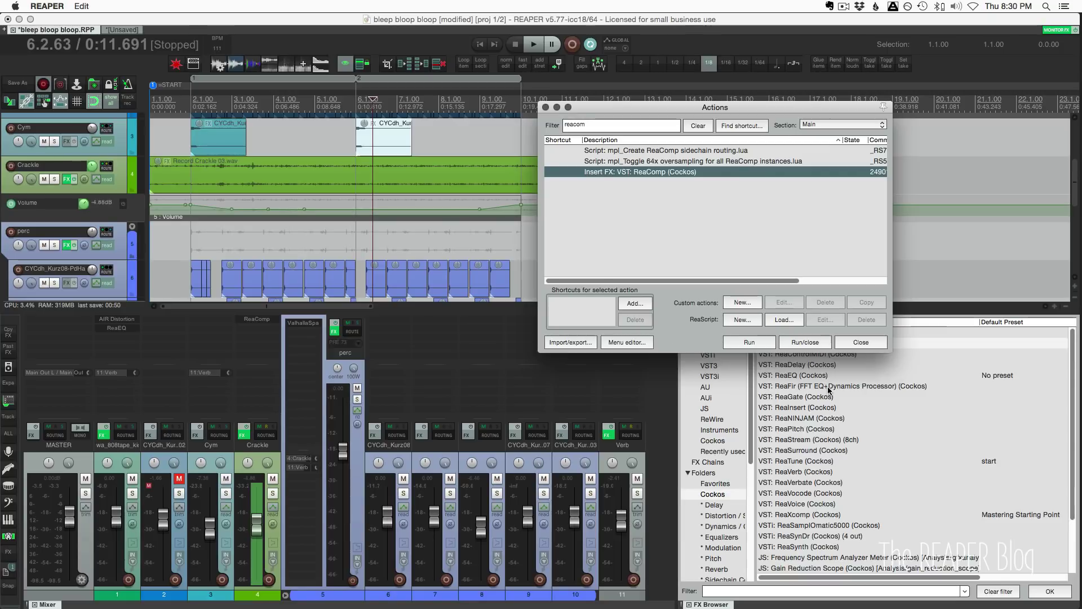
click(748, 343)
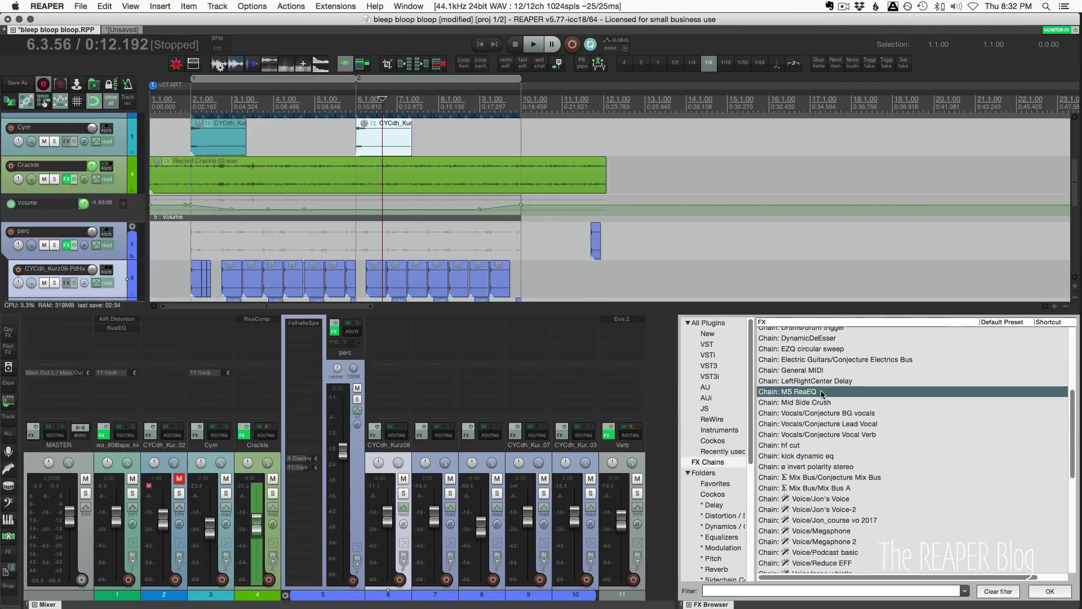
Step: Assign the MS ReaEQ chain a shortcut, overriding ReaPitch's mapping
right_click(785, 394)
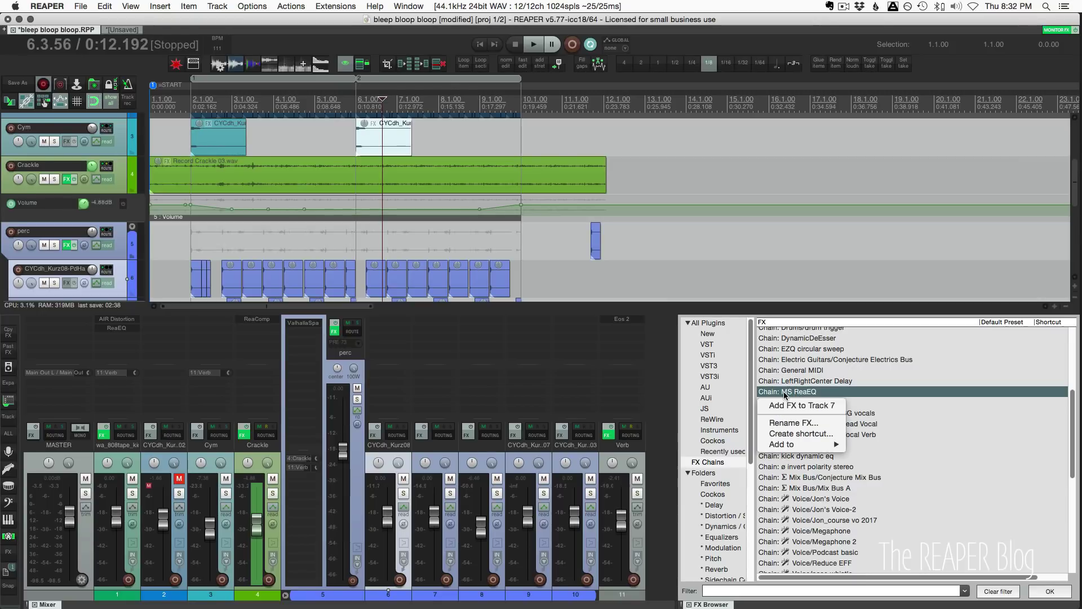
click(791, 437)
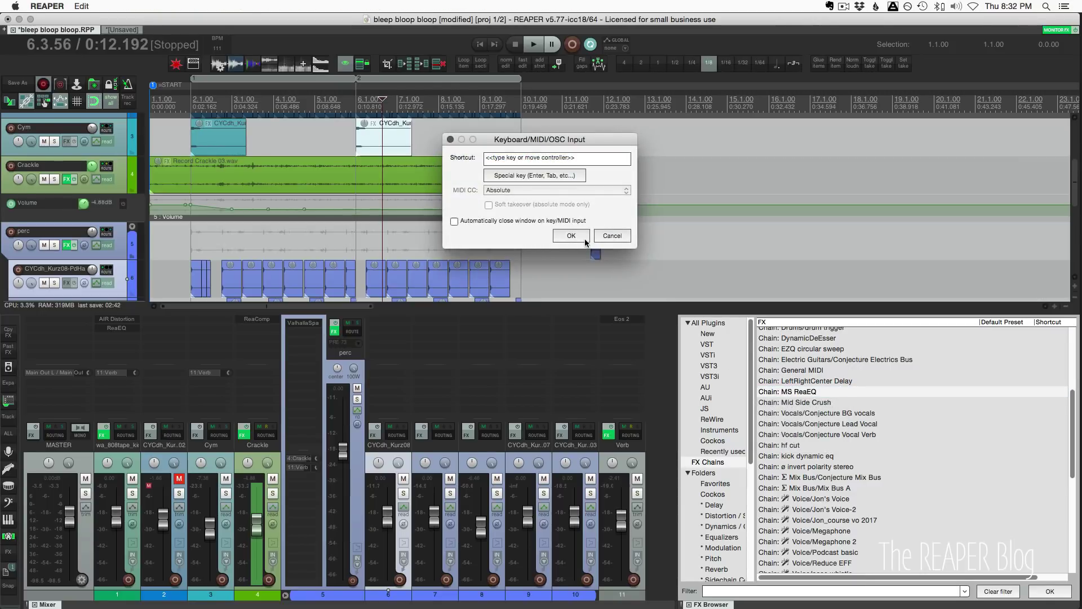
key(shift+e)
click(573, 238)
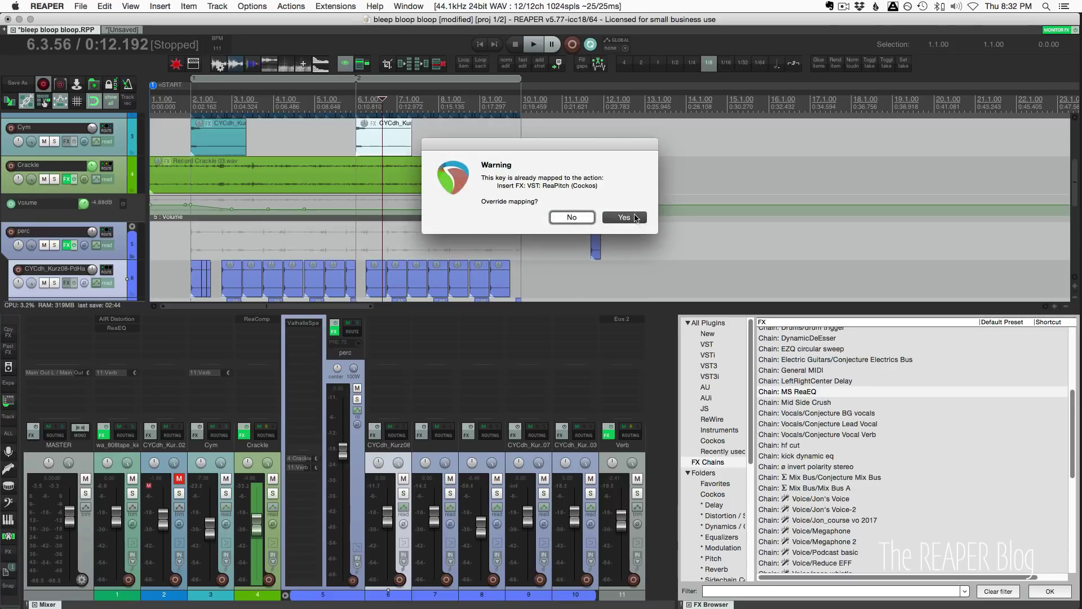
click(630, 217)
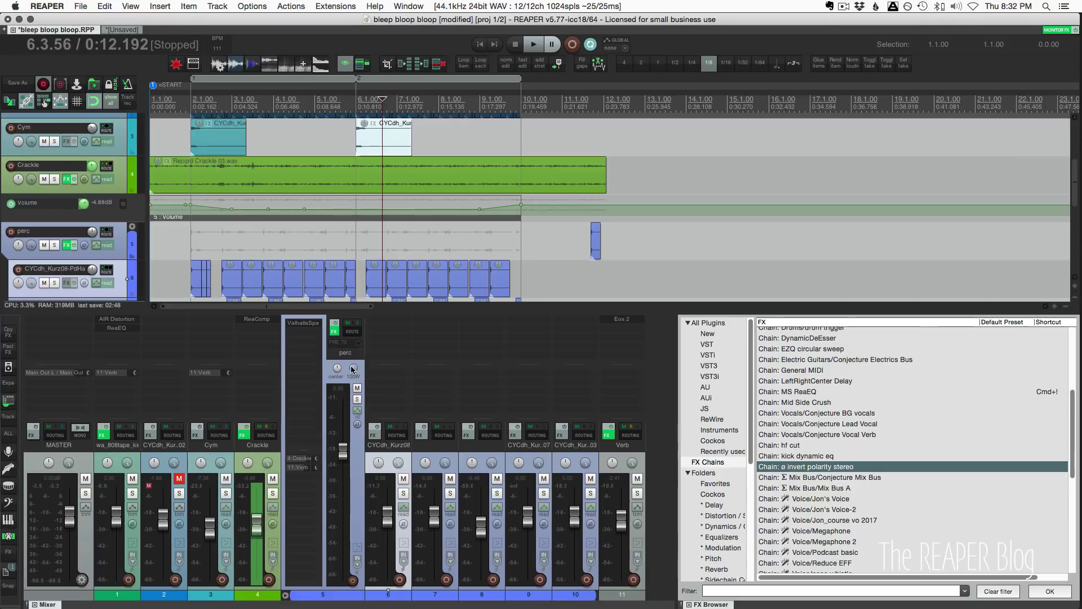
Step: Add the MS ReaEQ chain to the perc track with Cmd+I
click(353, 386)
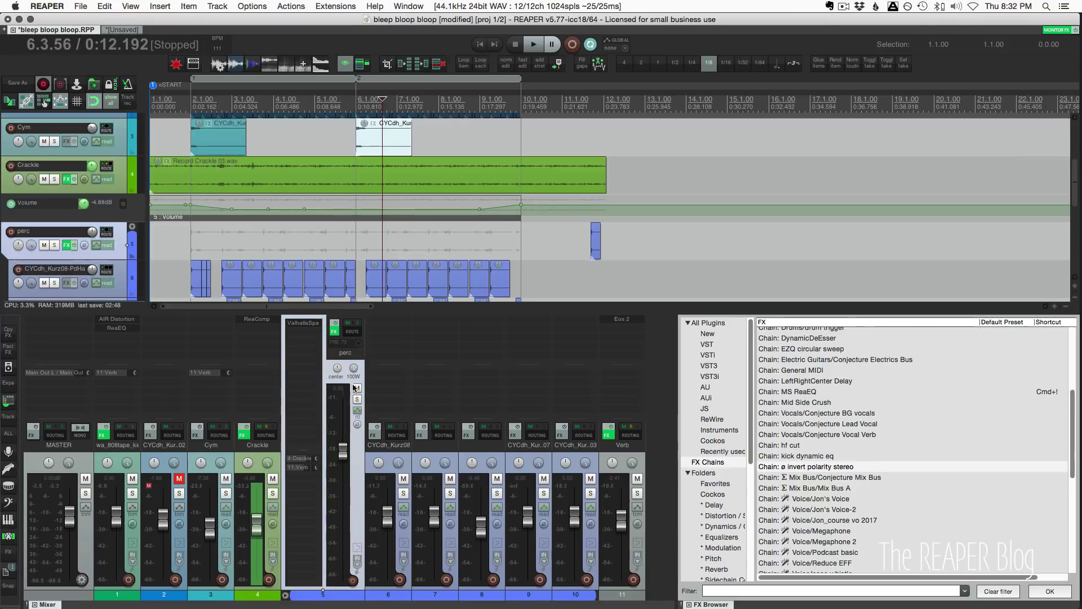
click(309, 324)
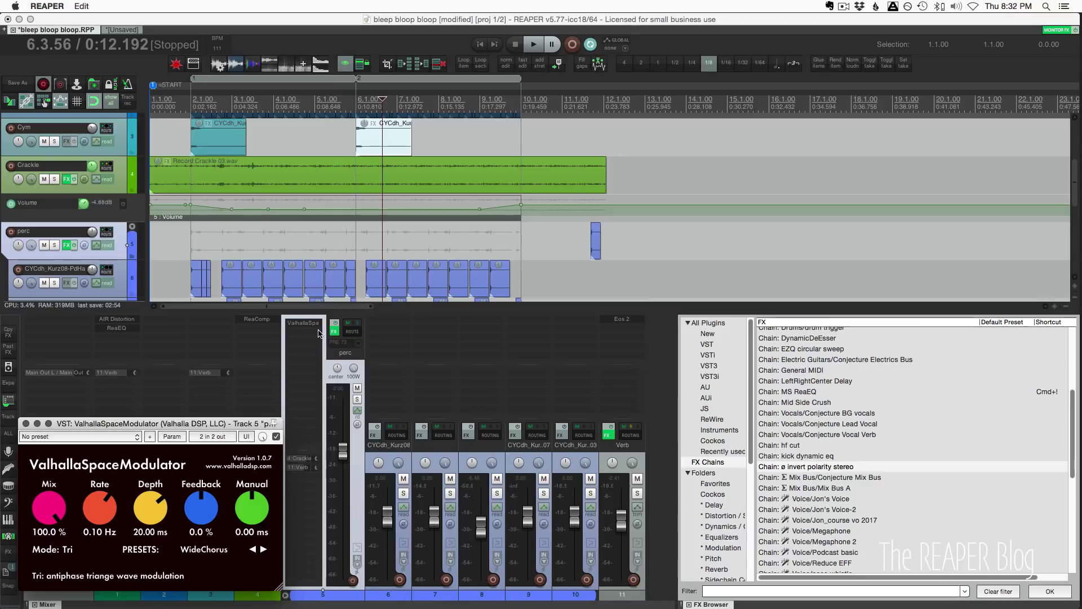
click(339, 366)
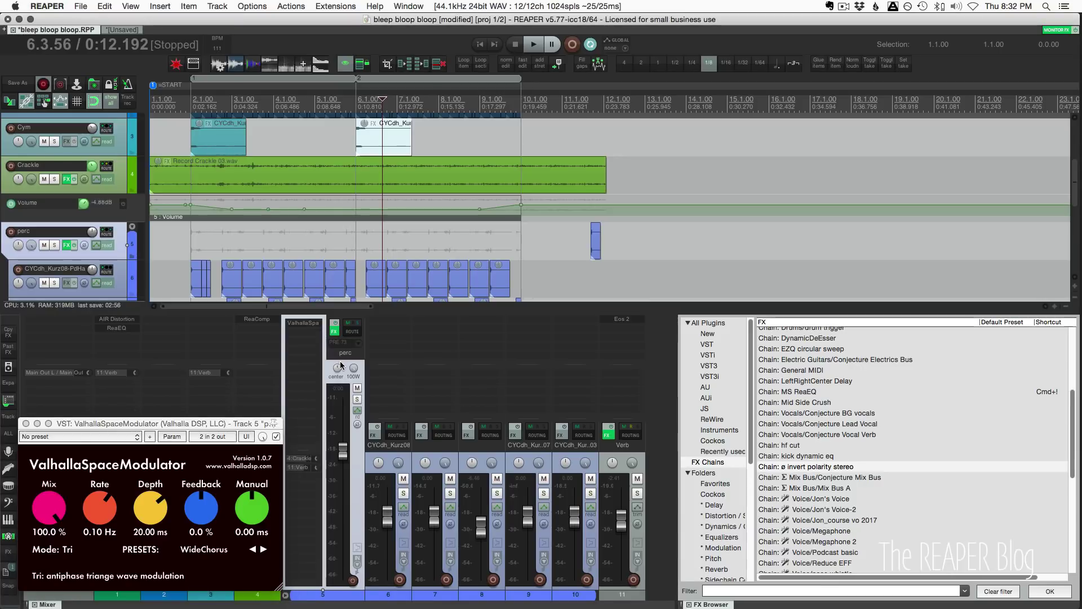
key(super+i)
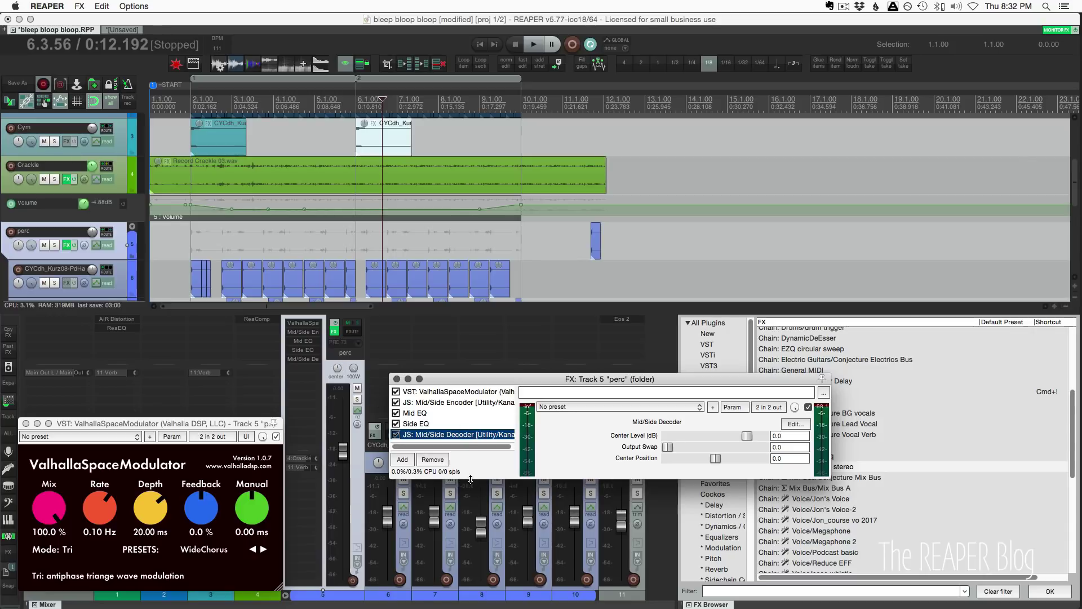
Step: Inspect the Mid EQ, Side EQ and JS: Mid/Side Decoder plugins in the perc track's chain
click(433, 413)
click(426, 409)
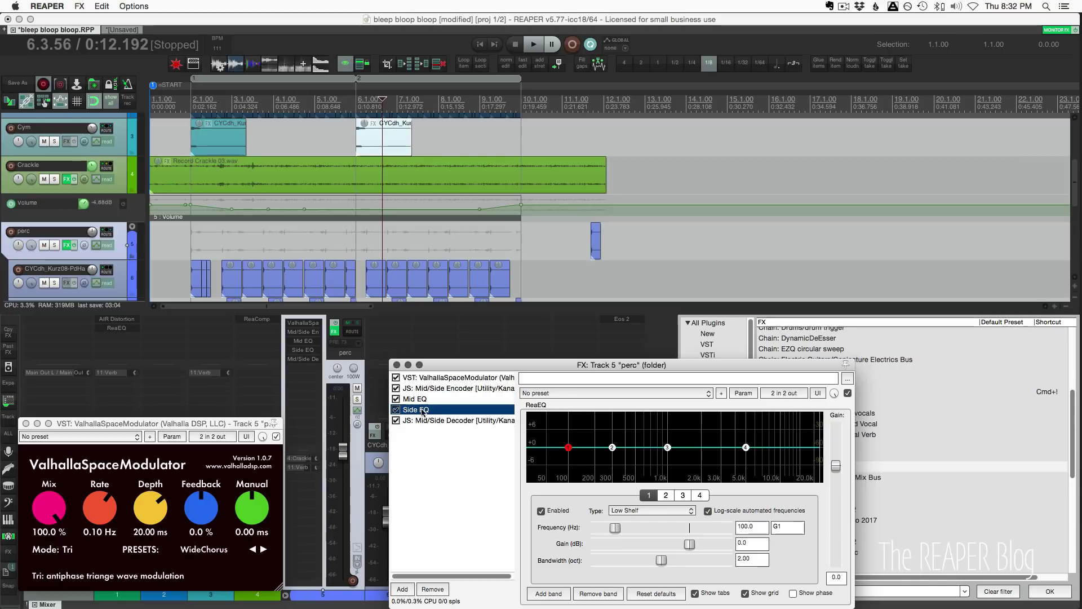
click(444, 420)
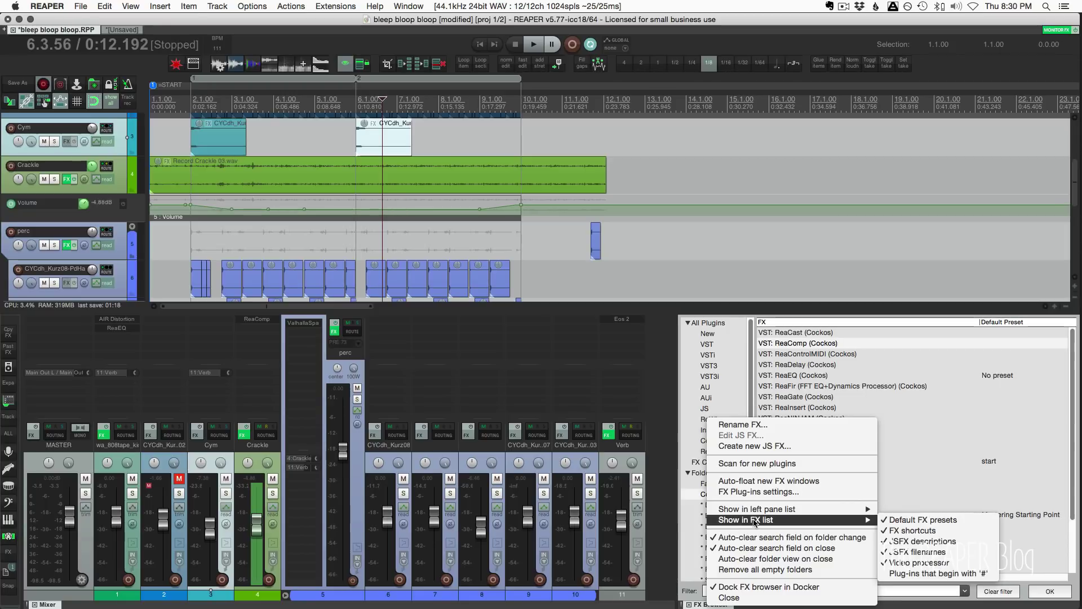
mouse_move(746, 519)
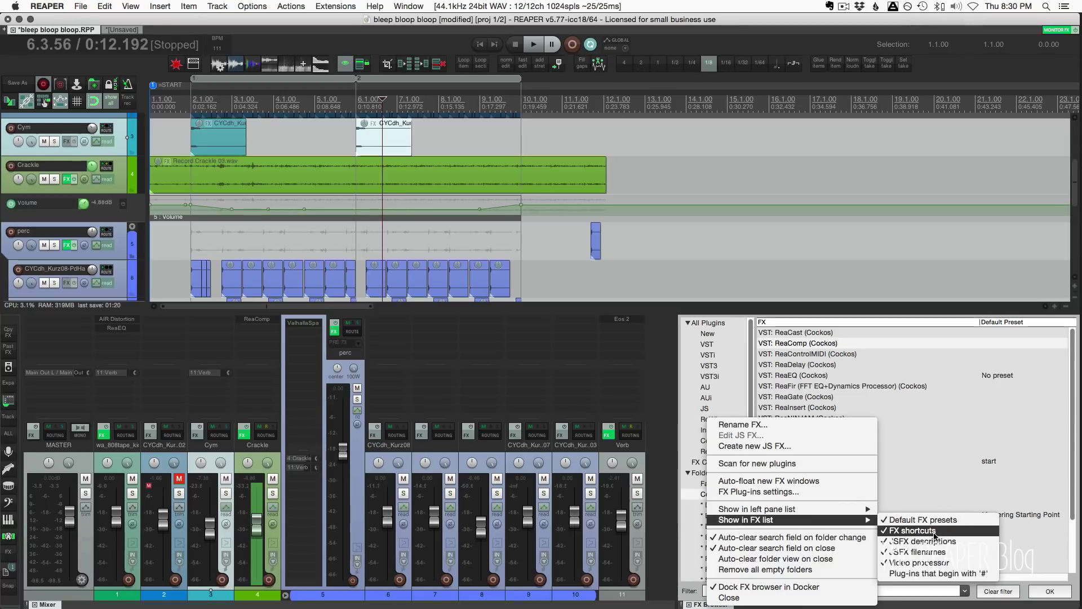
Step: Show the FX shortcuts column, resize the Default Preset column, and check the ReaComp and ReaPitch shortcuts
click(958, 467)
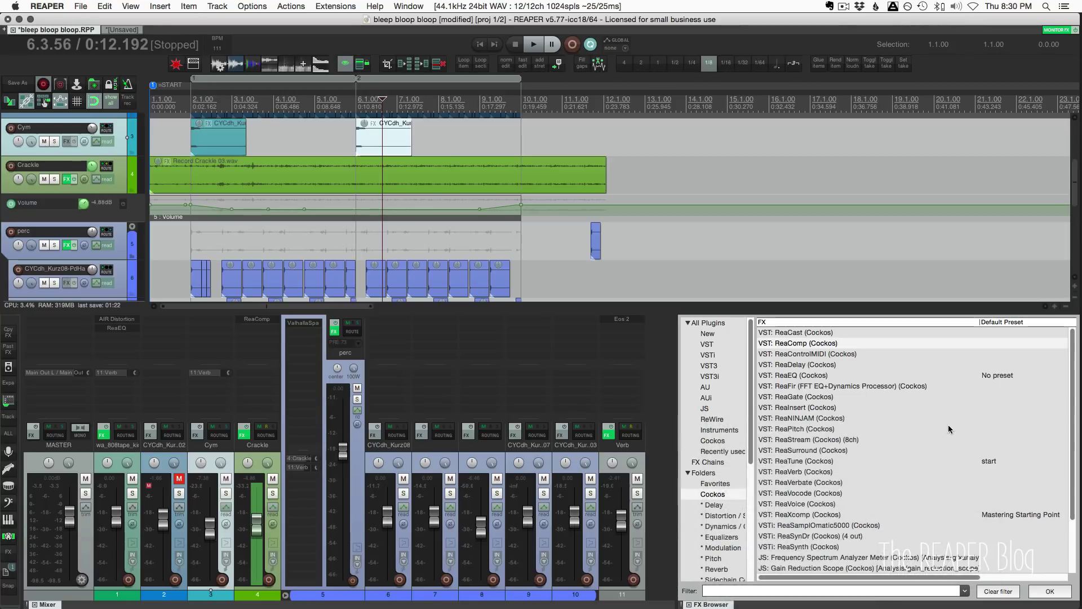
scroll(927, 423, right, 5)
scroll(1016, 342, left, 1)
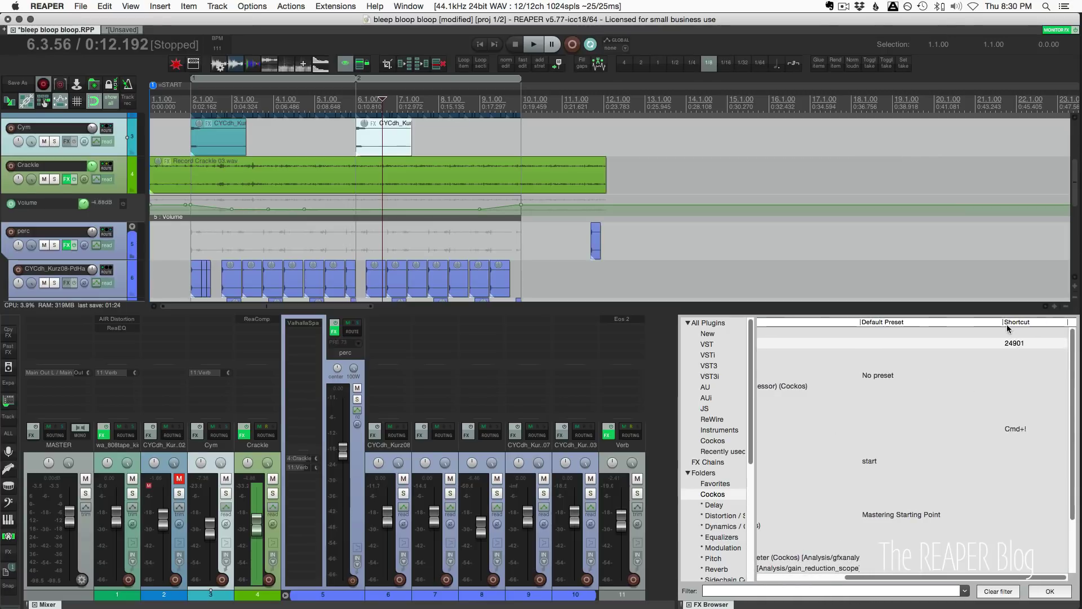
drag(1001, 321, 981, 322)
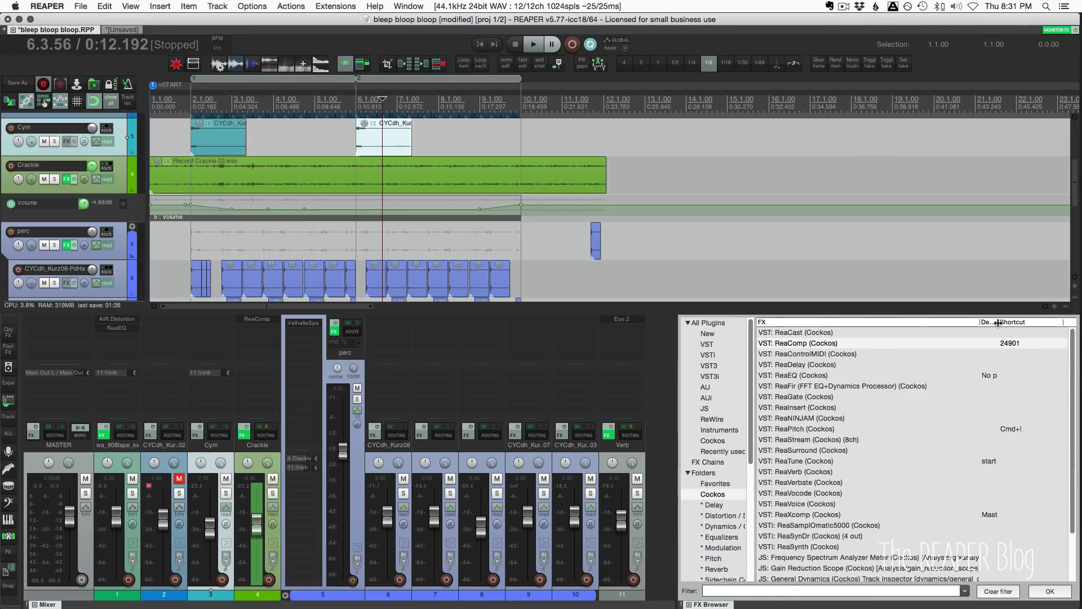
drag(997, 323, 1049, 322)
scroll(1006, 406, right, 2)
scroll(977, 457, right, 3)
scroll(978, 439, left, 1)
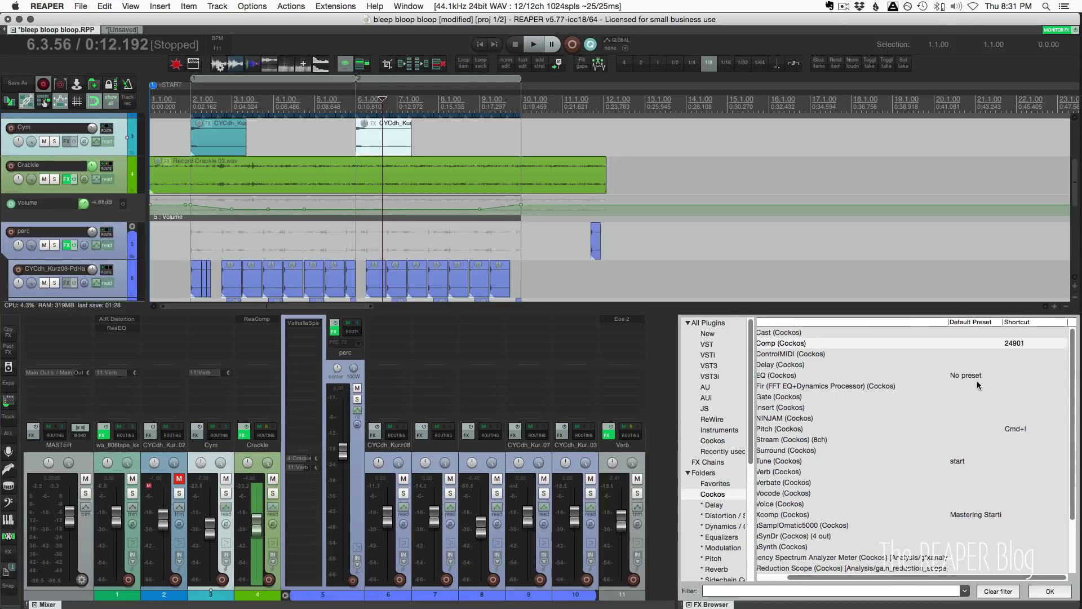
click(1029, 344)
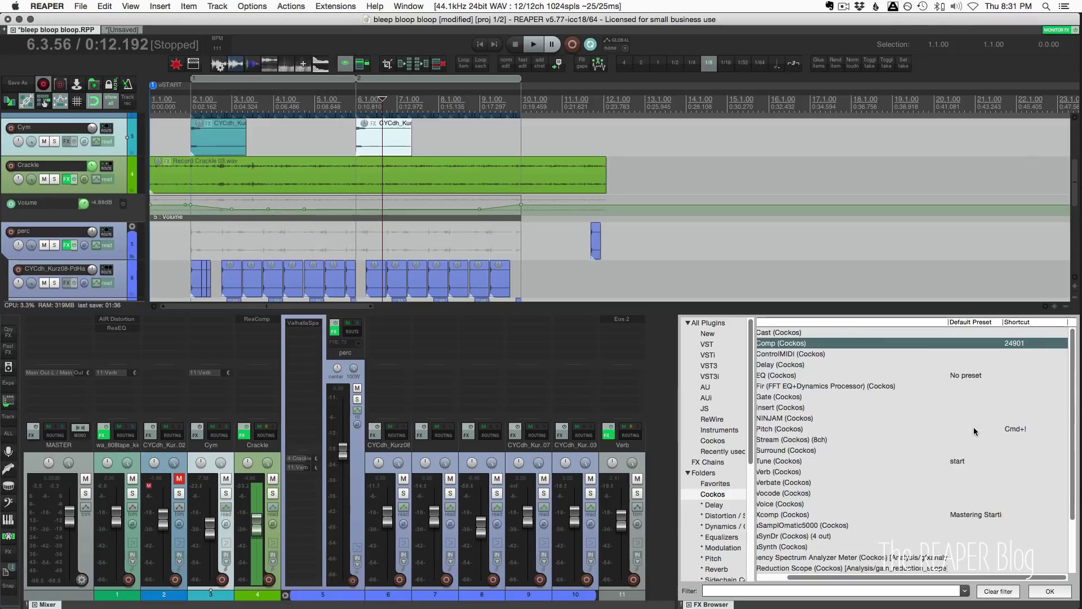
click(1025, 428)
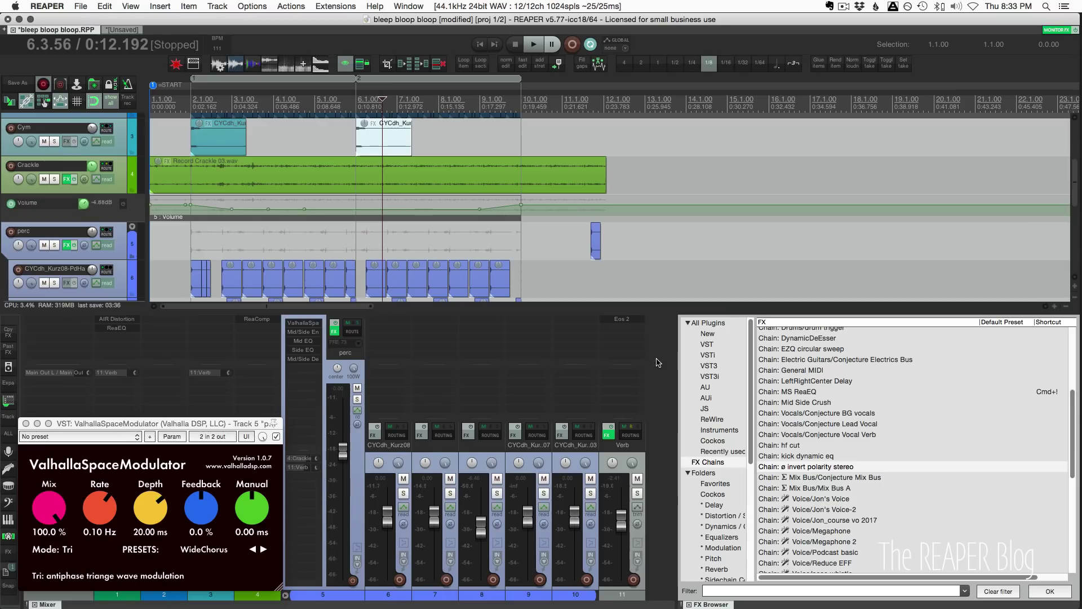
Step: Disable 'Auto-open FX windows after quick-add' in Plug-ins preferences, then quick-add the mid/side chain to Crash02
key(super+comma)
key(Up)
key(Up)
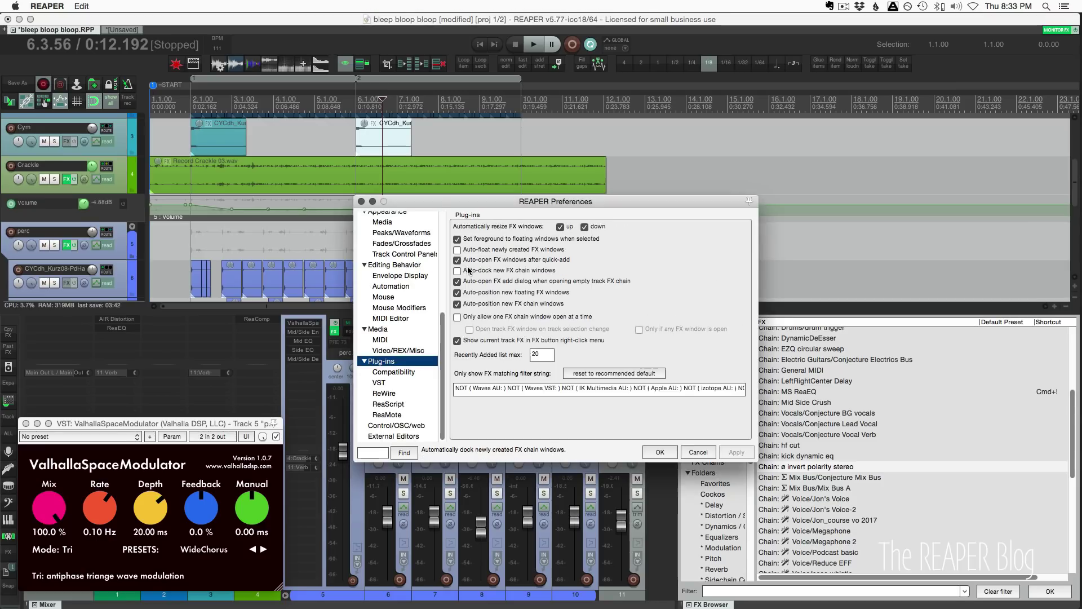
drag(507, 201, 640, 225)
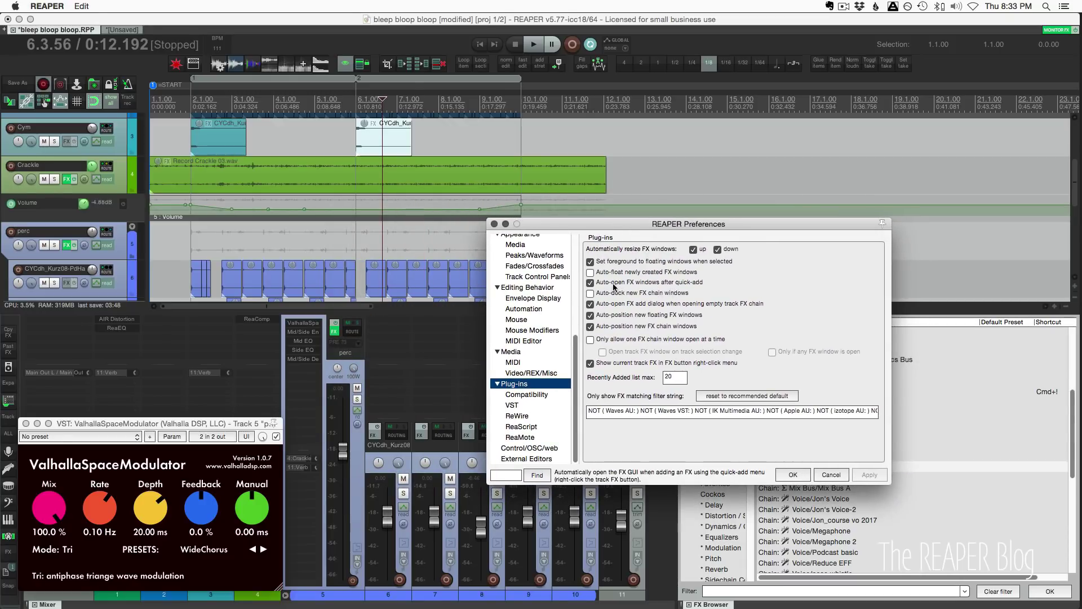
click(634, 286)
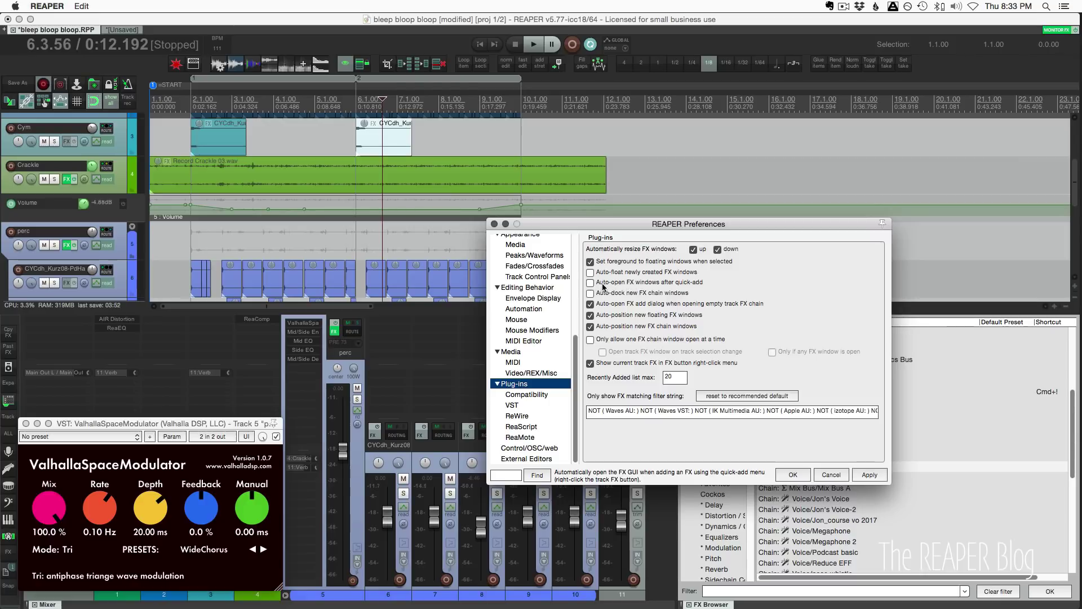
click(872, 475)
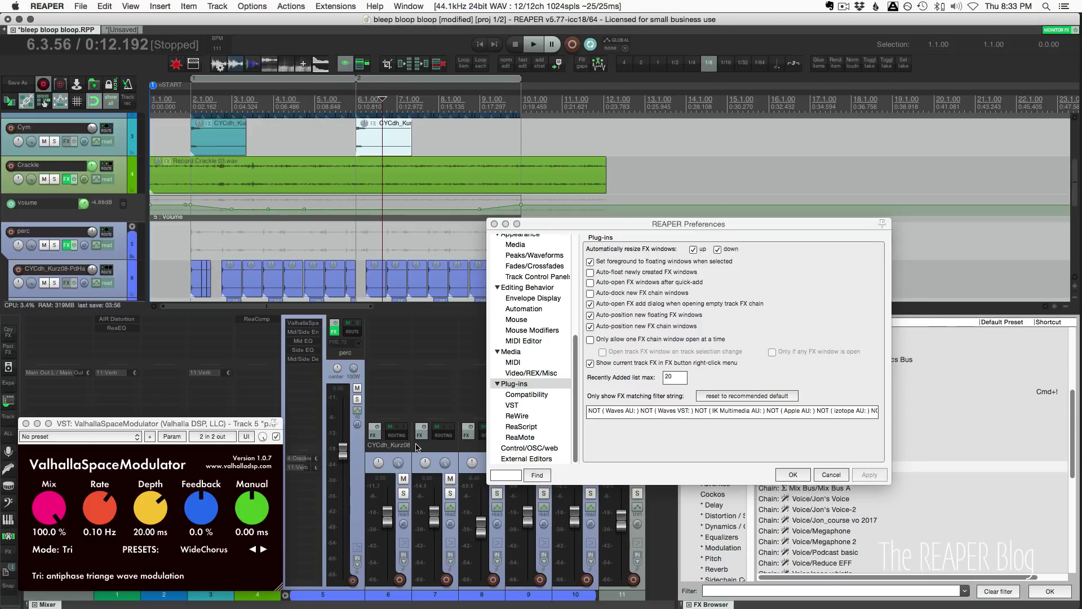
click(381, 135)
click(372, 123)
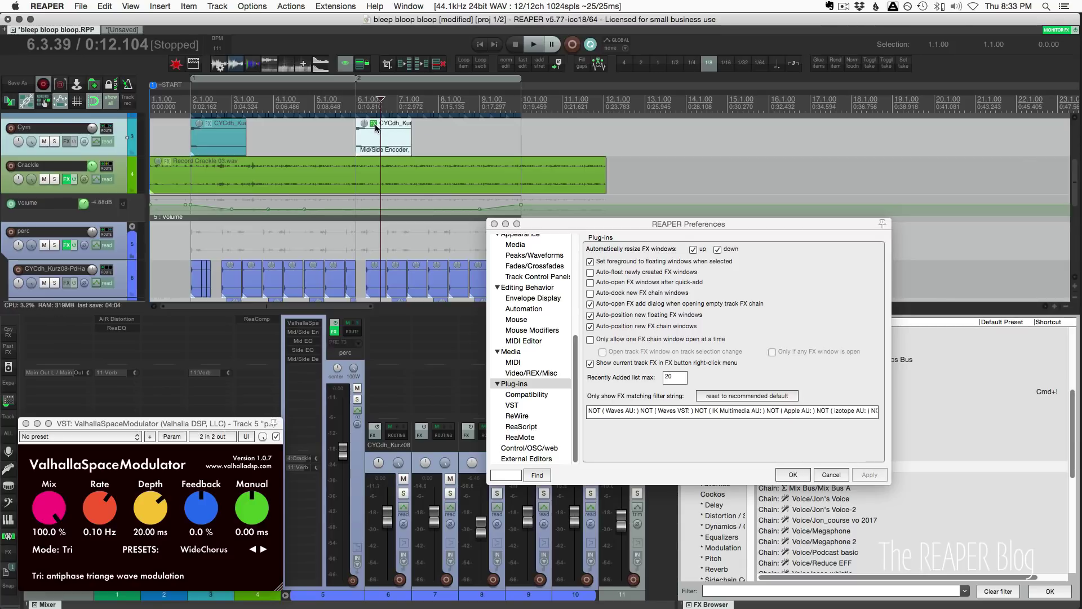
Step: Re-enable auto-open after quick-add, then add the MS ReaEQ chain to Crash02 with Shift+E
click(638, 284)
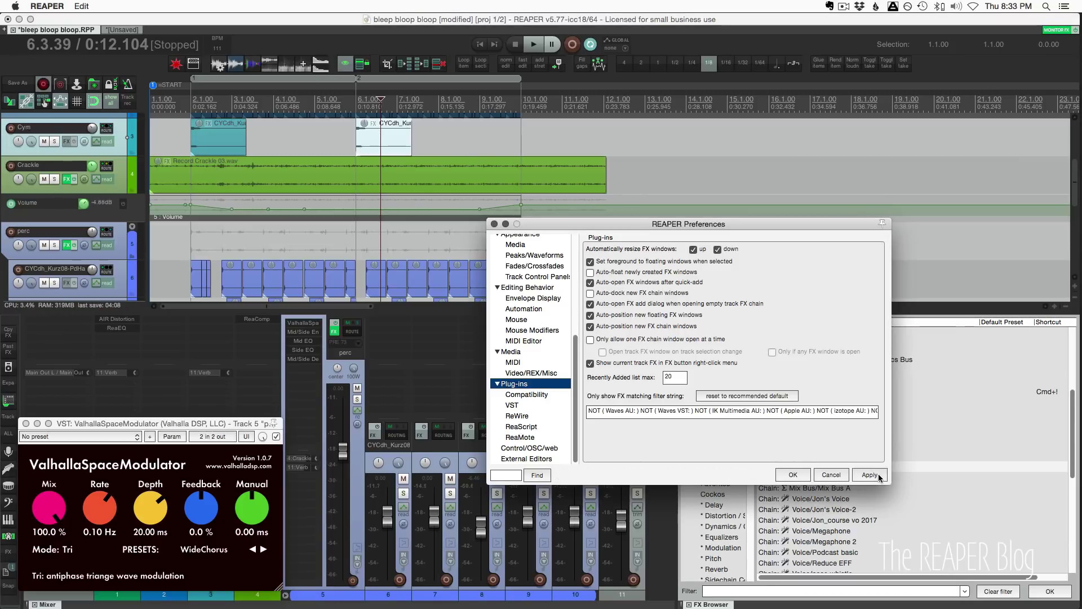
click(879, 478)
click(379, 152)
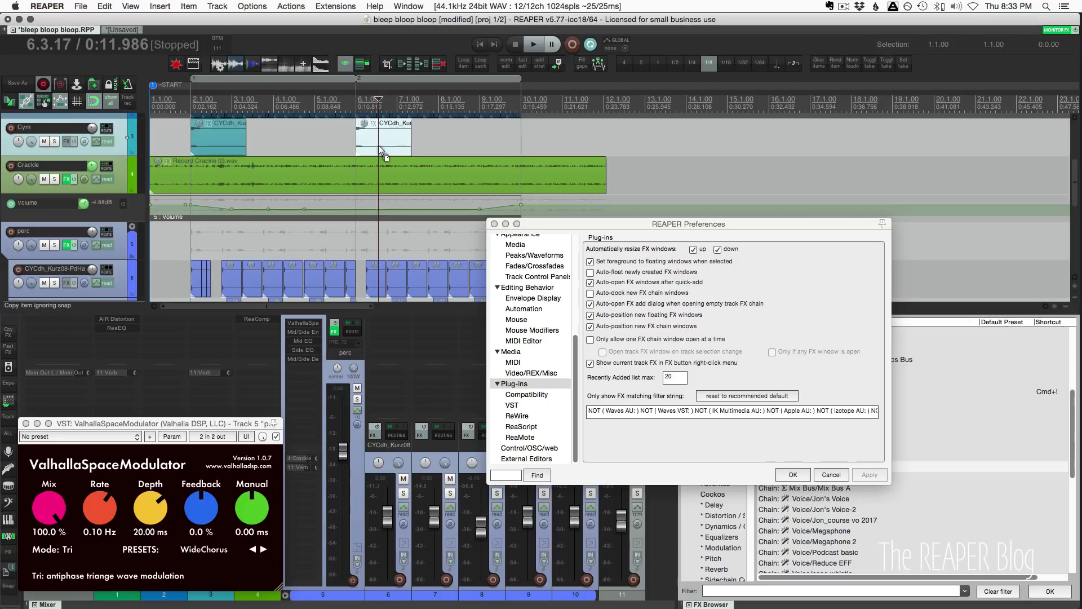
key(shift+e)
drag(743, 28, 623, 54)
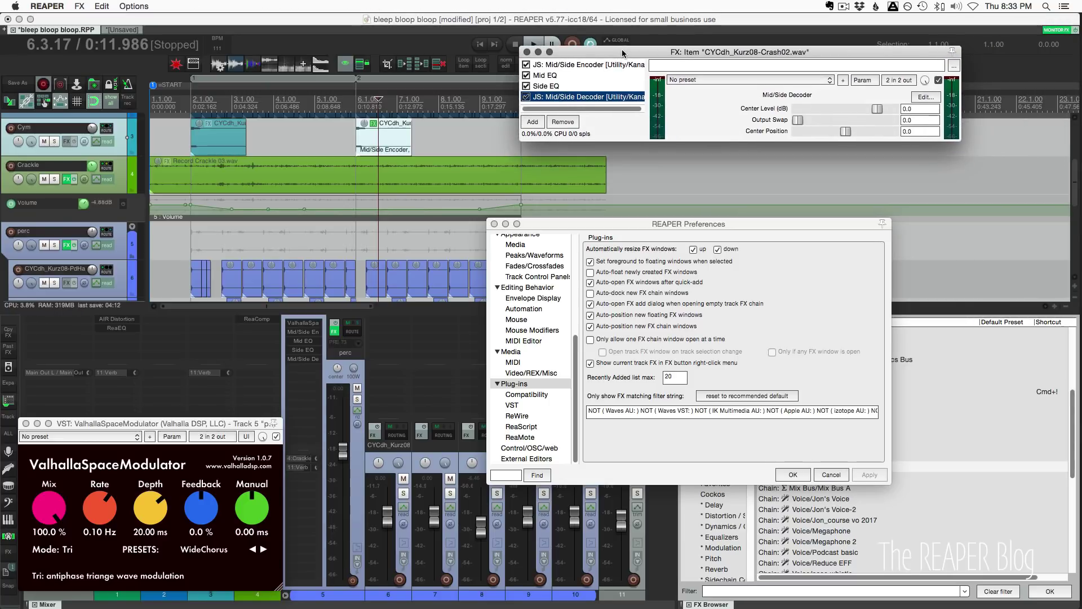